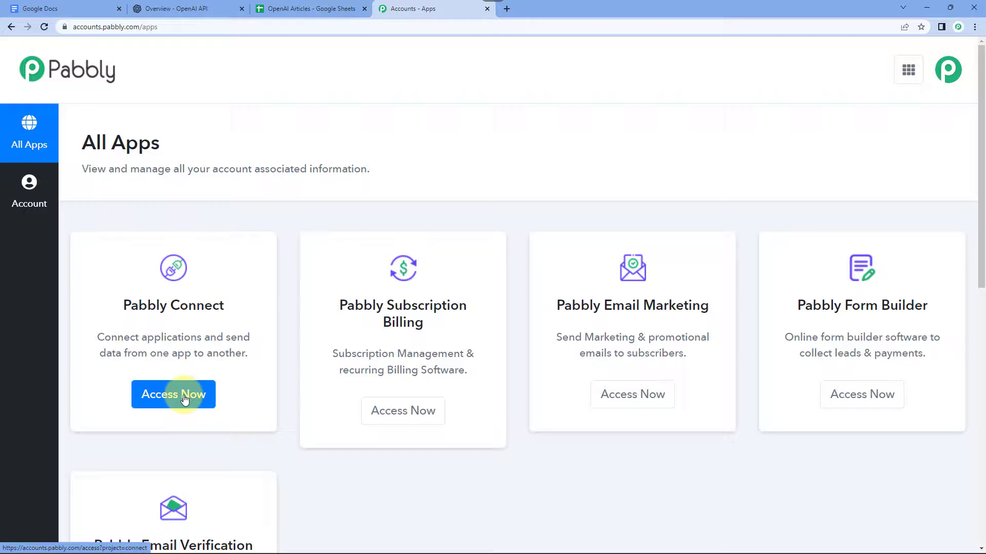
Step: Open Pabbly Connect and create a workflow named "Google Sheets to OpenAI to Google Docs"
{"action": "left_click", "coordinate": [184, 400]}
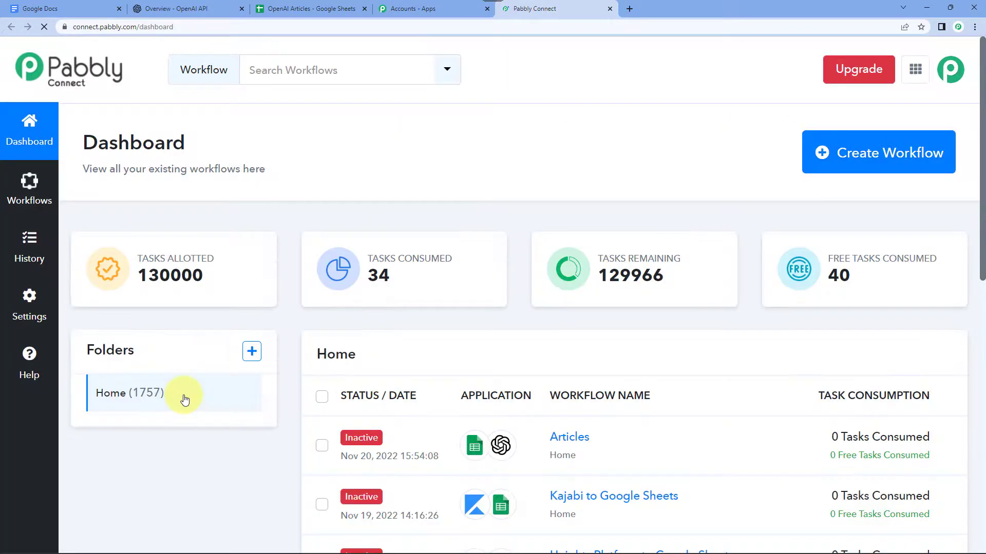
{"action": "left_click", "coordinate": [866, 159]}
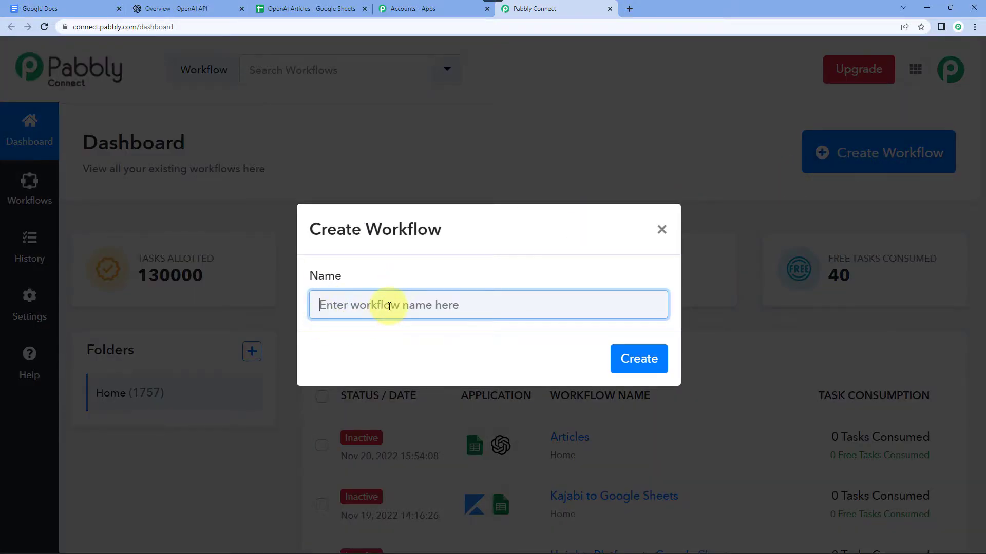
{"action": "type", "text": "Google "}
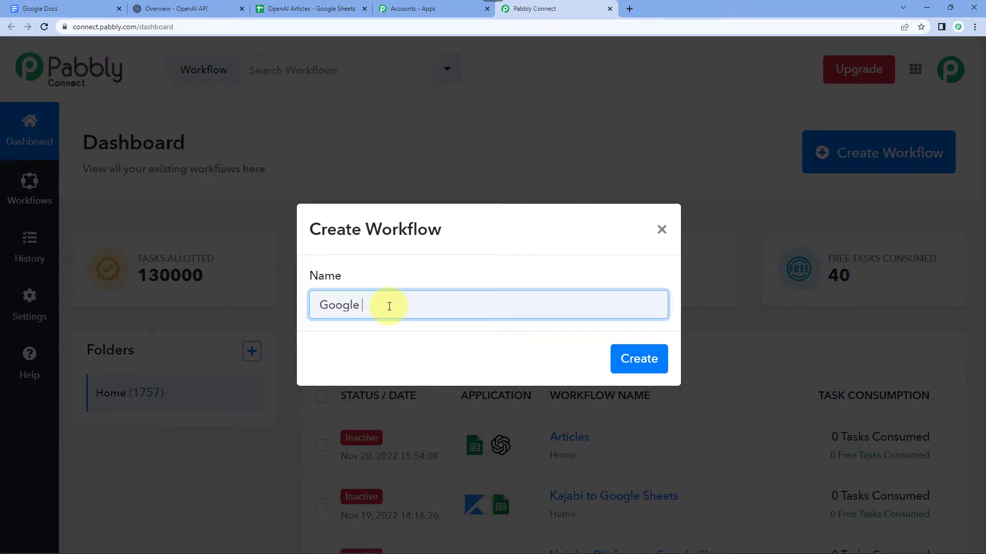
{"action": "type", "text": "Sheets to "}
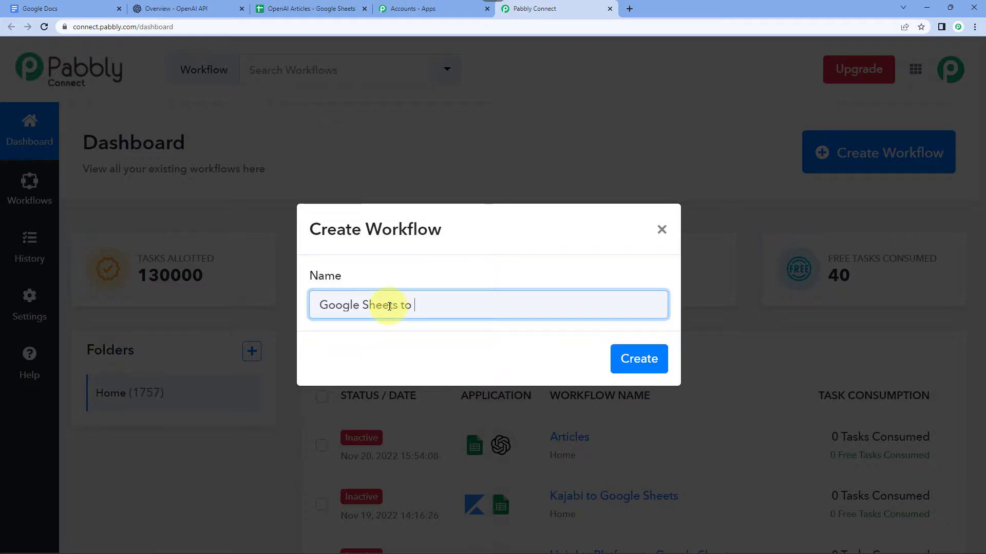
{"action": "type", "text": "Oprn"}
{"action": "key", "text": "BackSpace"}
{"action": "key", "text": "BackSpace"}
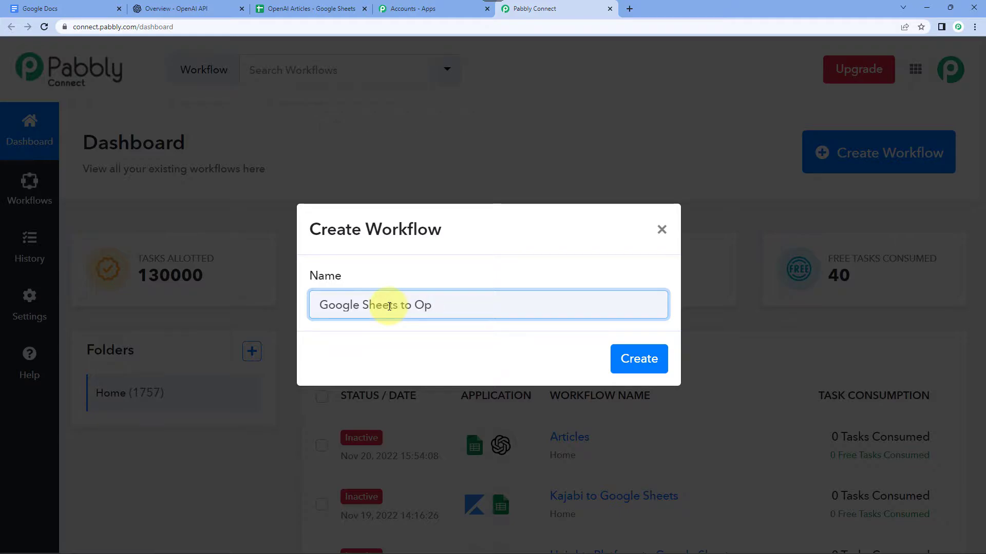
{"action": "type", "text": "enj"}
{"action": "key", "text": "BackSpace"}
{"action": "key", "text": "BackSpace"}
{"action": "type", "text": "nAI to "}
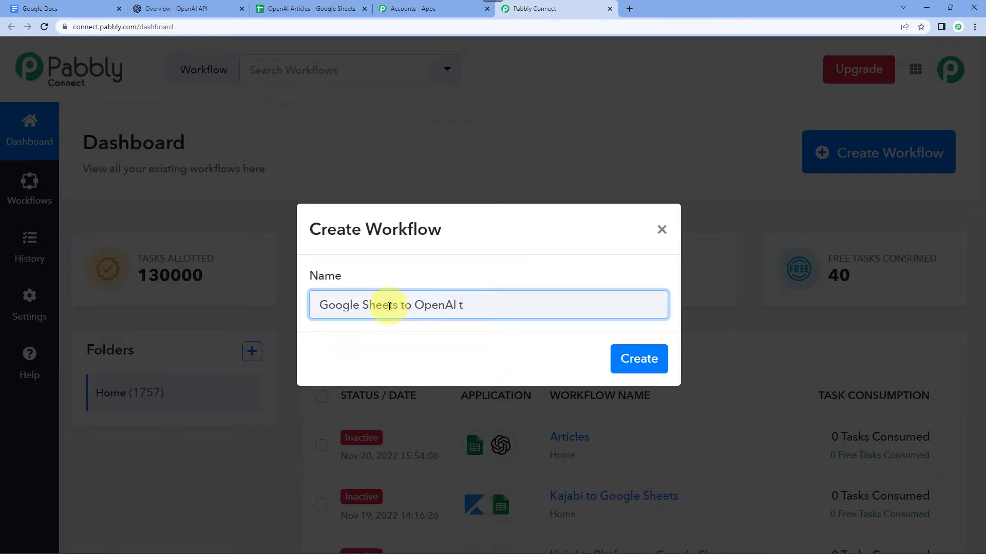
{"action": "type", "text": "Google Docs"}
{"action": "key", "text": "Return"}
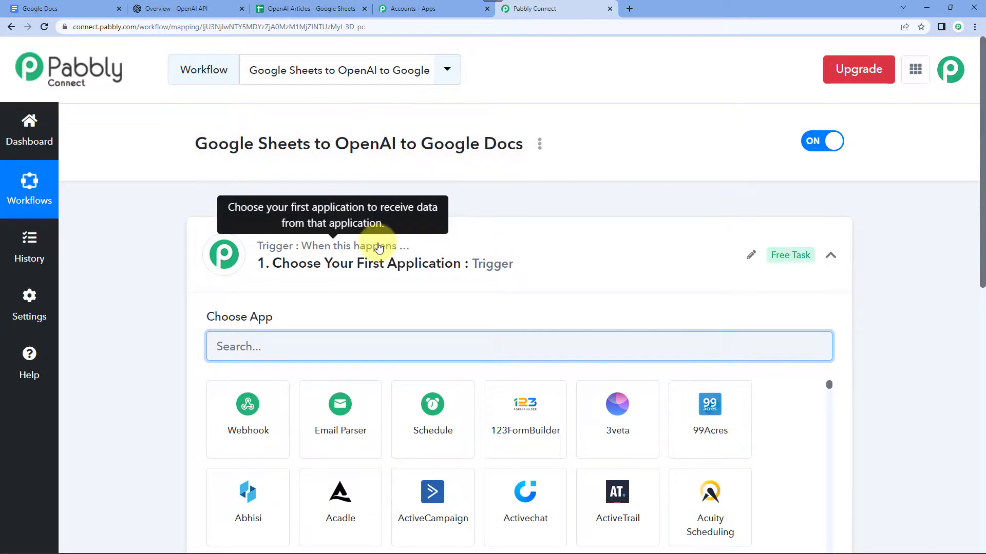
Step: Collapse the workflow's trigger, then examine the article title and status in row 2 of the OpenAI Articles spreadsheet in Google Sheets
{"action": "left_click", "coordinate": [378, 250]}
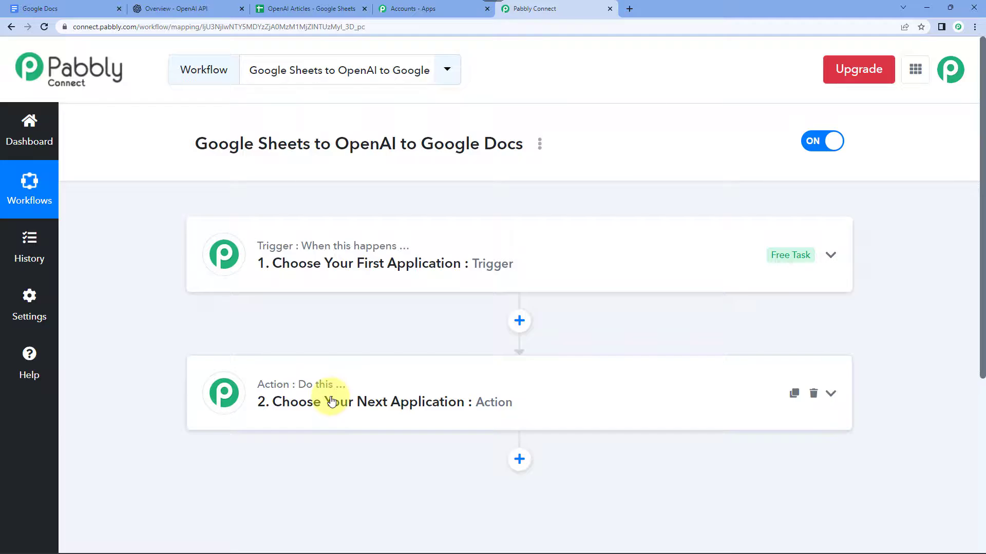
{"action": "left_click", "coordinate": [320, 6]}
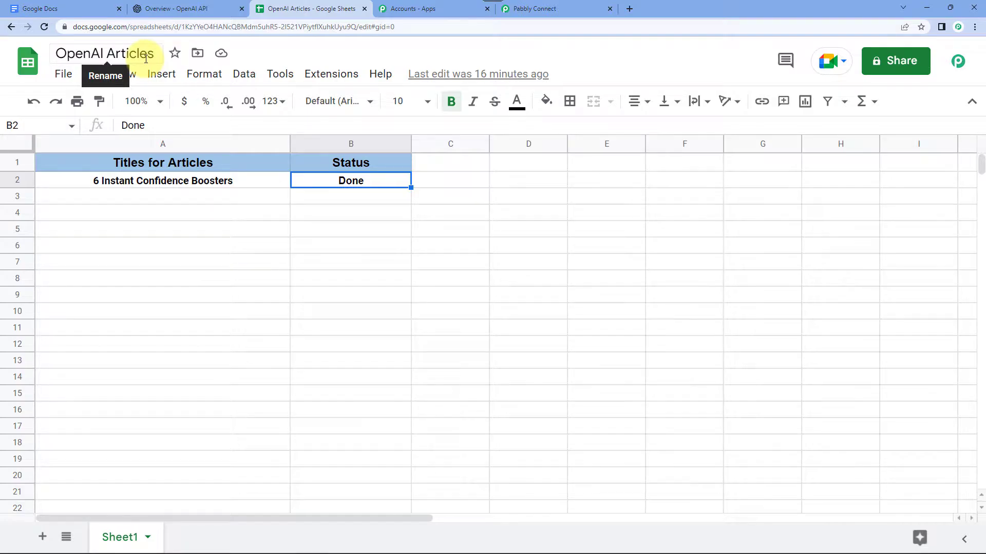
{"action": "left_click", "coordinate": [169, 184]}
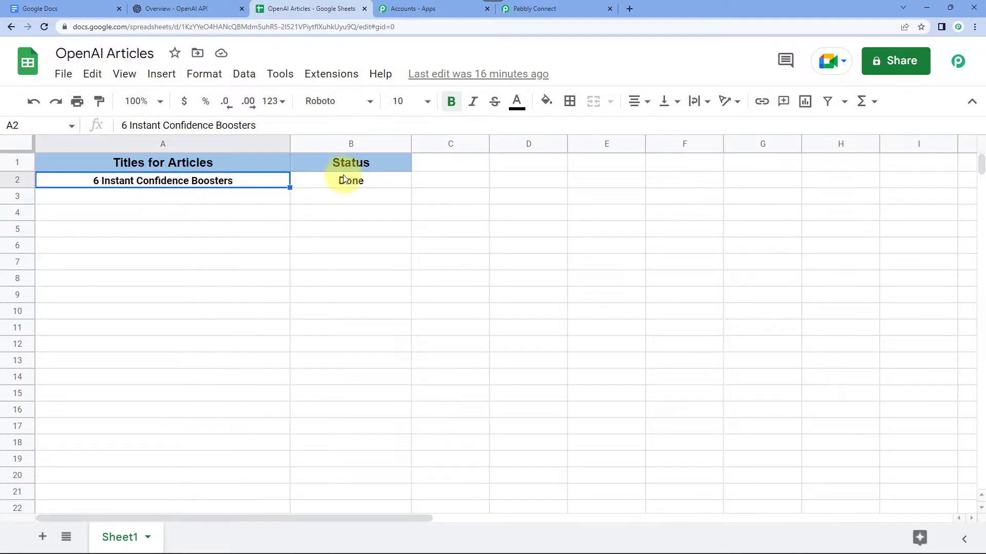
{"action": "left_click", "coordinate": [356, 180]}
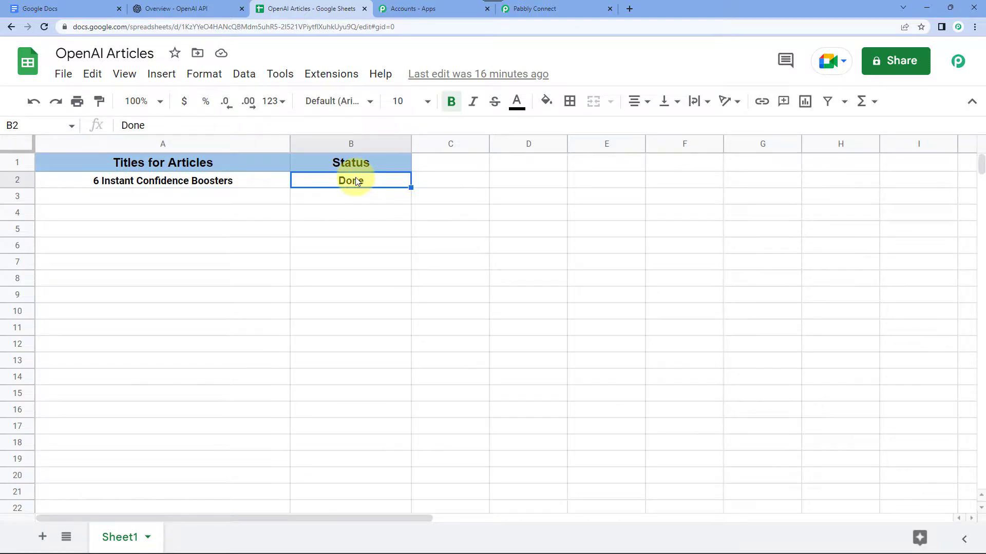
{"action": "left_click", "coordinate": [162, 179]}
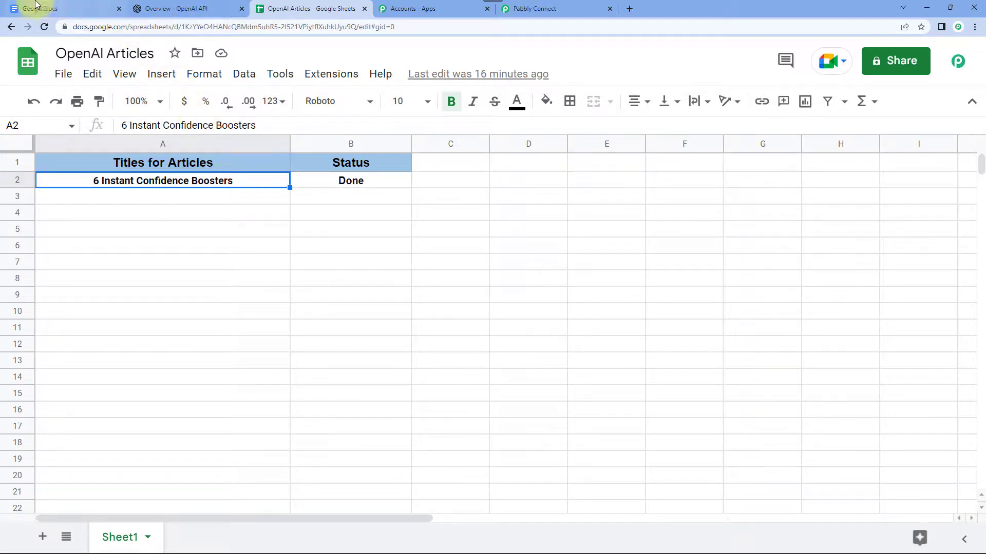
{"action": "mouse_move", "coordinate": [50, 14]}
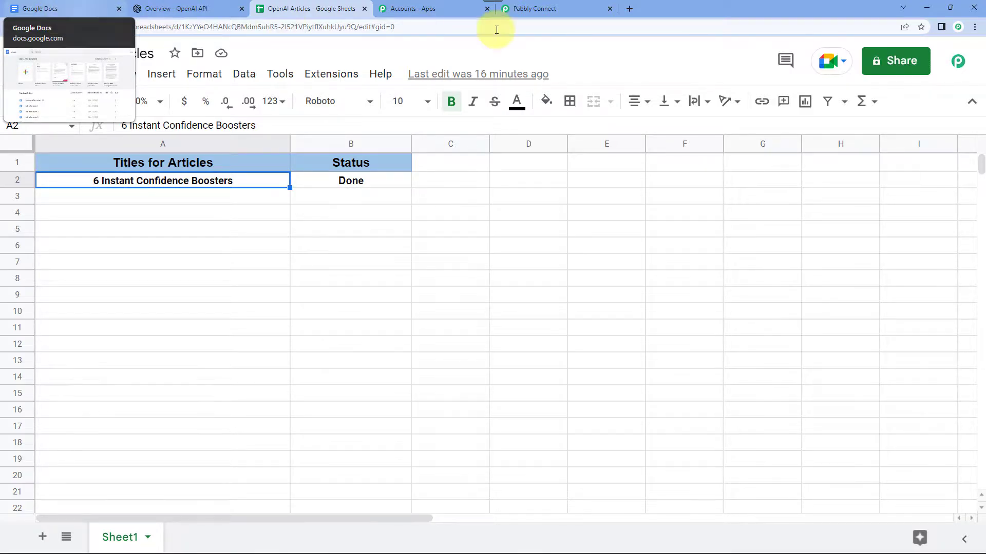
Step: Return to Pabbly Connect and set the workflow's trigger to Google Sheets with the event New or Updated Spreadsheet Row
{"action": "left_click", "coordinate": [550, 10]}
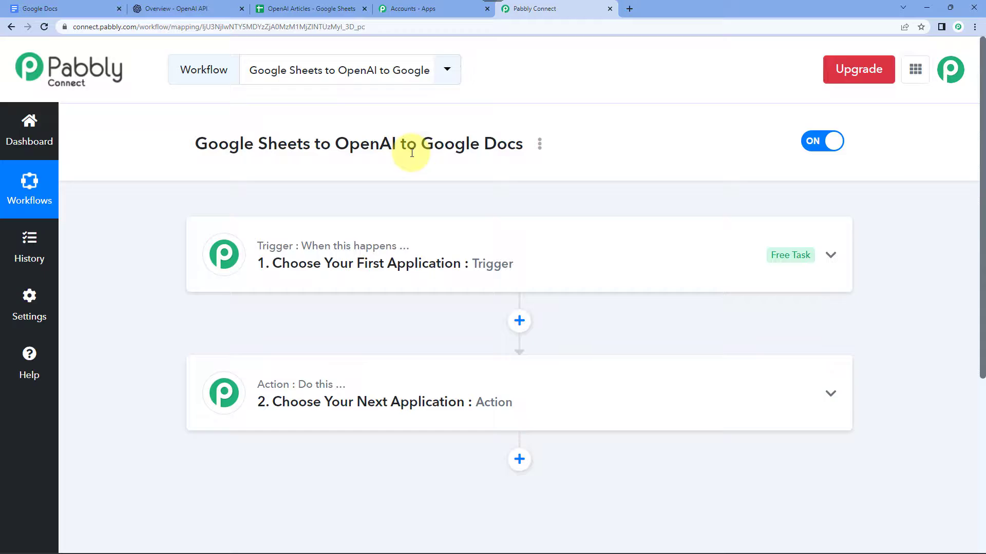
{"action": "left_click", "coordinate": [336, 259]}
{"action": "left_click", "coordinate": [263, 352]}
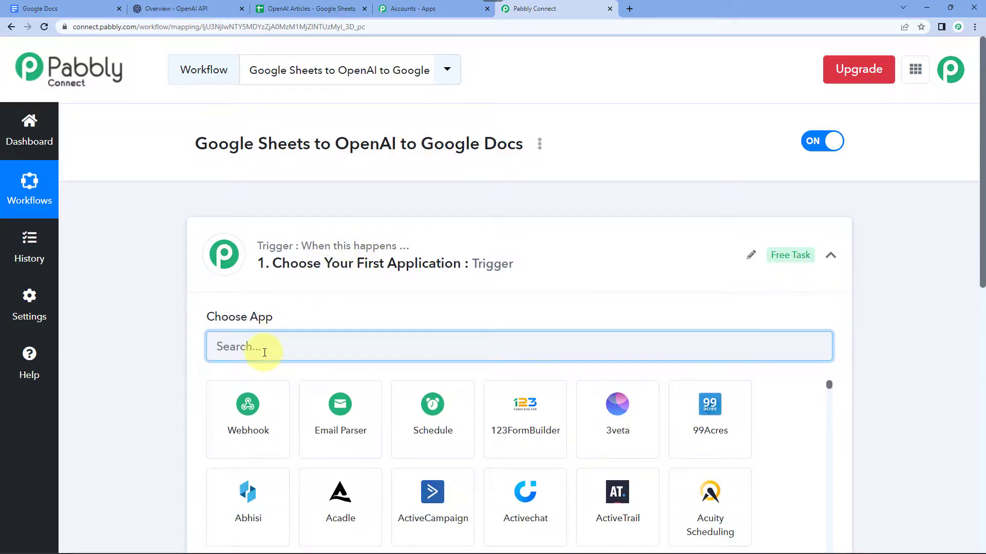
{"action": "type", "text": "Google S"}
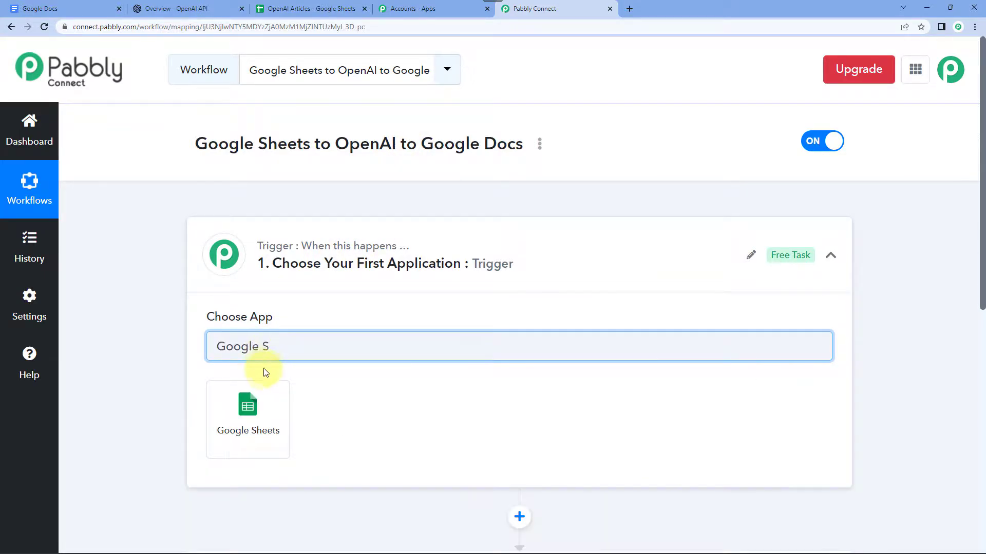
{"action": "left_click", "coordinate": [248, 411]}
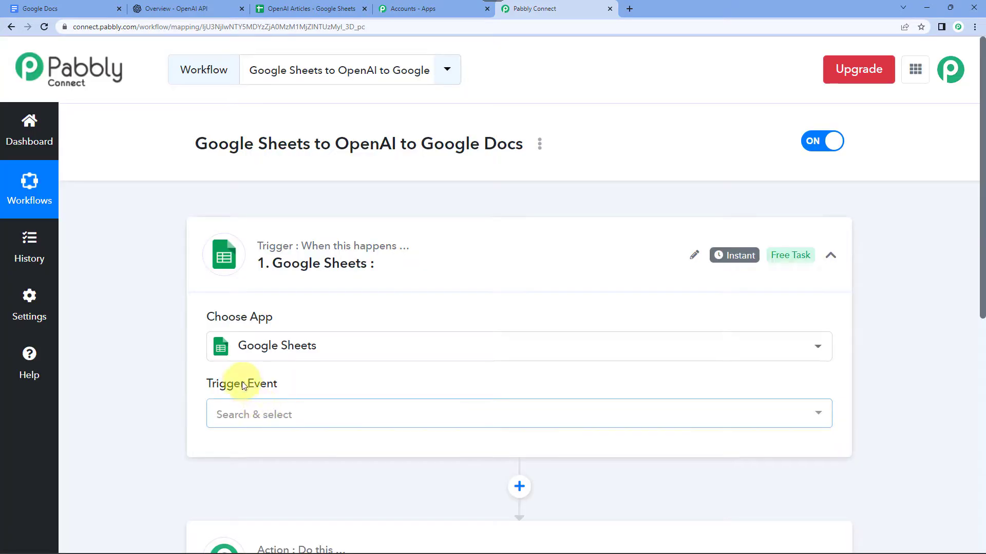
{"action": "scroll", "coordinate": [267, 333], "scroll_direction": "down", "scroll_amount": 2}
{"action": "left_click", "coordinate": [267, 318]}
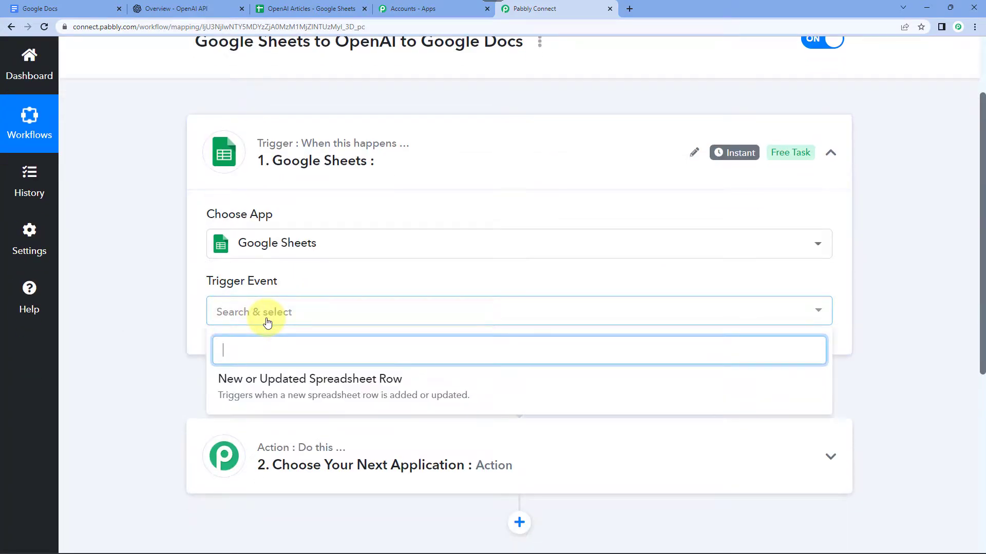
{"action": "left_click", "coordinate": [268, 387]}
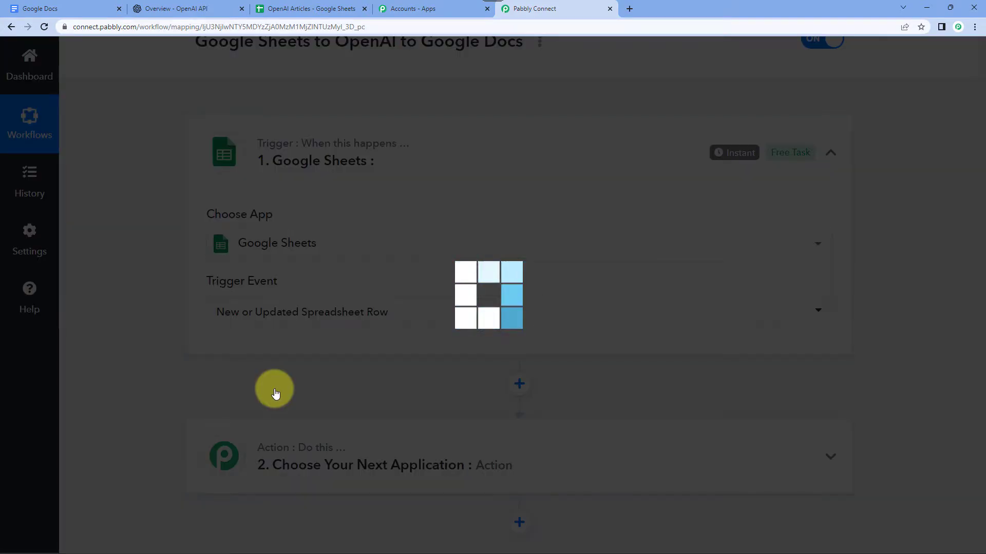
Step: Copy the webhook URL generated for the Google Sheets trigger
{"action": "scroll", "coordinate": [169, 310], "scroll_direction": "down", "scroll_amount": 4}
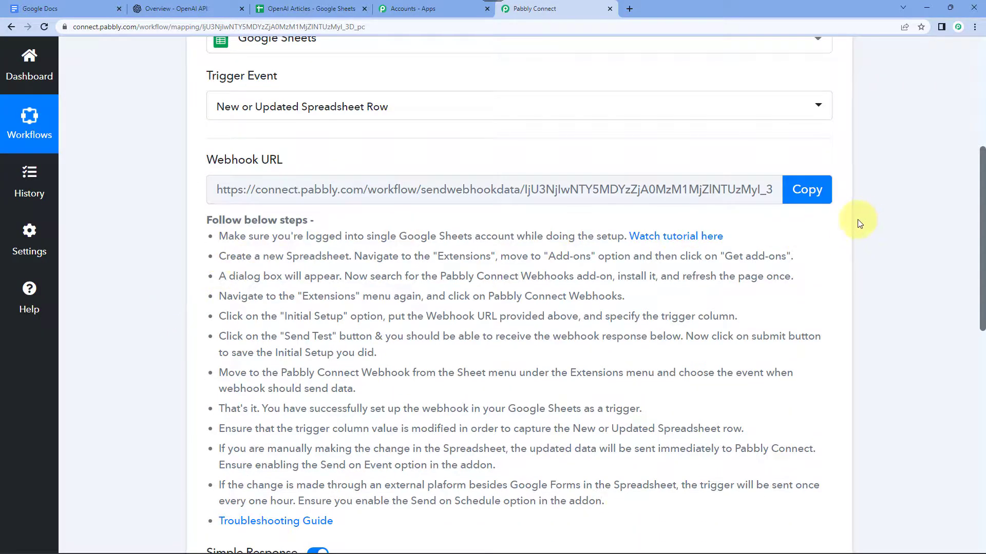
{"action": "left_click", "coordinate": [801, 198]}
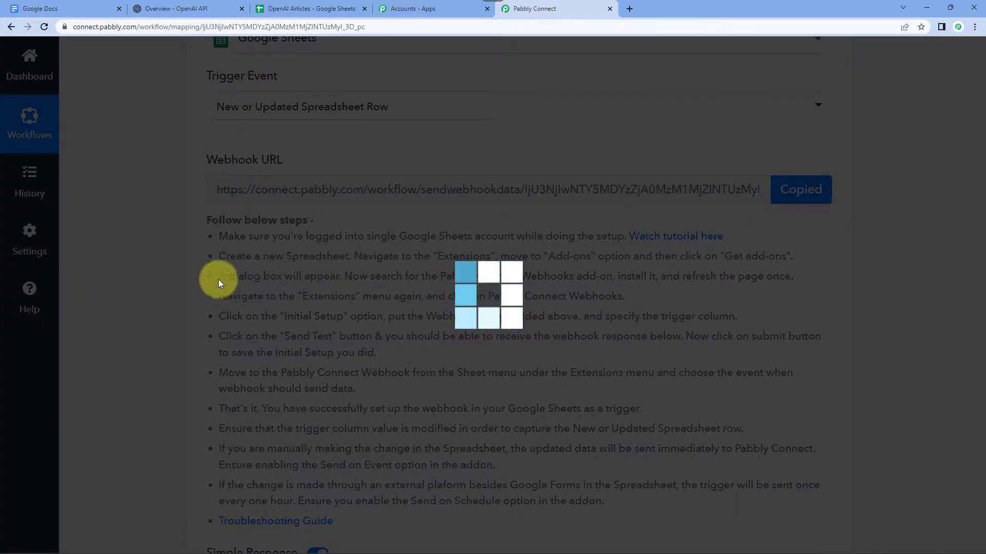
{"action": "scroll", "coordinate": [197, 252], "scroll_direction": "down", "scroll_amount": 1}
{"action": "scroll", "coordinate": [196, 251], "scroll_direction": "down", "scroll_amount": 1}
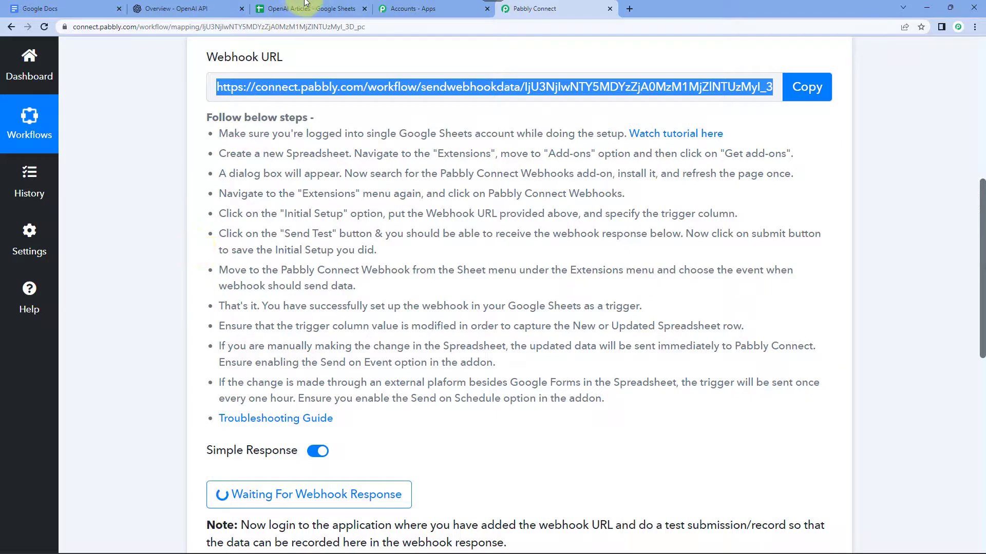
Step: Switch to the OpenAI Articles spreadsheet and look up the Pabbly Connect Webhooks add-on in the Google Workspace Marketplace
{"action": "left_click", "coordinate": [321, 5]}
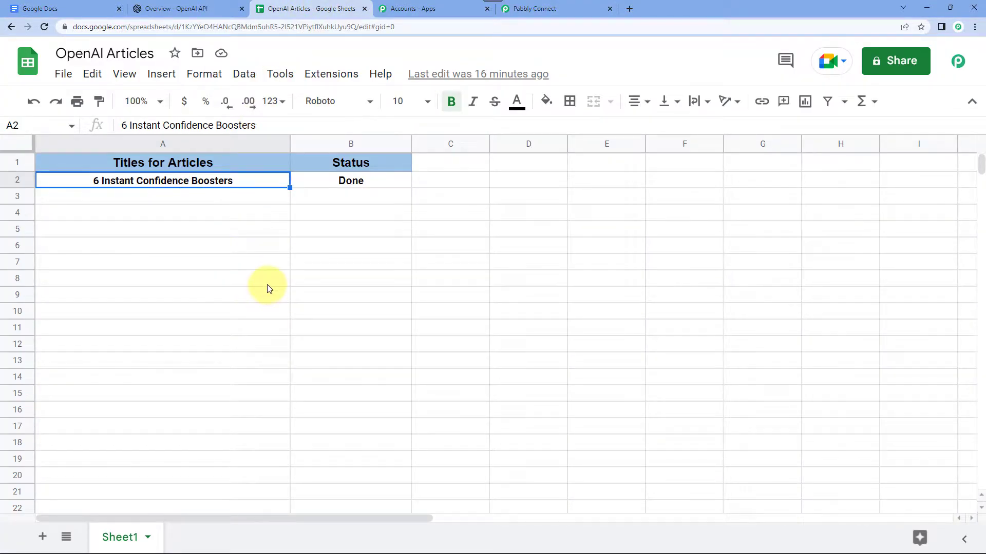
{"action": "left_click", "coordinate": [347, 82]}
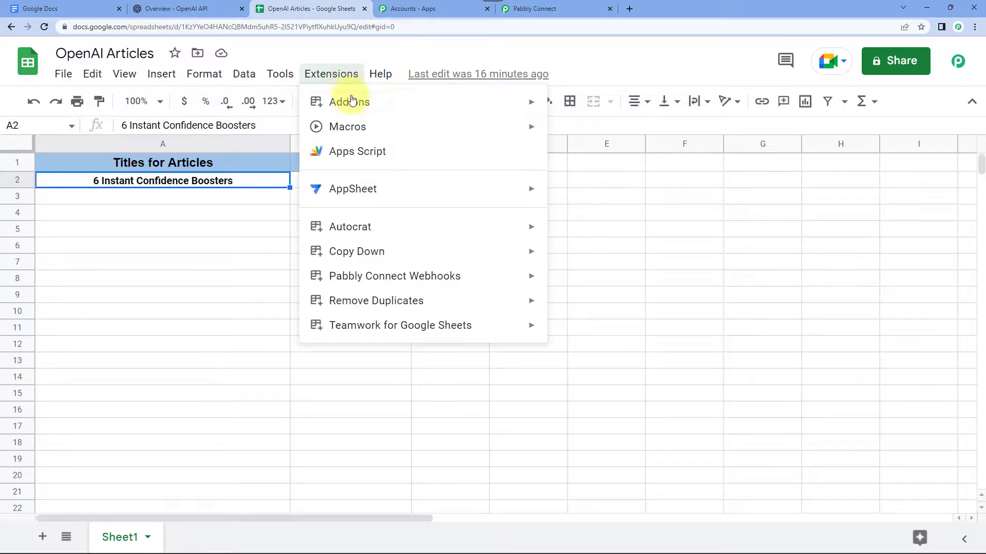
{"action": "mouse_move", "coordinate": [346, 103]}
{"action": "left_click", "coordinate": [590, 109]}
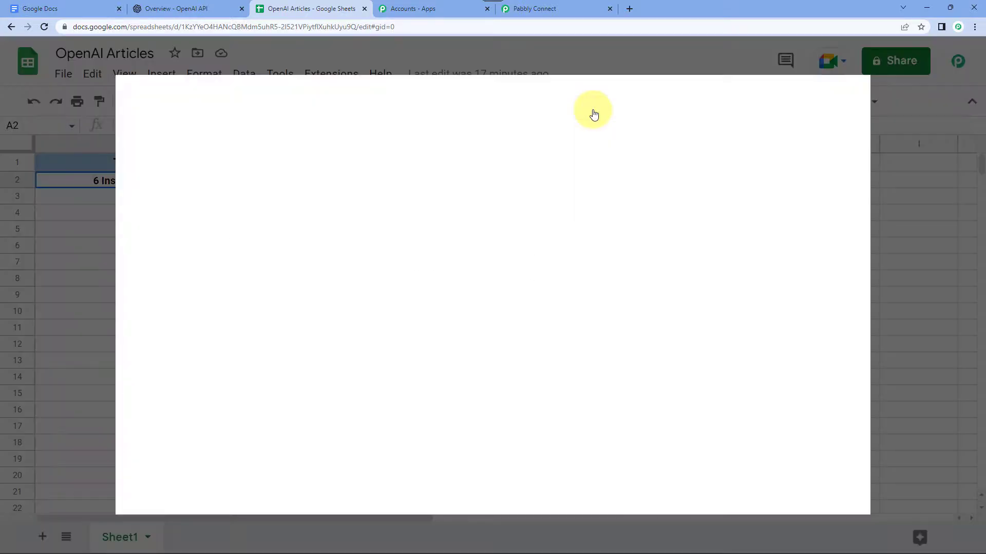
{"action": "left_click", "coordinate": [564, 106]}
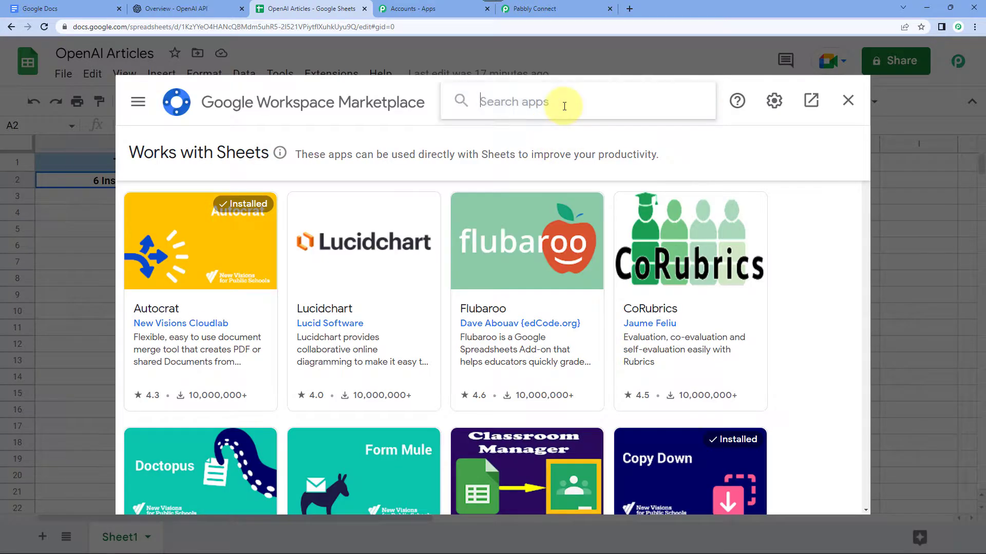
{"action": "type", "text": "pabb"}
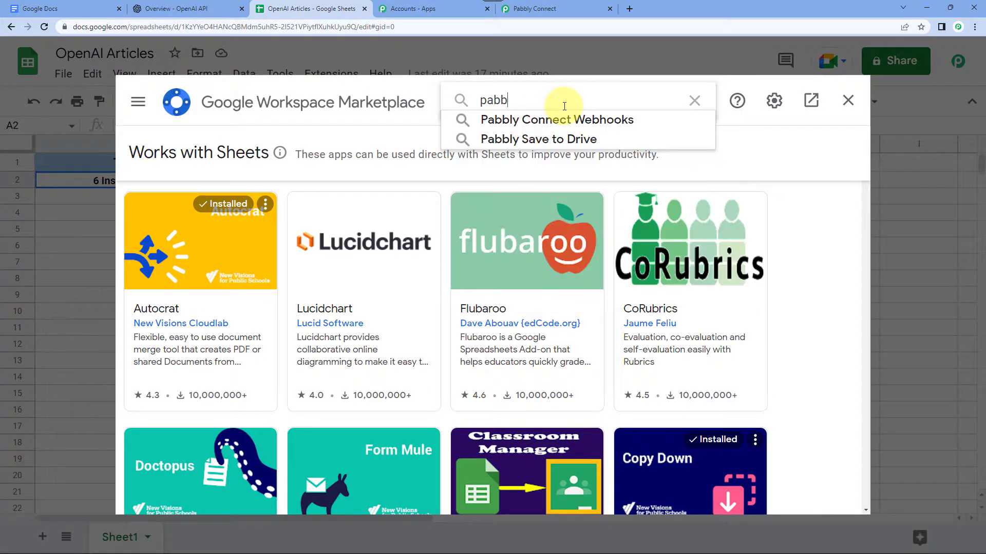
{"action": "left_click", "coordinate": [564, 119]}
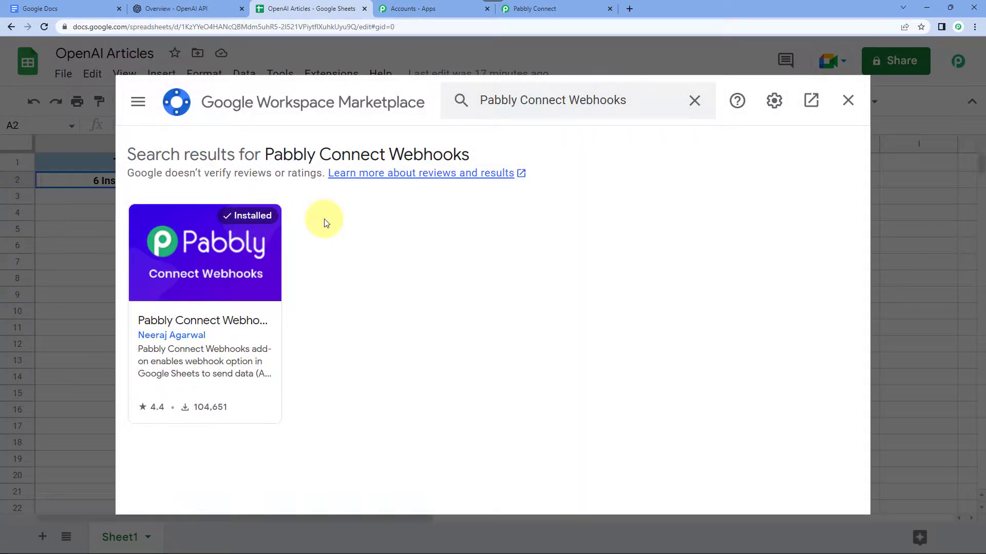
{"action": "left_click", "coordinate": [848, 100]}
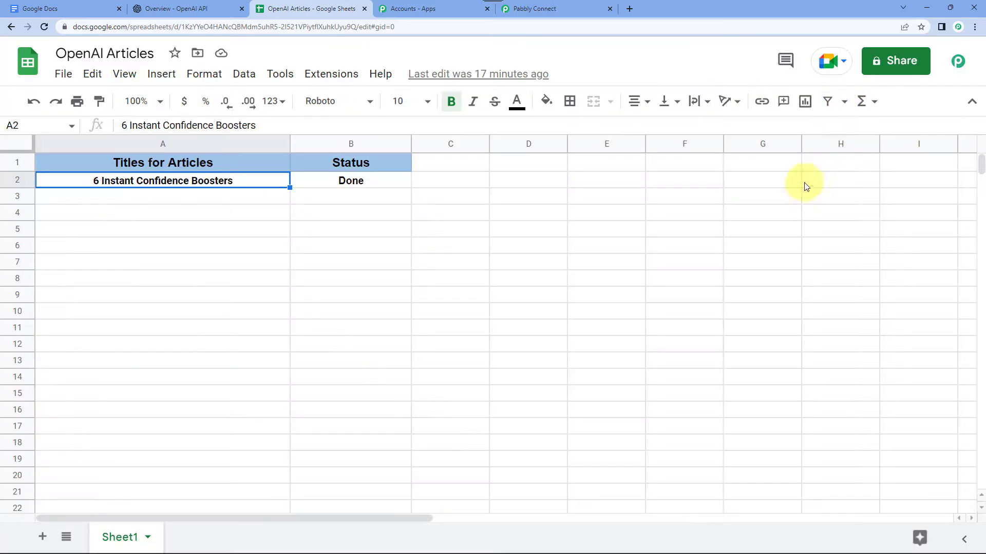
Step: Reload the spreadsheet and open the Initial Setup of the Pabbly Connect Webhooks add-on
{"action": "left_click", "coordinate": [45, 27]}
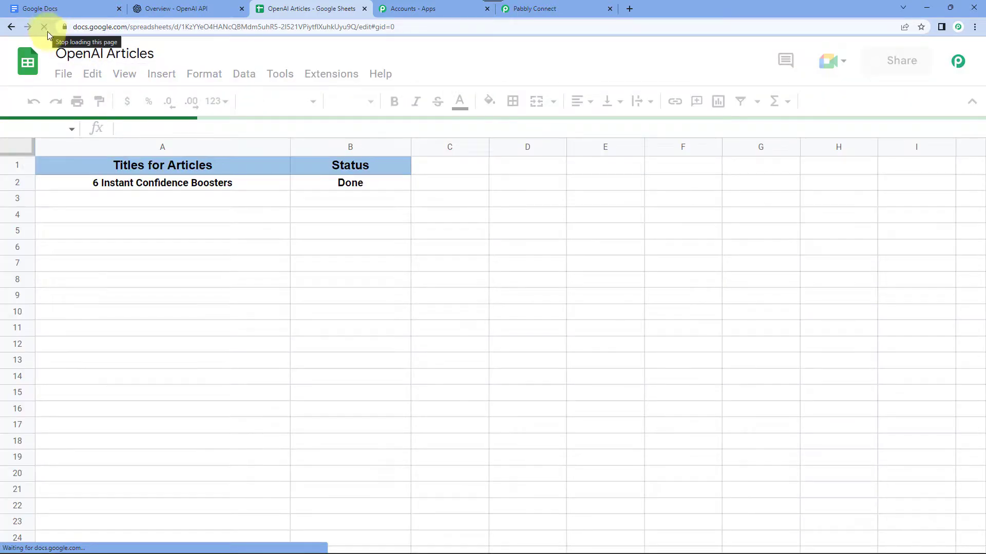
{"action": "left_click", "coordinate": [337, 76]}
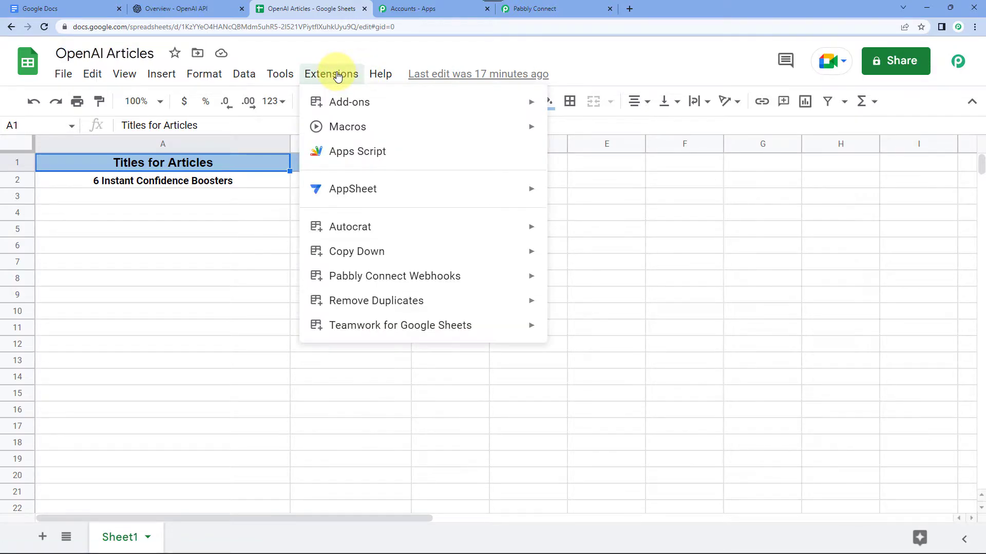
{"action": "mouse_move", "coordinate": [385, 277]}
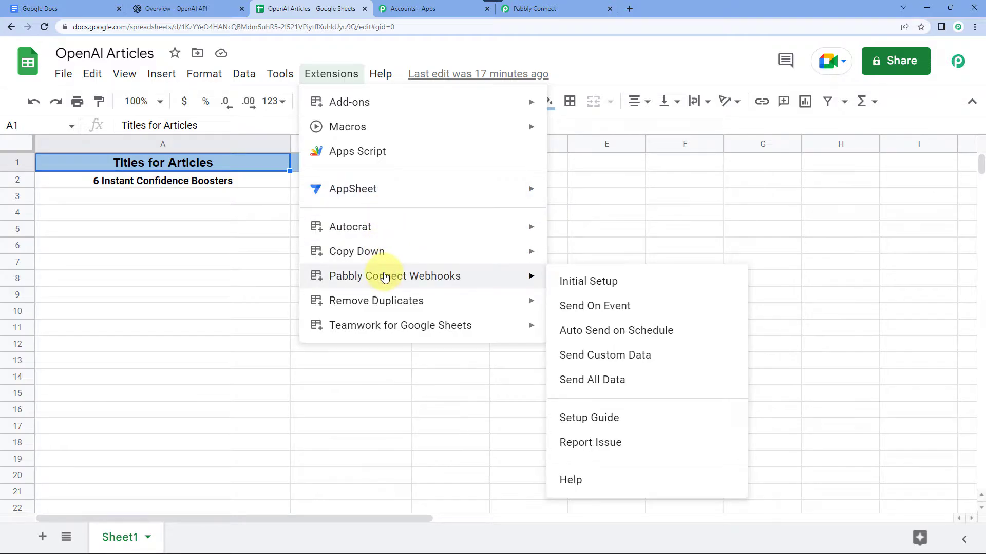
{"action": "left_click", "coordinate": [582, 282]}
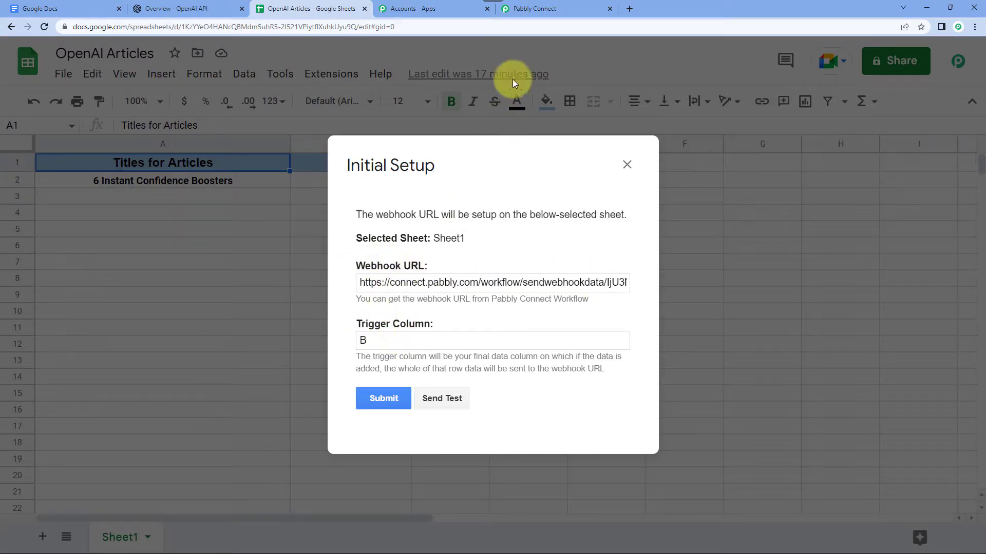
Step: Copy the webhook URL from the Pabbly Connect workflow and paste it as the webhook URL in the spreadsheet add-on's Initial Setup
{"action": "left_click", "coordinate": [565, 7]}
{"action": "left_click", "coordinate": [798, 92]}
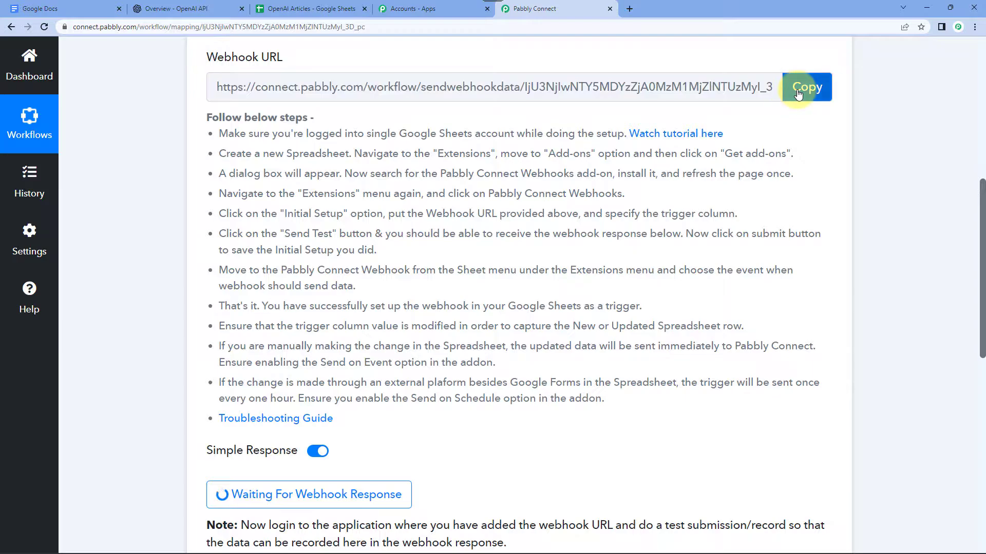
{"action": "left_click", "coordinate": [339, 9]}
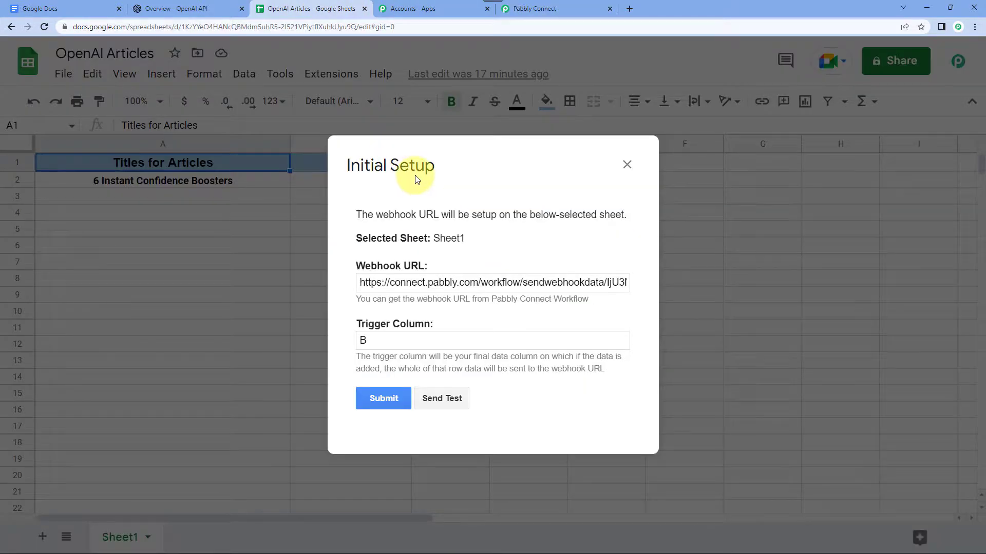
{"action": "left_click", "coordinate": [410, 284]}
{"action": "key", "text": "ctrl+a"}
{"action": "key", "text": "ctrl+v"}
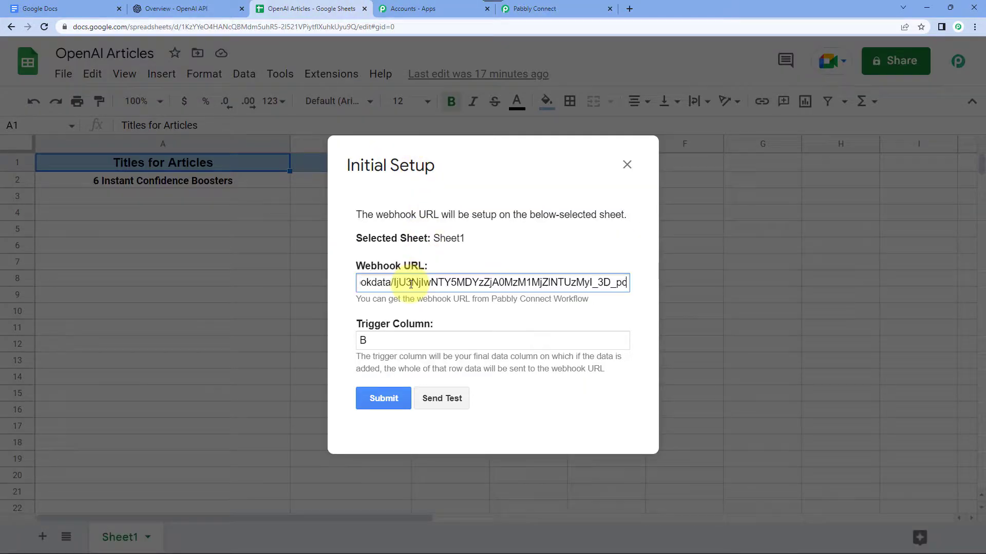
Step: Set the trigger column in the Initial Setup to B
{"action": "left_click", "coordinate": [382, 343]}
{"action": "key", "text": "BackSpace"}
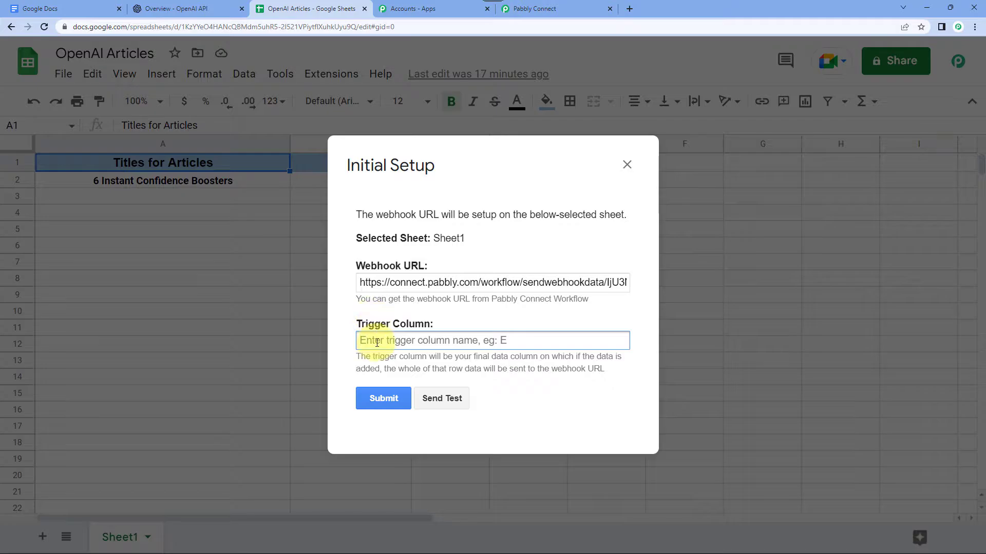
{"action": "type", "text": "B"}
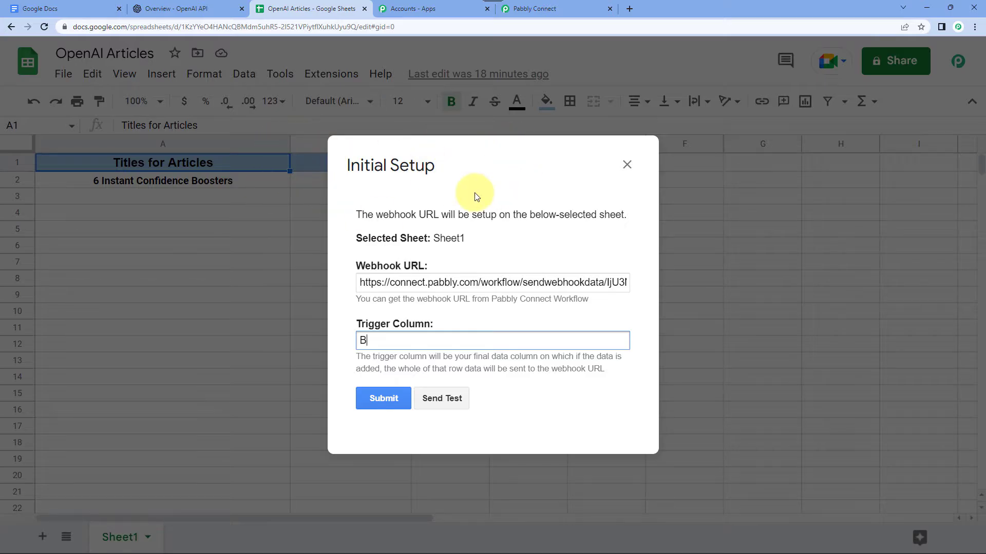
{"action": "left_click", "coordinate": [972, 29]}
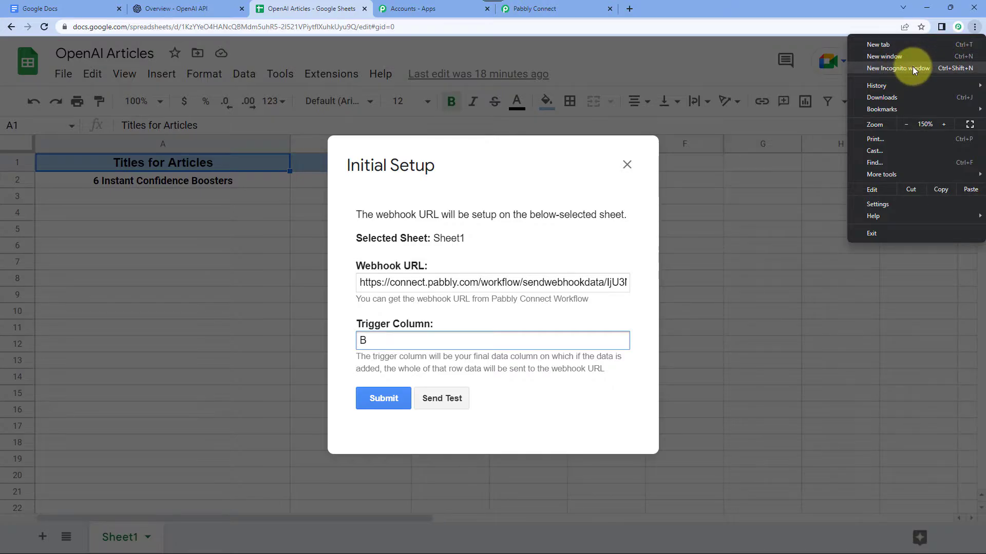
{"action": "left_click", "coordinate": [676, 66]}
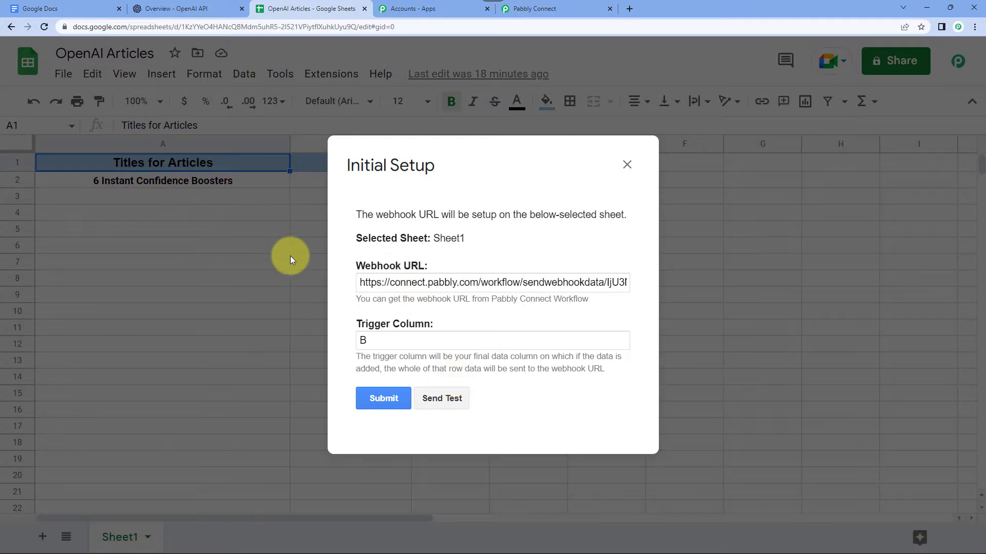
Step: Check that the Pabbly Connect workflow is listening for a webhook response and send test data from the spreadsheet's Initial Setup
{"action": "left_click", "coordinate": [551, 5]}
{"action": "scroll", "coordinate": [306, 309], "scroll_direction": "down", "scroll_amount": 5}
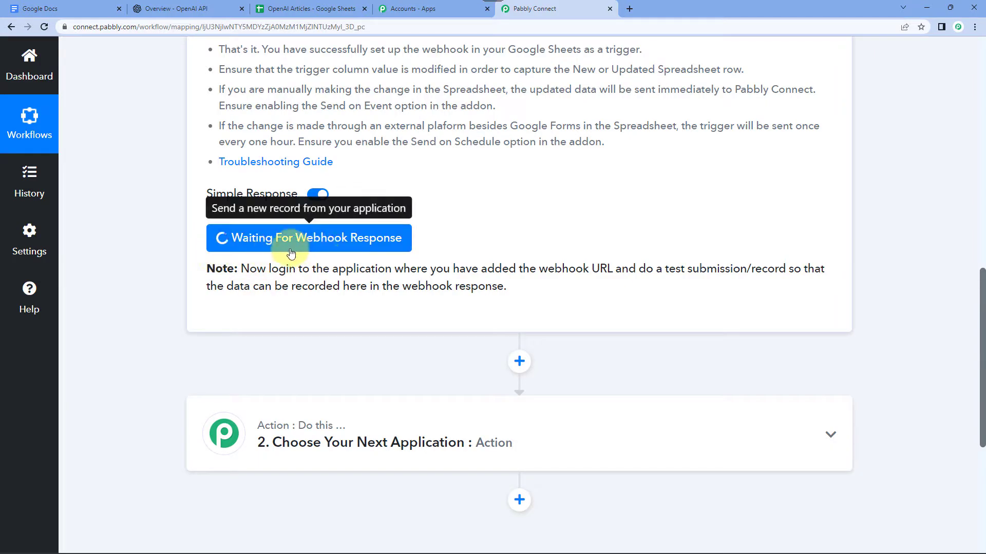
{"action": "left_click", "coordinate": [308, 10]}
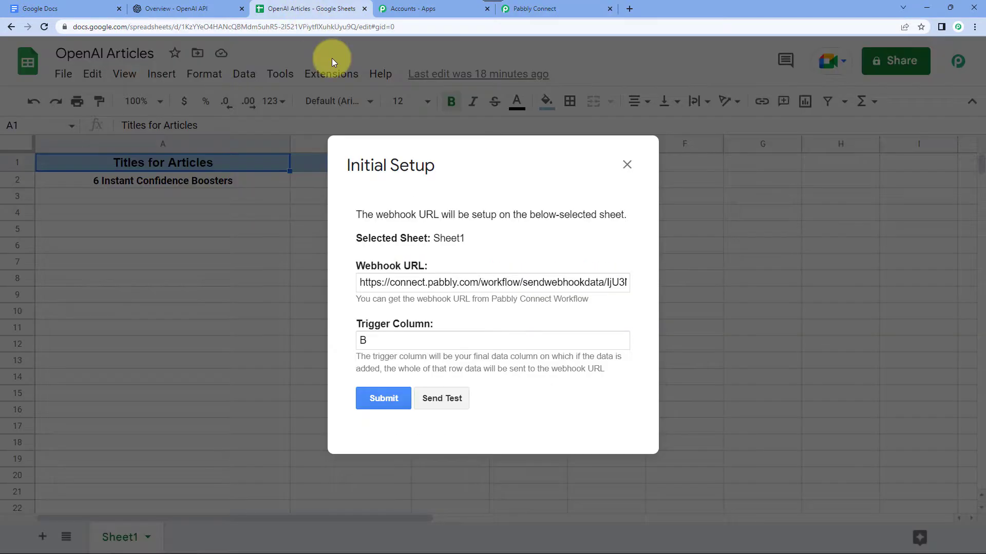
{"action": "left_click", "coordinate": [447, 400]}
{"action": "left_click", "coordinate": [536, 11]}
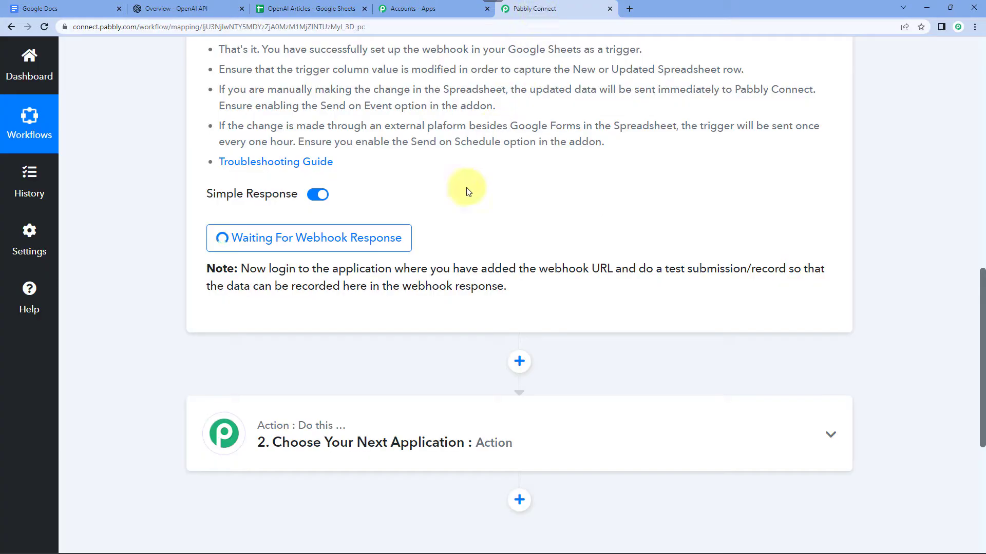
{"action": "scroll", "coordinate": [466, 191], "scroll_direction": "down", "scroll_amount": 2}
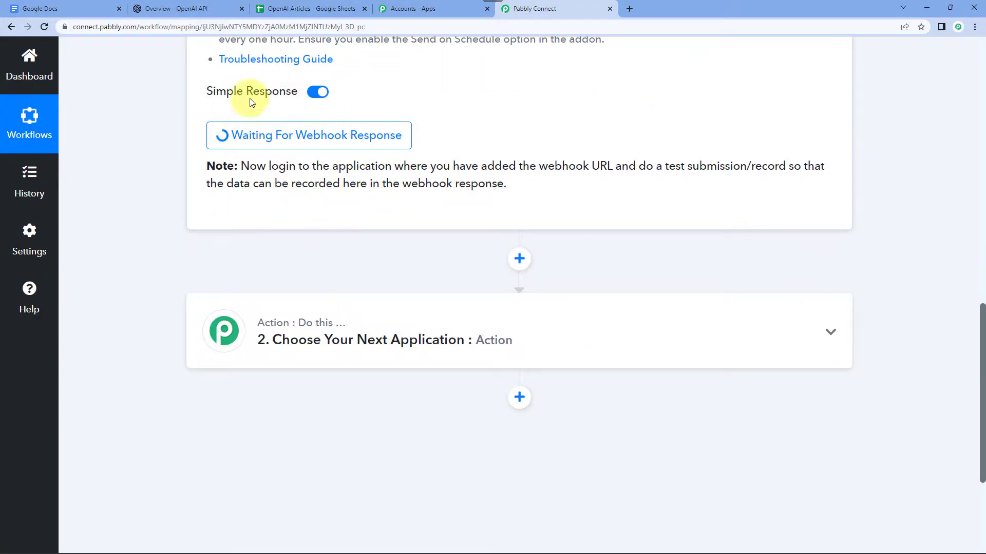
{"action": "left_click", "coordinate": [308, 9]}
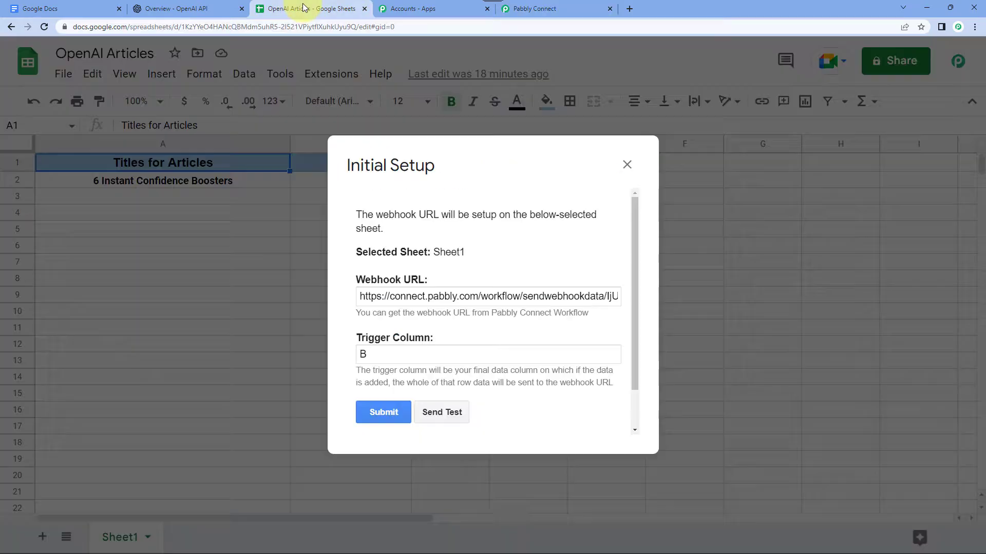
{"action": "scroll", "coordinate": [452, 331], "scroll_direction": "down", "scroll_amount": 1}
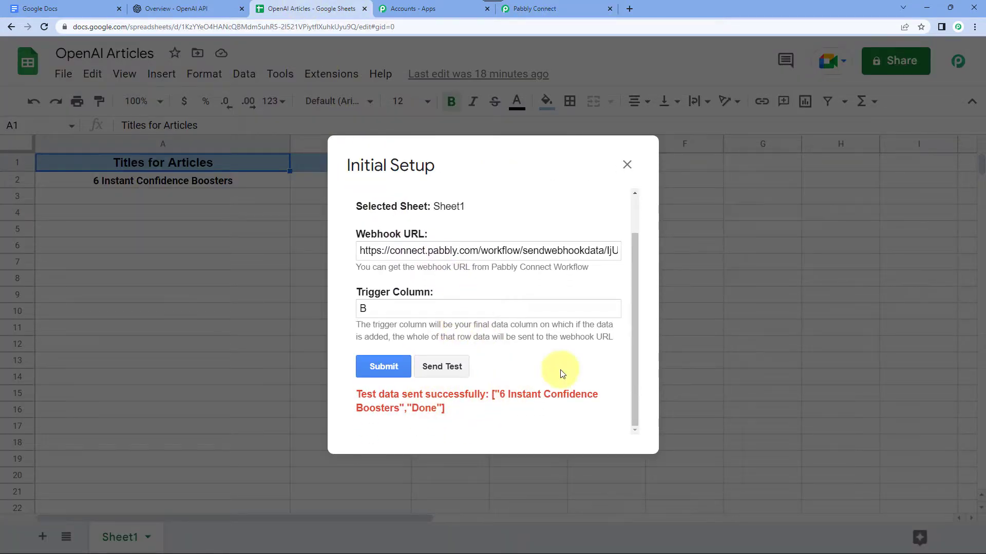
Step: Switch to Pabbly Connect and examine the article title and status values in the received webhook response
{"action": "left_click", "coordinate": [562, 8]}
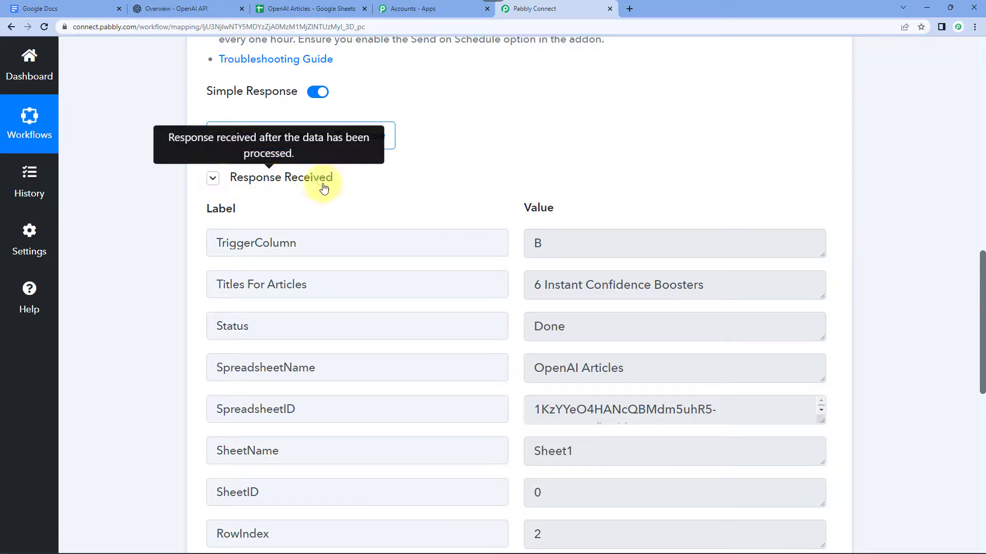
{"action": "scroll", "coordinate": [175, 214], "scroll_direction": "down", "scroll_amount": 2}
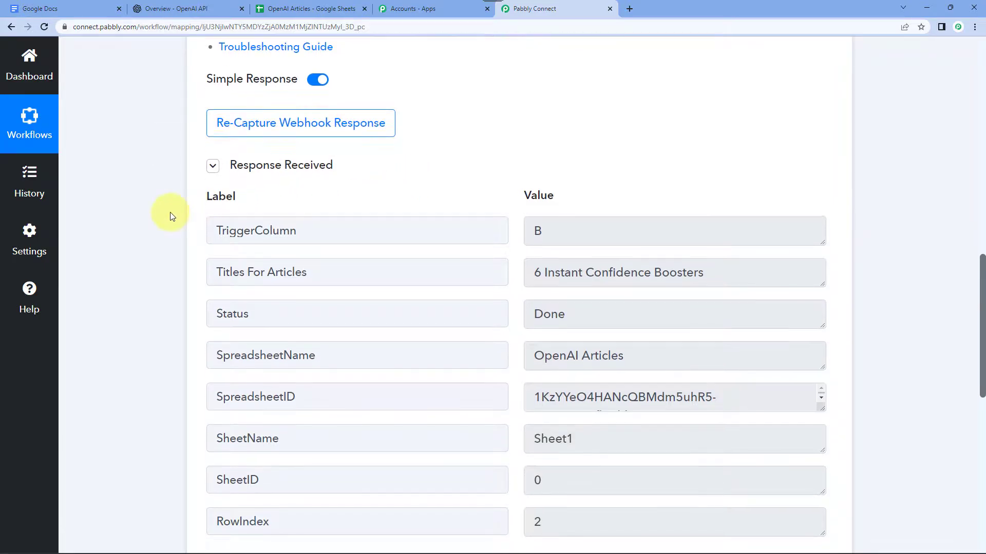
{"action": "left_click_drag", "start_coordinate": [537, 180], "coordinate": [755, 181]}
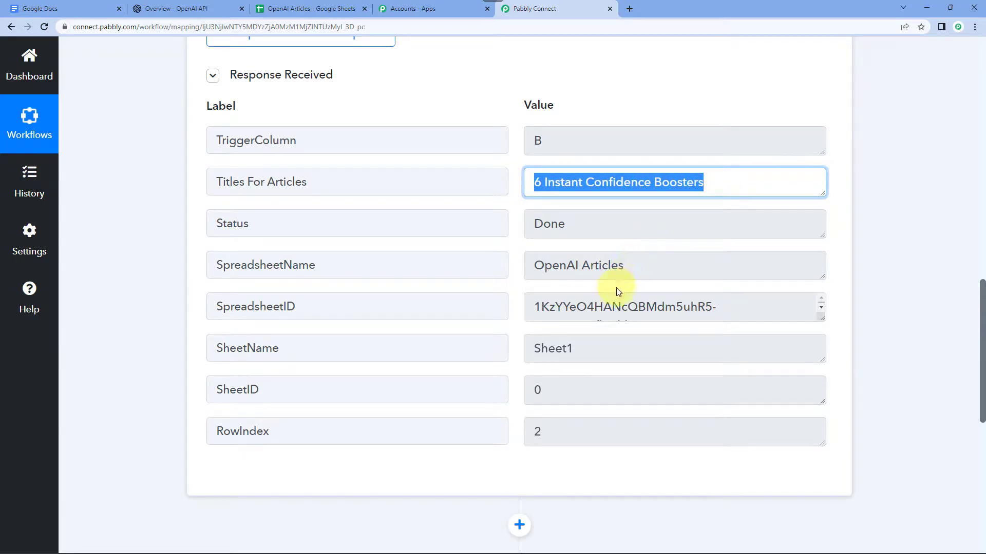
{"action": "double_click", "coordinate": [547, 223]}
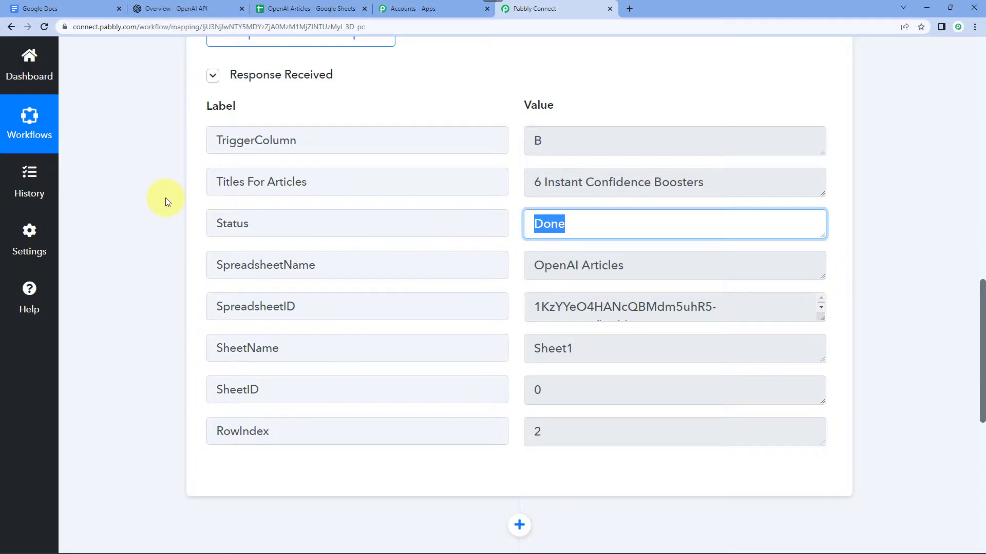
Step: Return to the OpenAI Articles spreadsheet, submit the add-on's Initial Setup and close it
{"action": "left_click", "coordinate": [323, 7]}
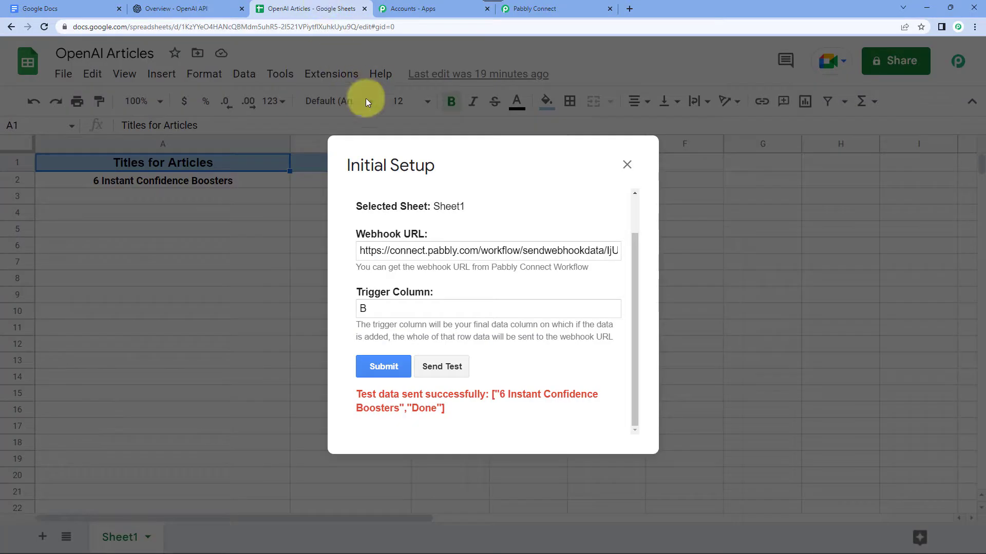
{"action": "left_click", "coordinate": [386, 363]}
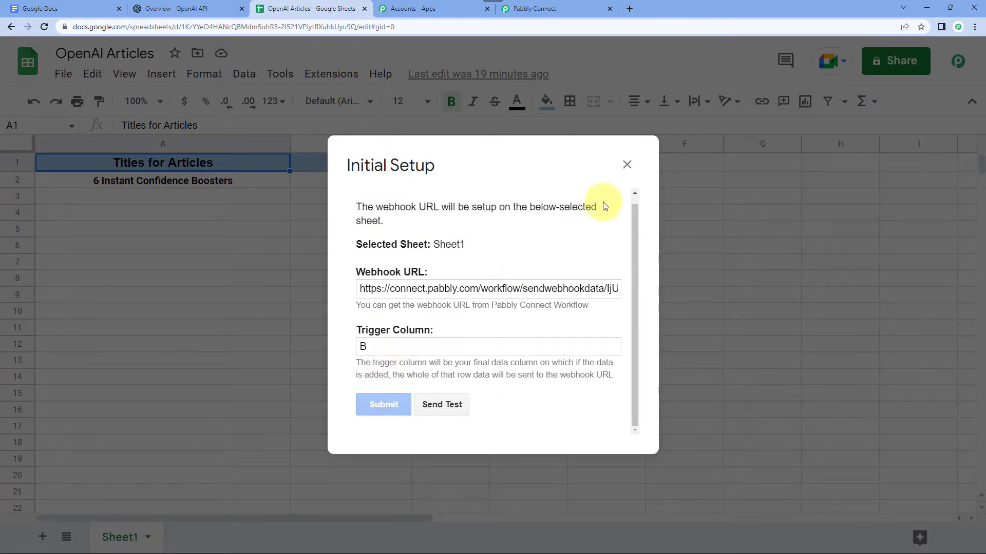
{"action": "left_click", "coordinate": [627, 165]}
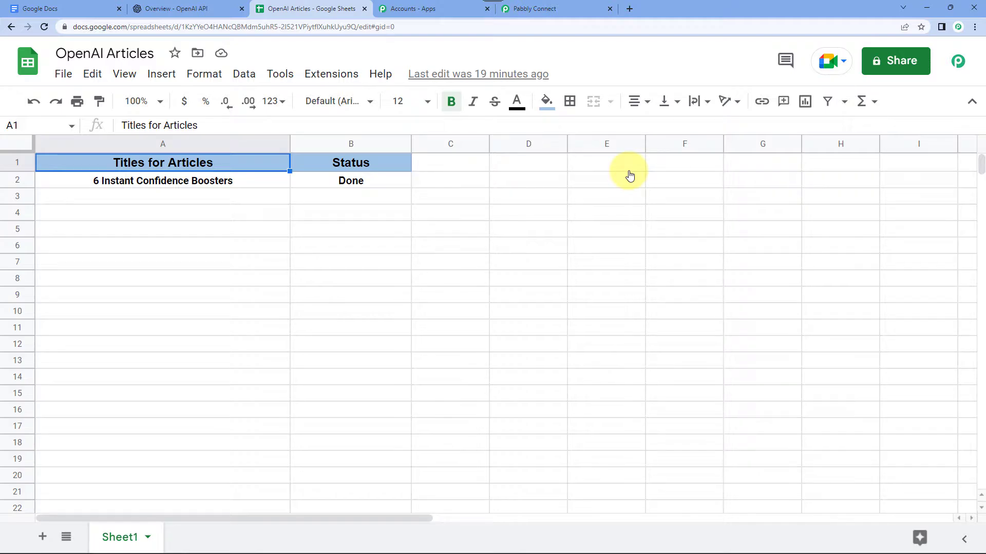
Step: Enable Send On Event for the Pabbly Connect Webhooks add-on and check that the option is active
{"action": "left_click", "coordinate": [345, 77]}
{"action": "mouse_move", "coordinate": [402, 284]}
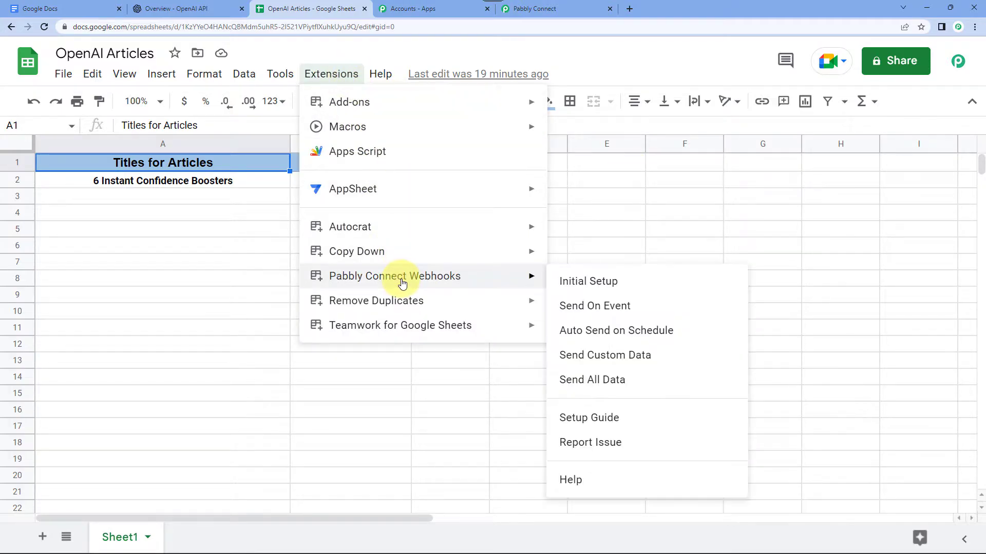
{"action": "left_click", "coordinate": [586, 308]}
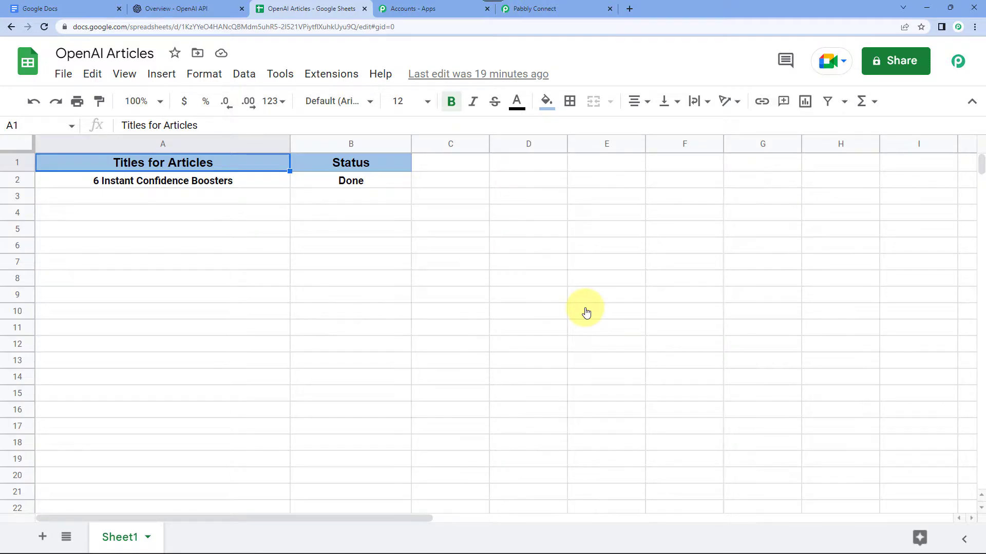
{"action": "left_click", "coordinate": [332, 75]}
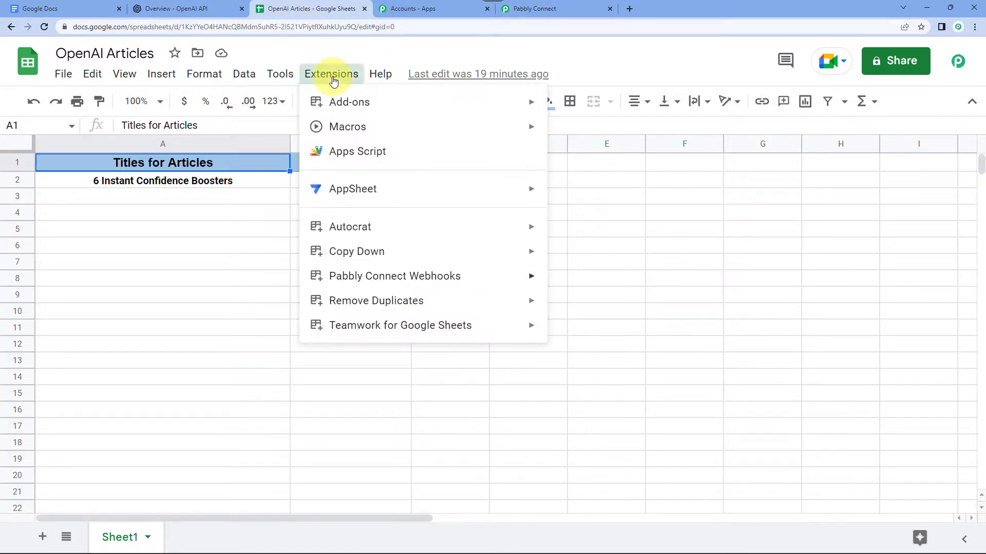
{"action": "mouse_move", "coordinate": [447, 276]}
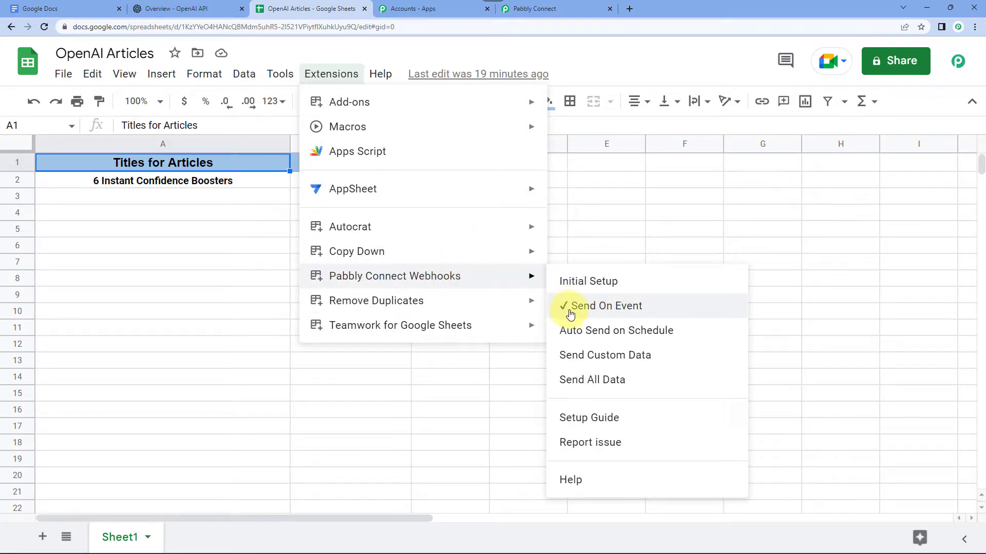
{"action": "left_click", "coordinate": [609, 182]}
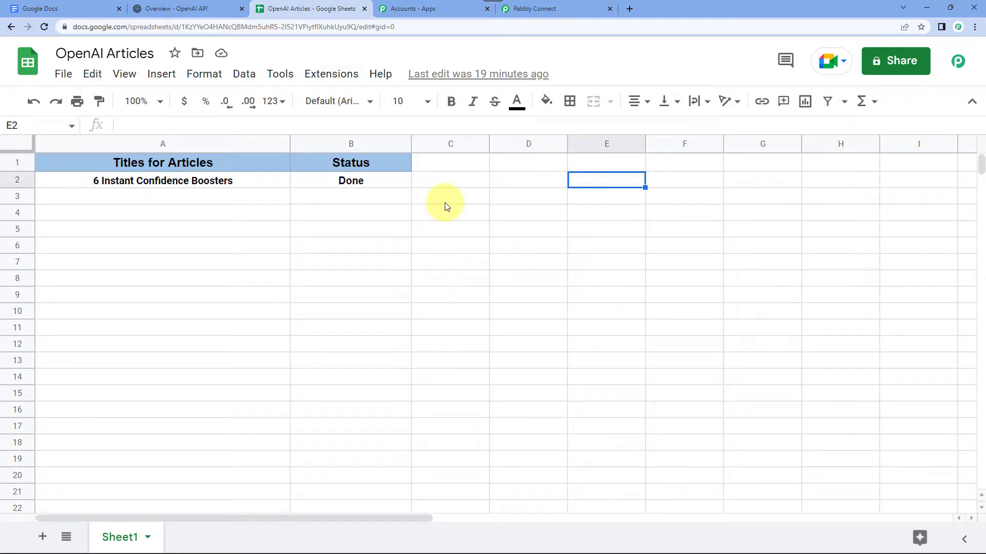
Step: Look at the title and status cells in row 3, and review the captured article title in Pabbly Connect
{"action": "left_click", "coordinate": [116, 199]}
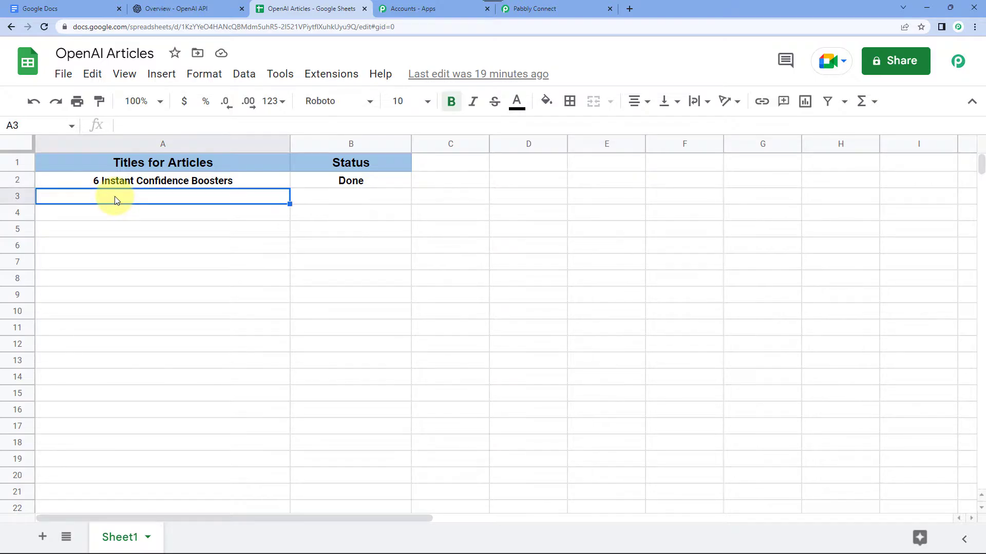
{"action": "left_click", "coordinate": [371, 200]}
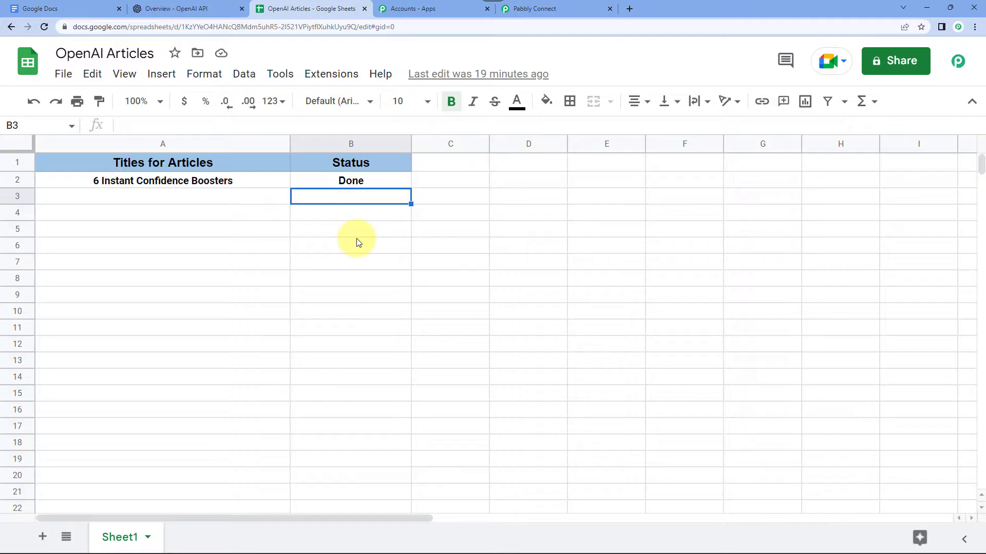
{"action": "left_click", "coordinate": [518, 9]}
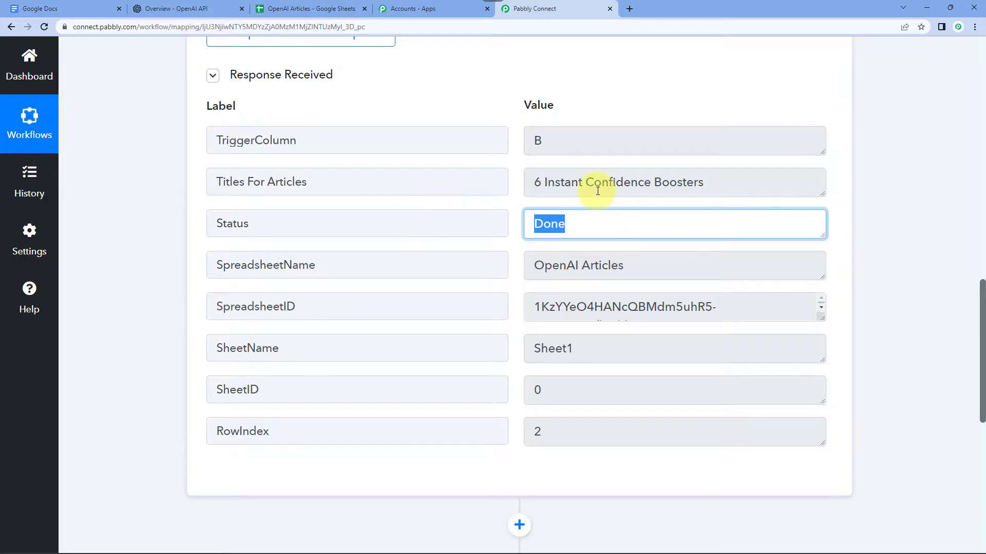
{"action": "triple_click", "coordinate": [614, 183]}
{"action": "triple_click", "coordinate": [557, 185]}
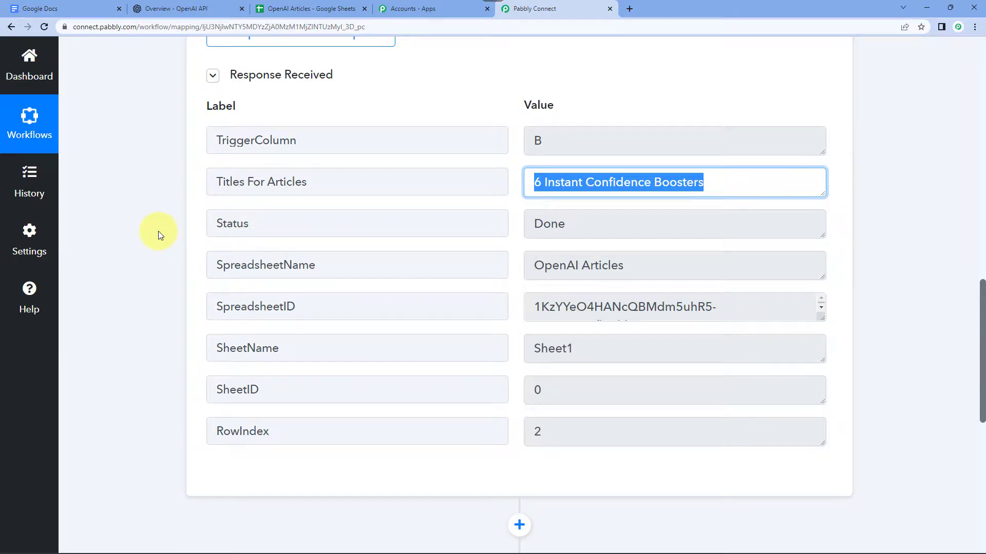
Step: Add an action directly after the Google Sheets trigger, using the OpenAI app with the event Generate Content
{"action": "scroll", "coordinate": [158, 235], "scroll_direction": "down", "scroll_amount": 5}
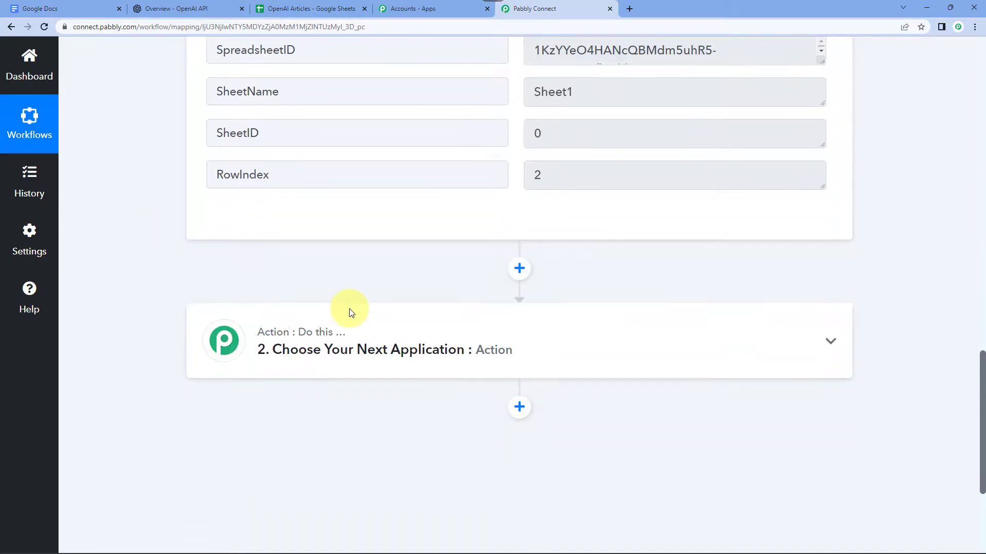
{"action": "left_click", "coordinate": [519, 268]}
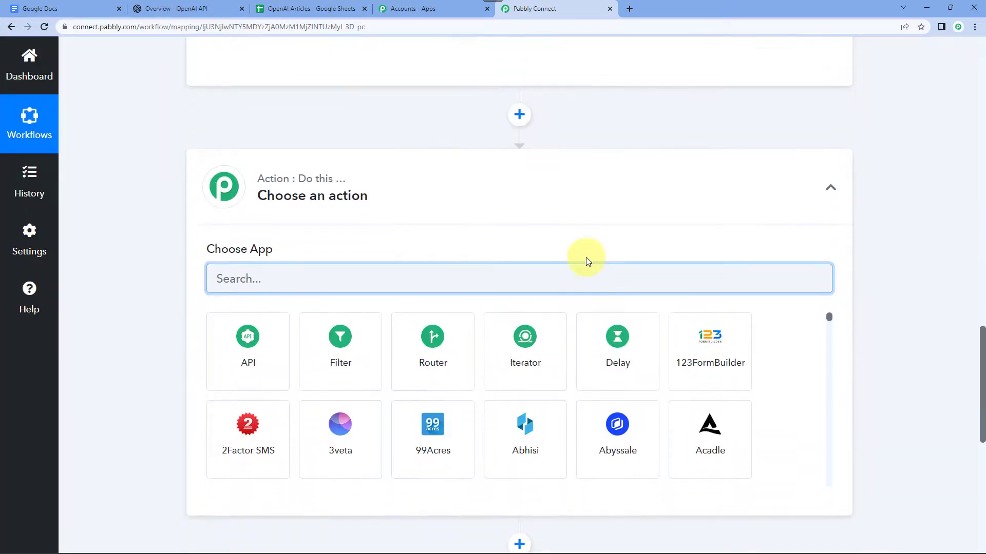
{"action": "type", "text": "open"}
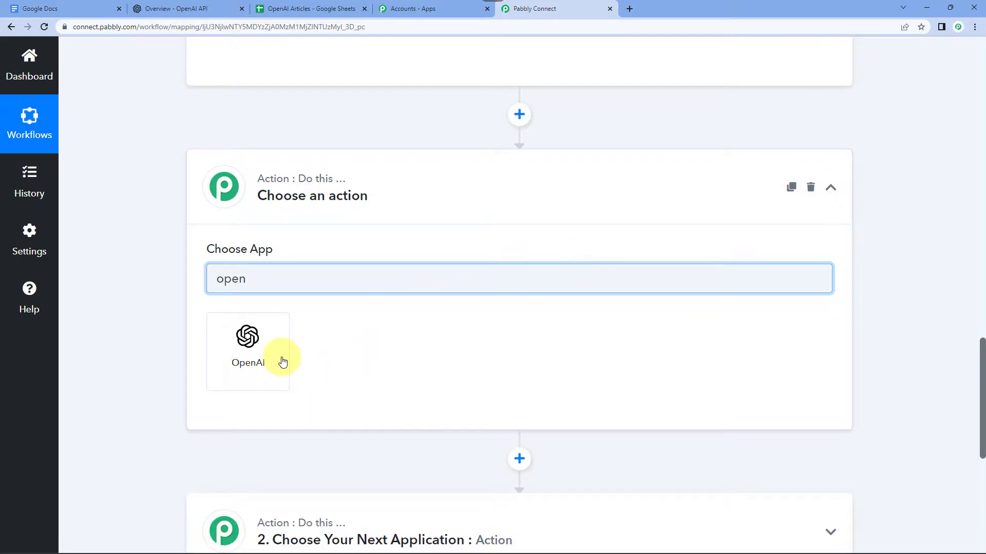
{"action": "left_click", "coordinate": [282, 362]}
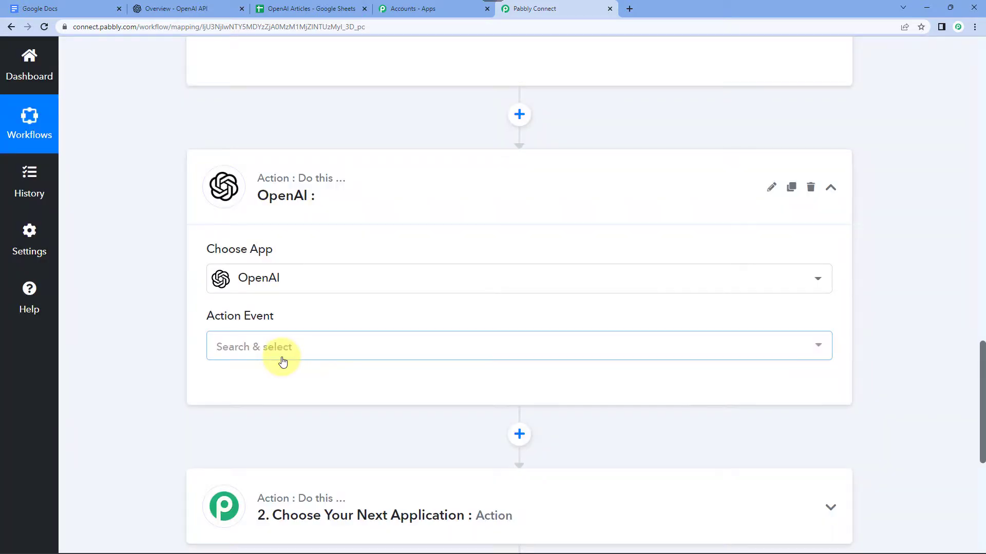
{"action": "left_click", "coordinate": [270, 348]}
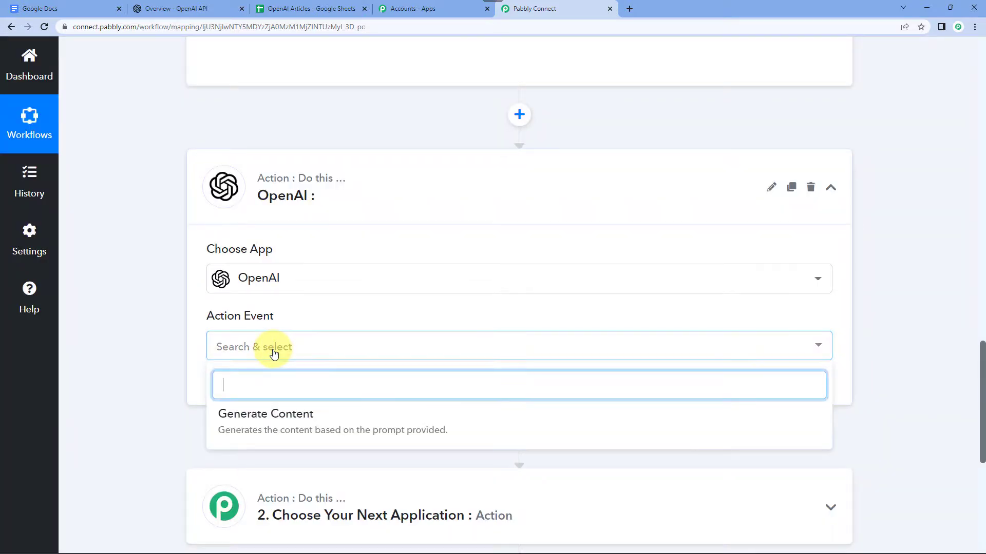
{"action": "left_click", "coordinate": [266, 430]}
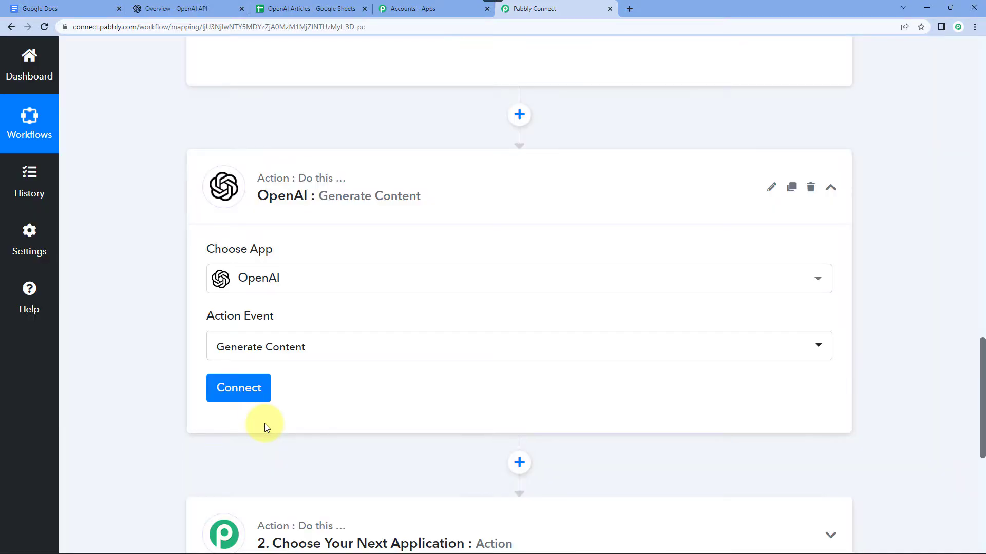
Step: Start adding a new OpenAI connection for the Generate Content action and open the linked OpenAI API keys page
{"action": "scroll", "coordinate": [328, 333], "scroll_direction": "down", "scroll_amount": 2}
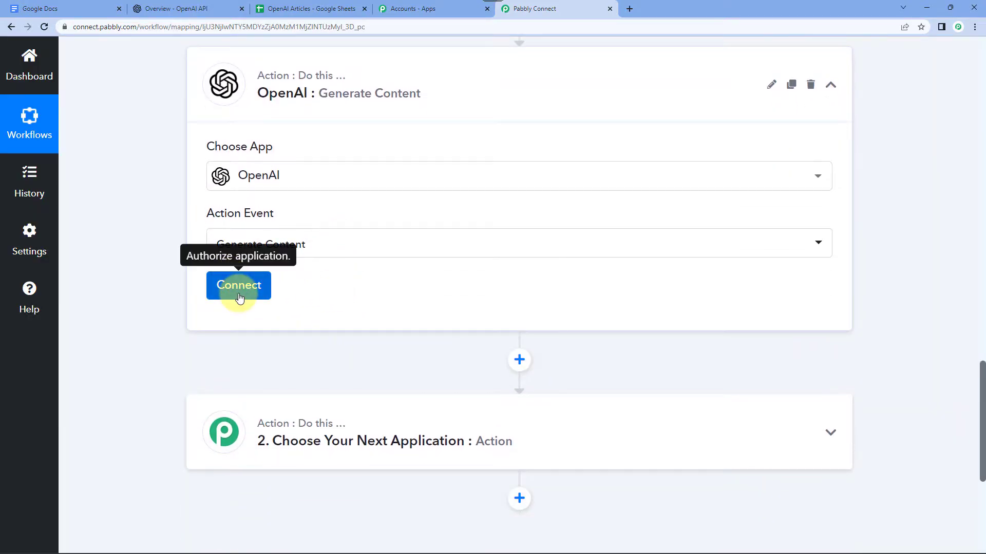
{"action": "left_click", "coordinate": [241, 288]}
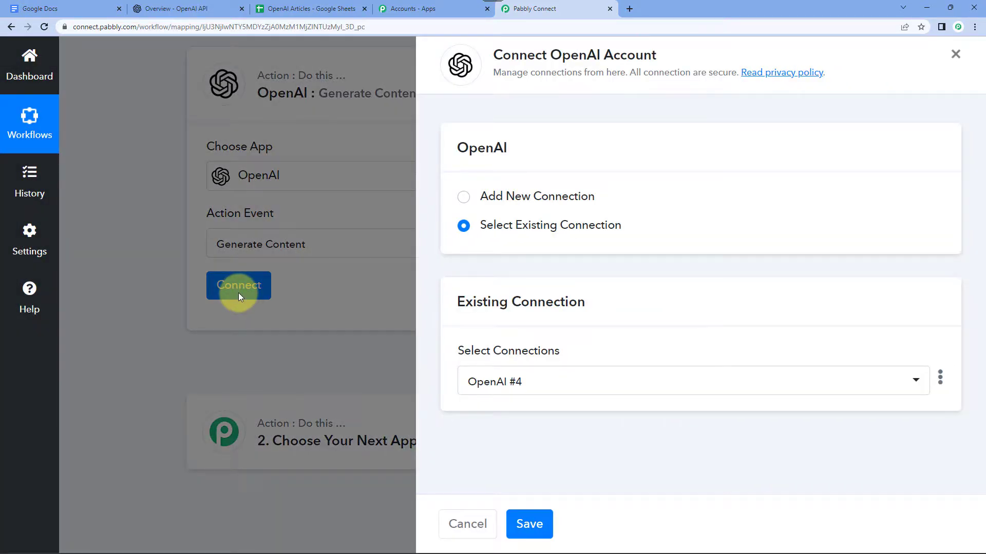
{"action": "left_click", "coordinate": [500, 199]}
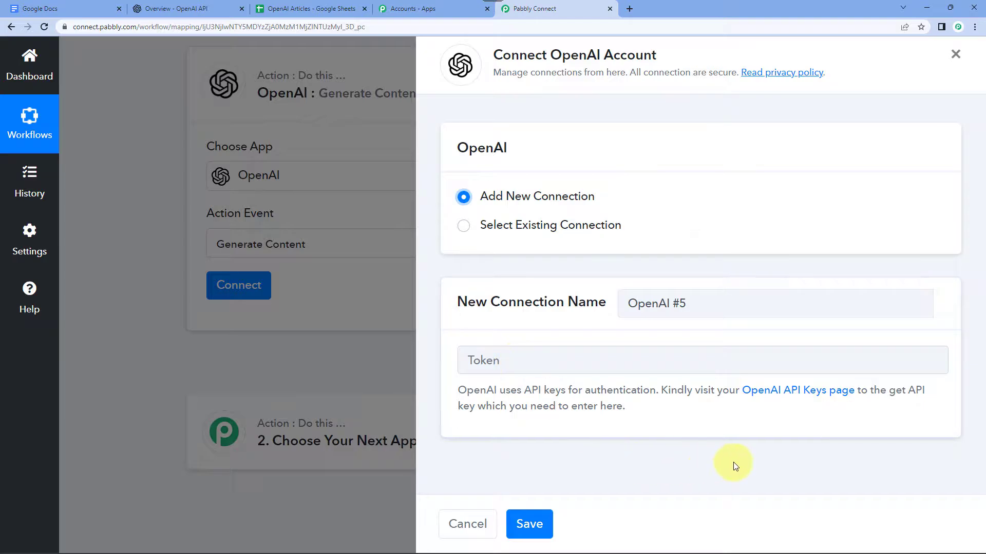
{"action": "left_click", "coordinate": [814, 394]}
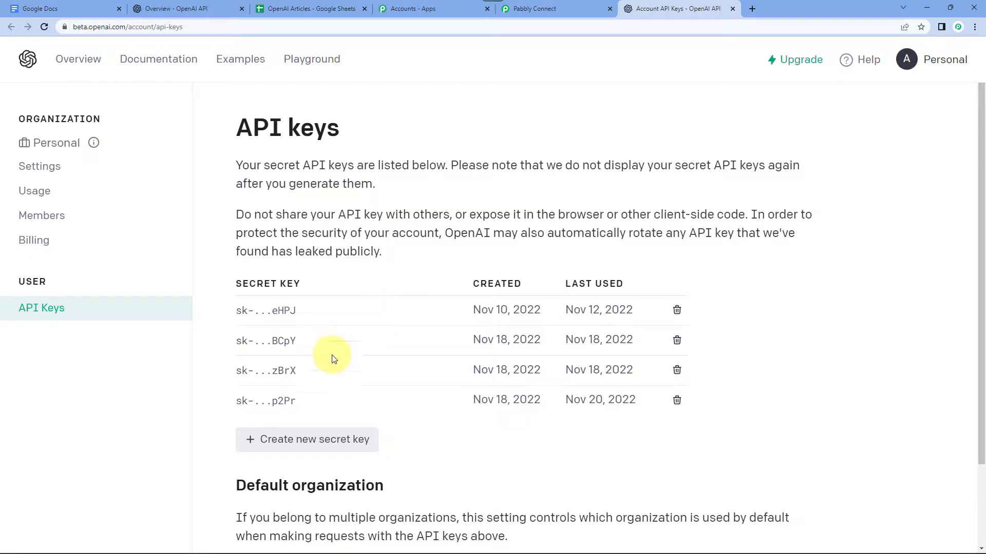
Step: Create a new OpenAI secret key, copy it and dismiss the generated key dialog
{"action": "left_click", "coordinate": [278, 442]}
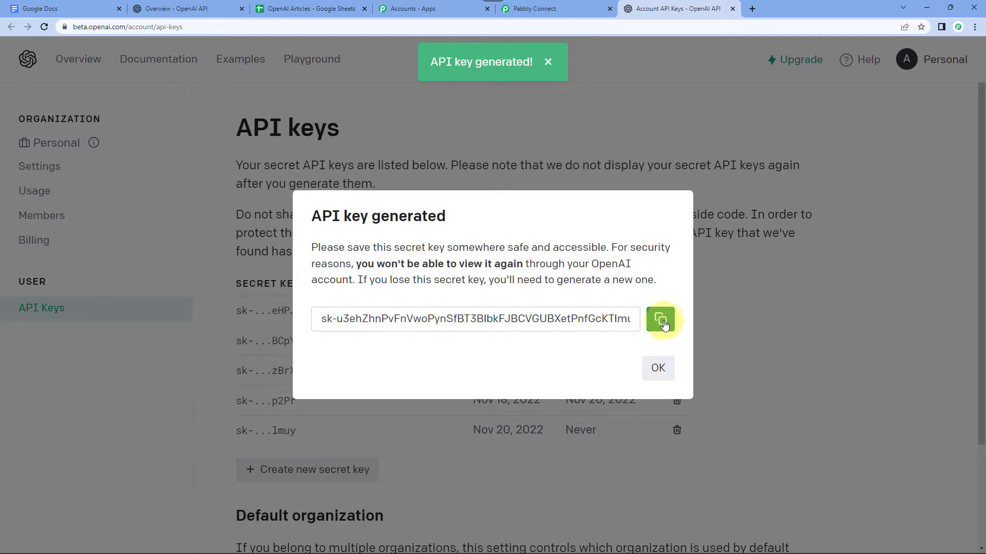
{"action": "left_click", "coordinate": [662, 322]}
{"action": "left_click", "coordinate": [657, 367]}
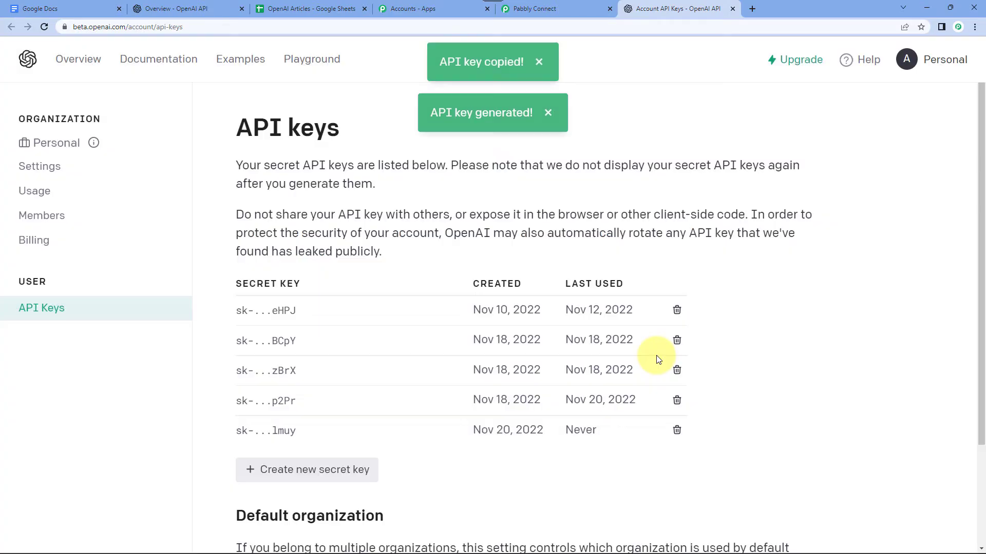
Step: Return to Pabbly Connect, paste the copied API key as the new OpenAI connection's token and save the connection
{"action": "left_click", "coordinate": [565, 13]}
{"action": "left_click", "coordinate": [486, 362]}
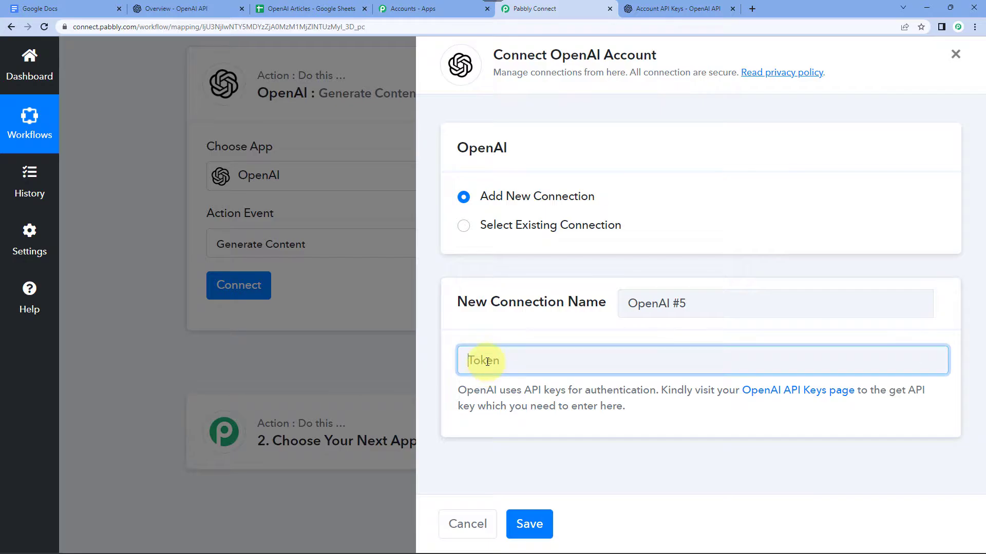
{"action": "key", "text": "ctrl+v"}
{"action": "left_click", "coordinate": [529, 524]}
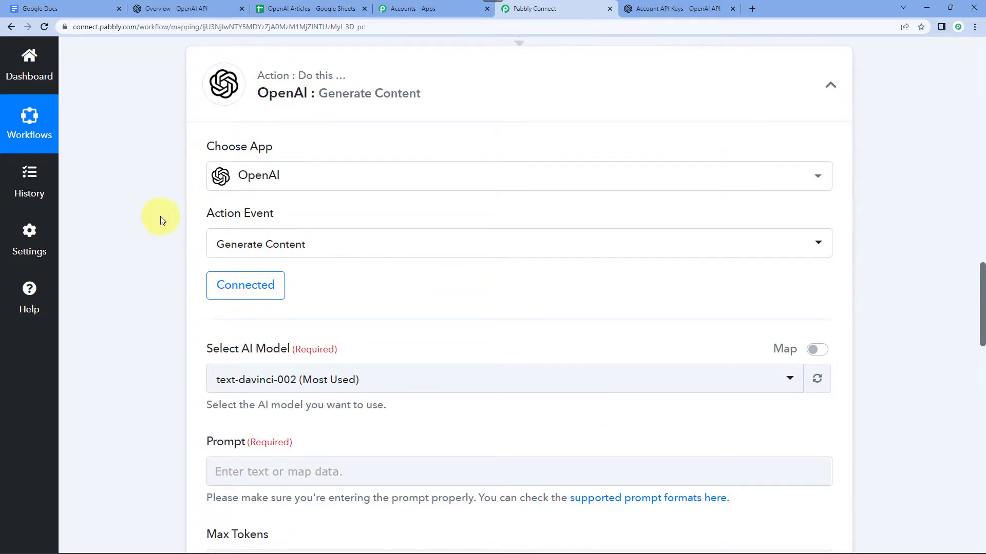
Step: Select text-davinci-002 (Most Used) as the AI model and look through the other available models
{"action": "scroll", "coordinate": [160, 217], "scroll_direction": "down", "scroll_amount": 3}
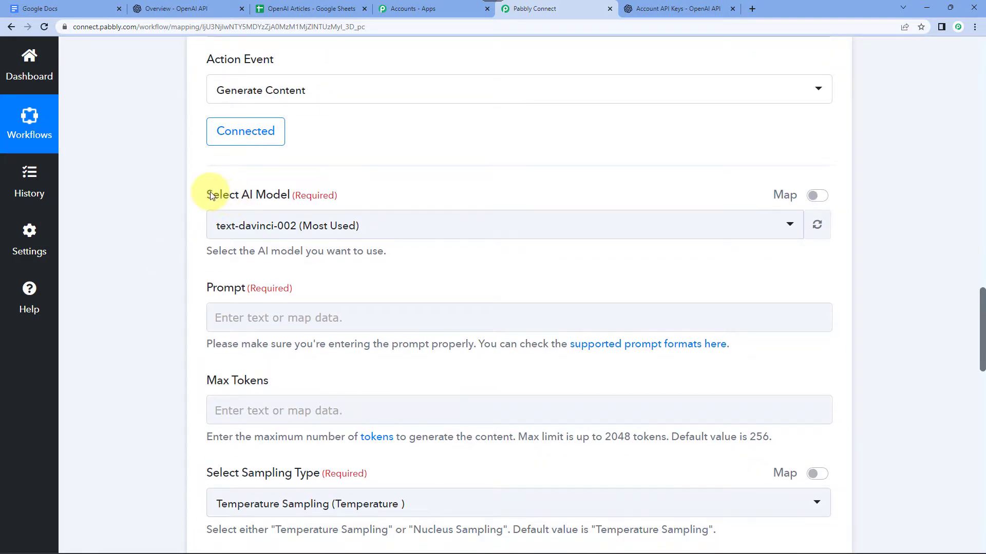
{"action": "left_click", "coordinate": [267, 234]}
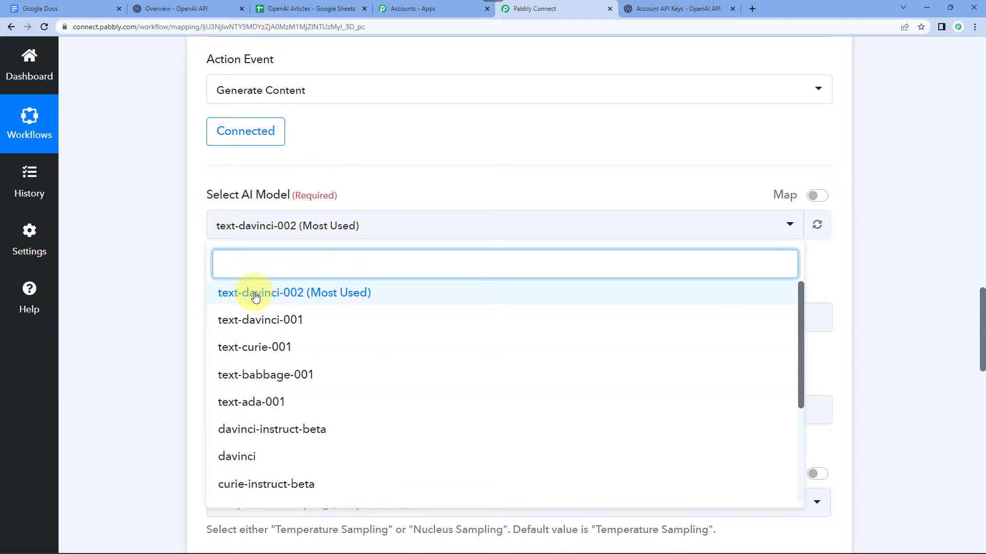
{"action": "left_click", "coordinate": [311, 293]}
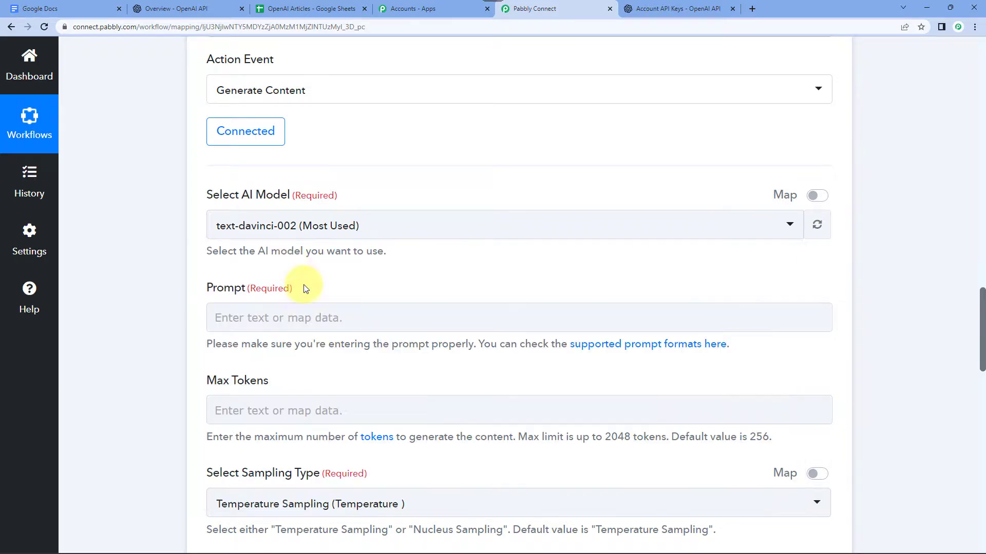
{"action": "left_click", "coordinate": [358, 226]}
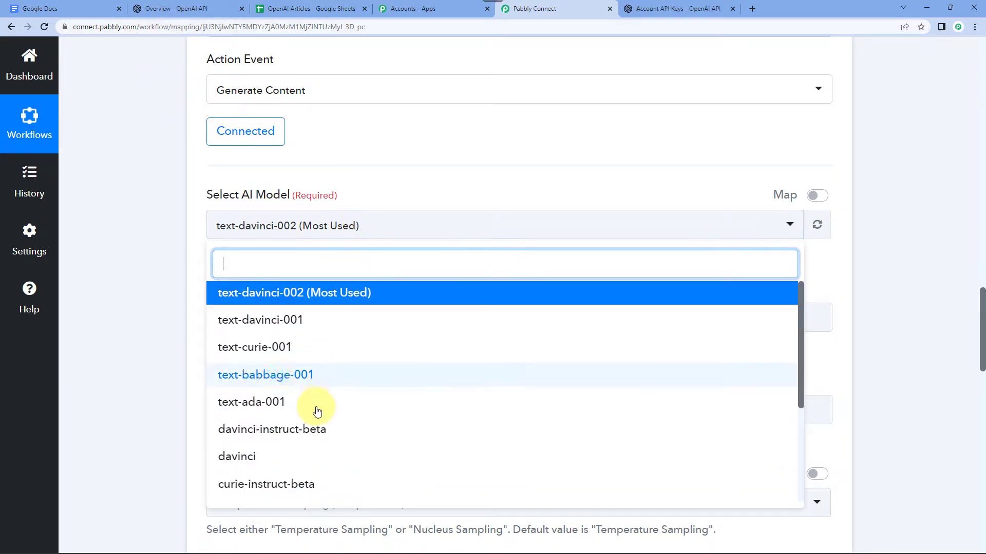
{"action": "left_click", "coordinate": [190, 214]}
{"action": "scroll", "coordinate": [189, 214], "scroll_direction": "down", "scroll_amount": 2}
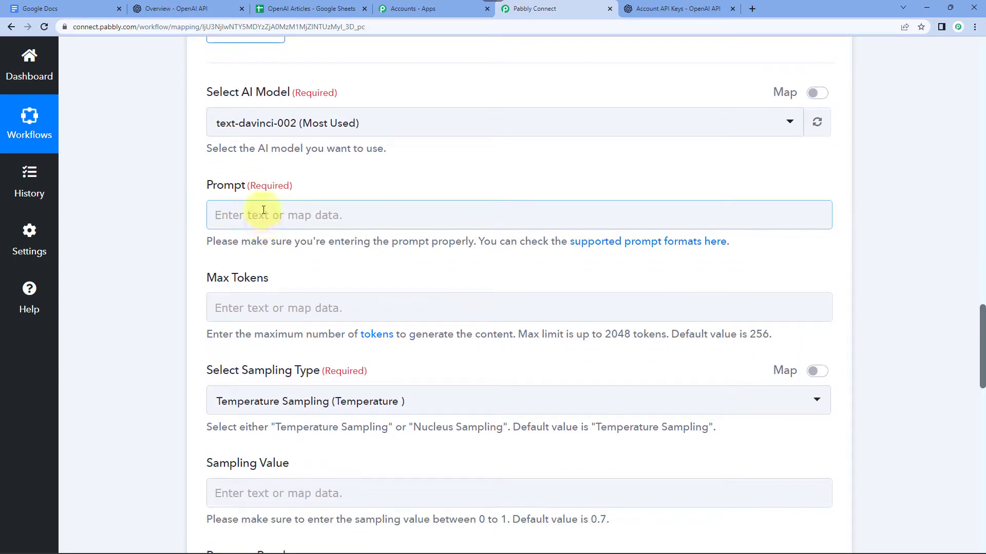
Step: Switch to the OpenAI Playground and begin a prompt with "Write an article on the title:" followed by a separate "Title:" line
{"action": "left_click", "coordinate": [195, 7]}
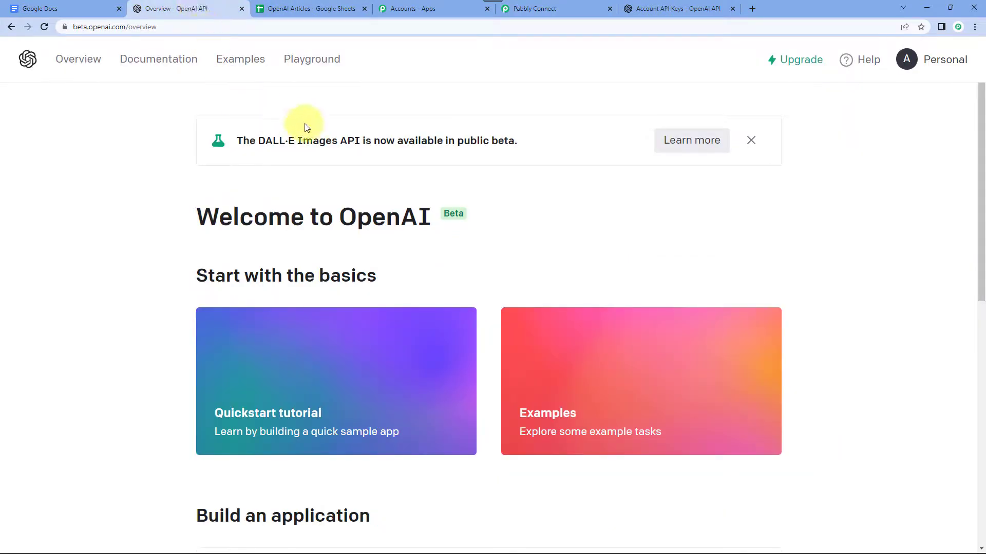
{"action": "left_click", "coordinate": [318, 59]}
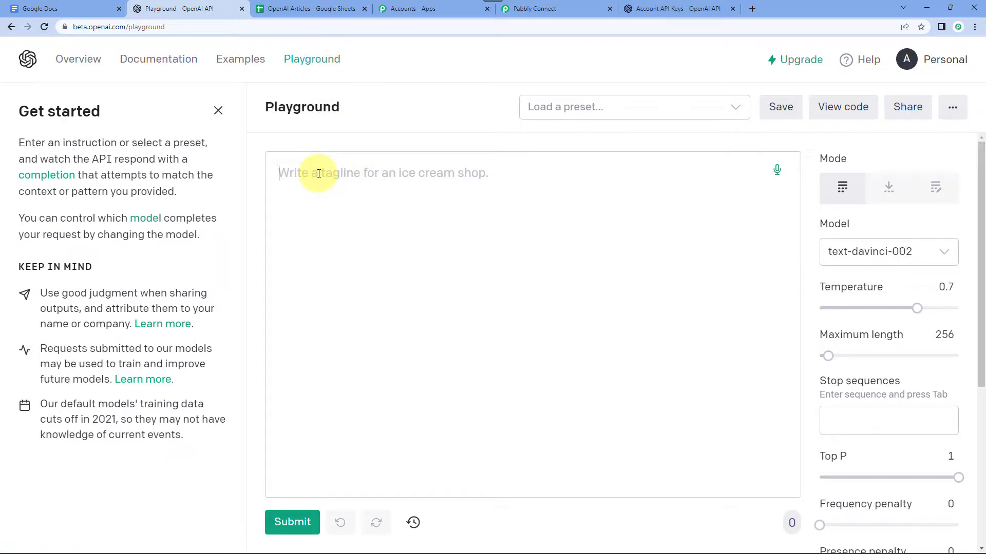
{"action": "type", "text": "Write an article on the title"}
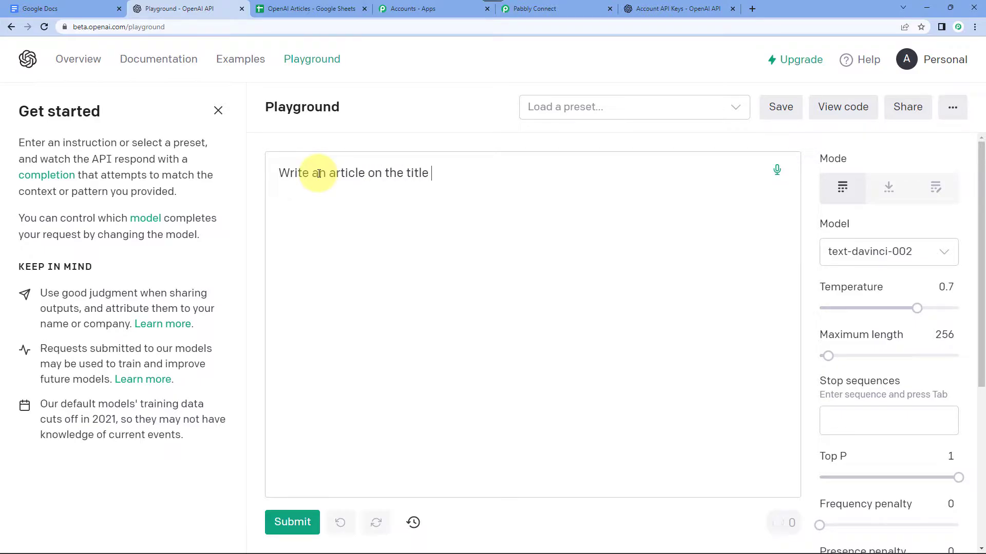
{"action": "key", "text": "Return"}
{"action": "key", "text": "Return"}
{"action": "type", "text": "Title:"}
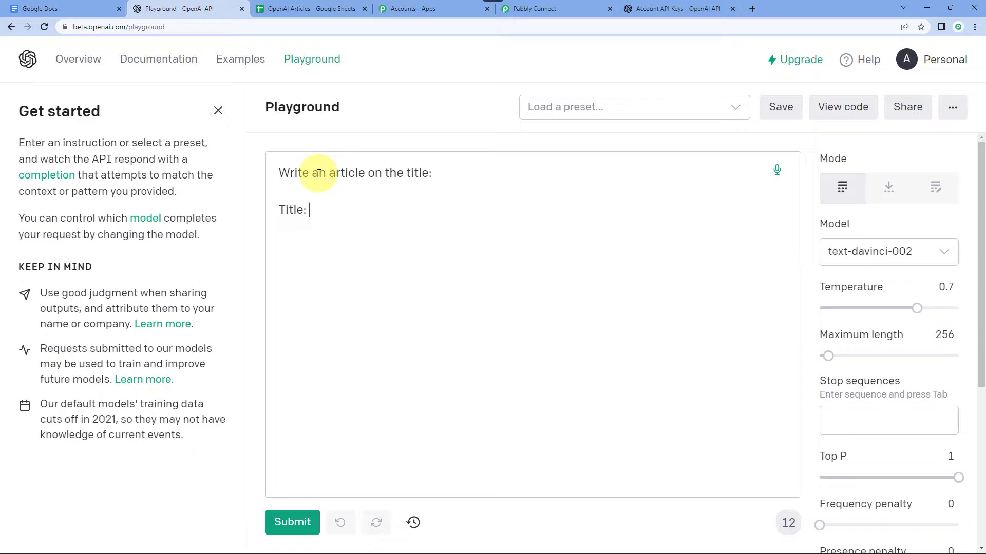
Step: Complete the prompt's title line with "Success is not a game of chance" and submit the prompt
{"action": "type", "text": " succ"}
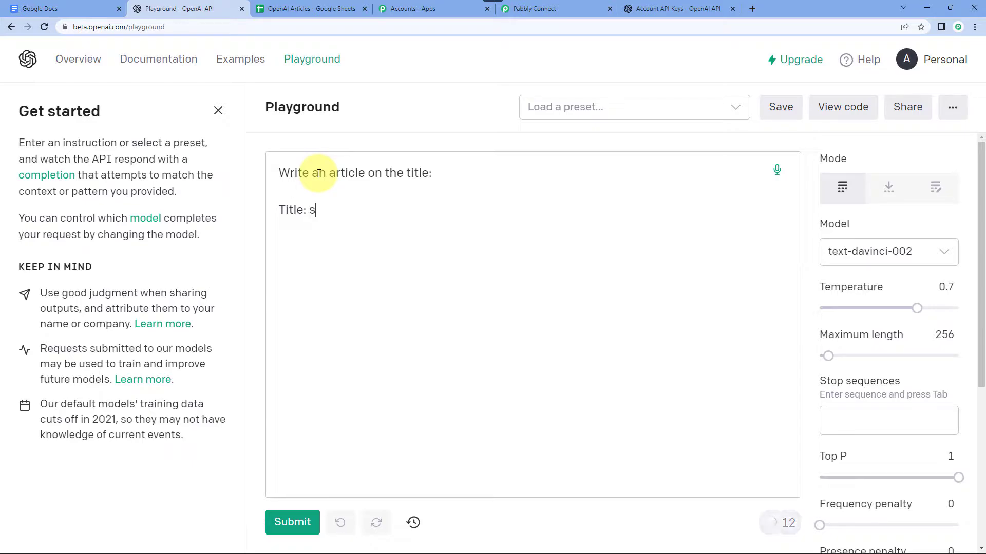
{"action": "key", "text": "BackSpace"}
{"action": "type", "text": "cess is not a gam"}
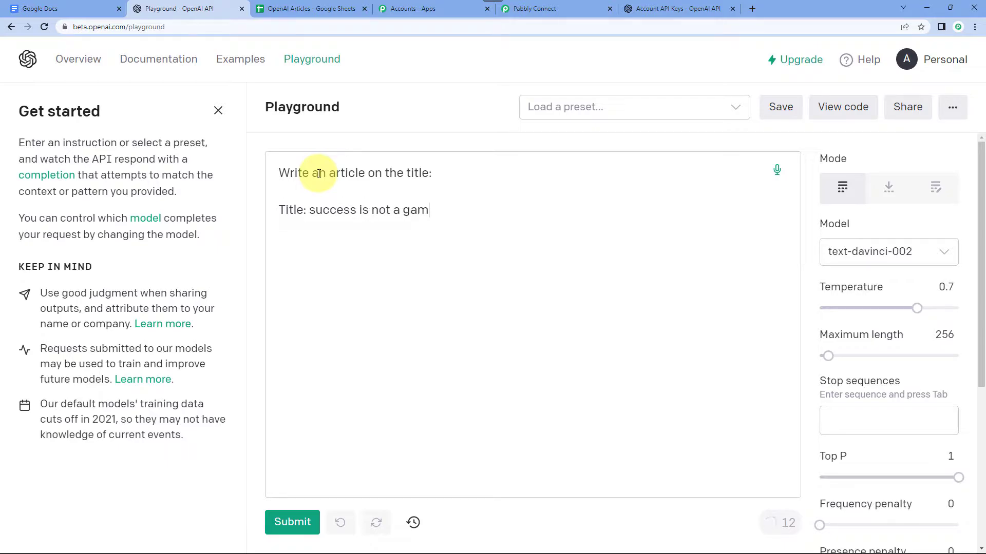
{"action": "type", "text": "e of chance"}
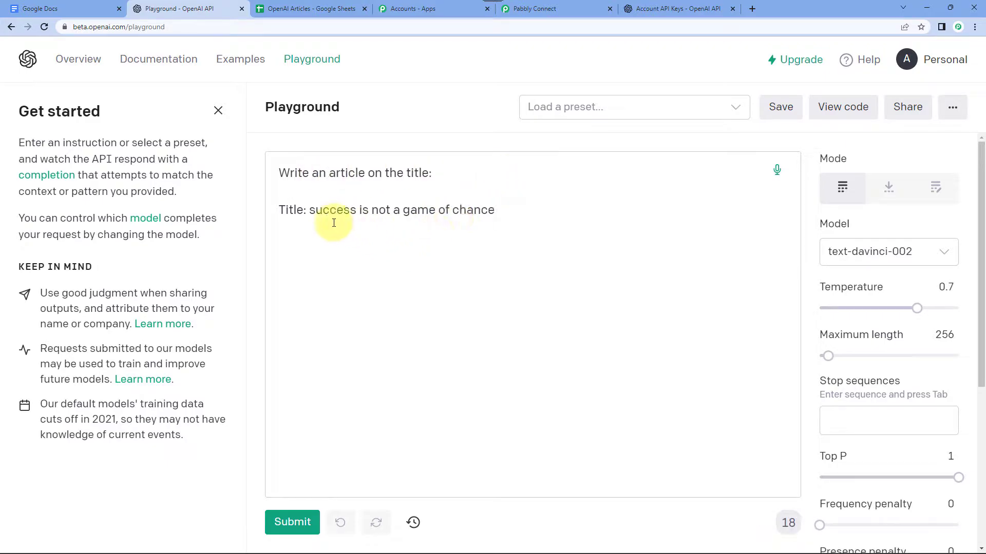
{"action": "left_click", "coordinate": [316, 210]}
{"action": "key", "text": "BackSpace"}
{"action": "type", "text": "S"}
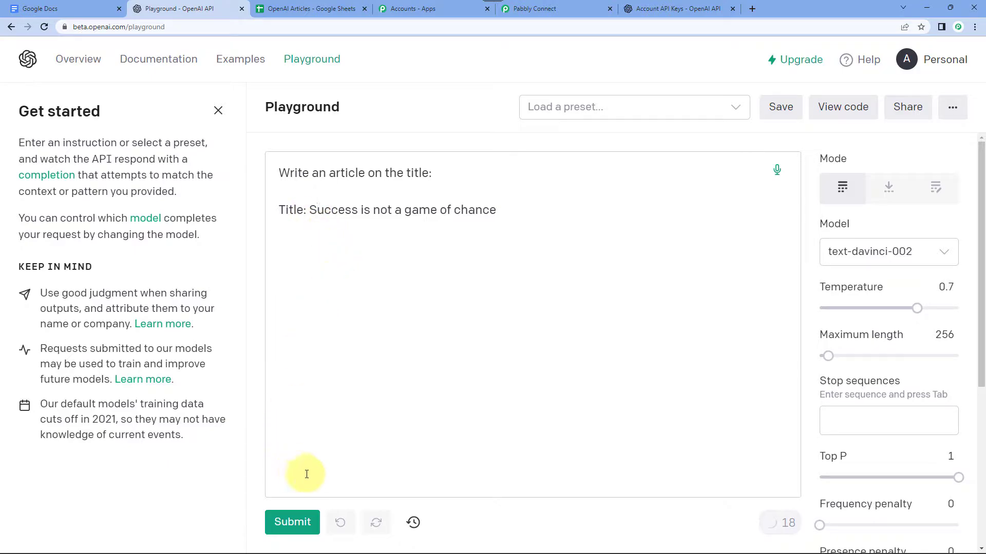
{"action": "left_click", "coordinate": [305, 522]}
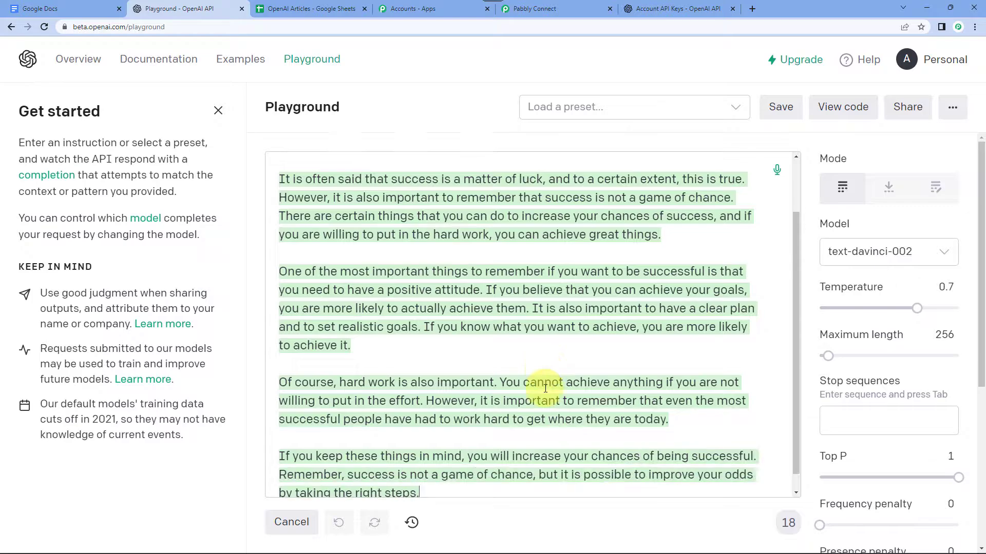
Step: Read through the generated article and compare it with the title and instruction in the prompt
{"action": "scroll", "coordinate": [522, 386], "scroll_direction": "up", "scroll_amount": 2}
{"action": "scroll", "coordinate": [521, 386], "scroll_direction": "down", "scroll_amount": 2}
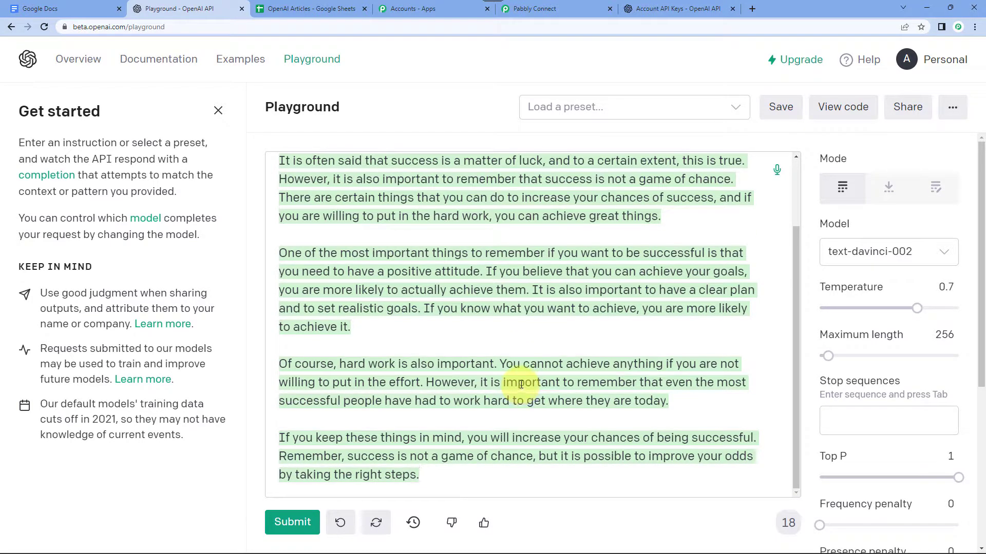
{"action": "scroll", "coordinate": [521, 386], "scroll_direction": "up", "scroll_amount": 2}
{"action": "double_click", "coordinate": [341, 212]}
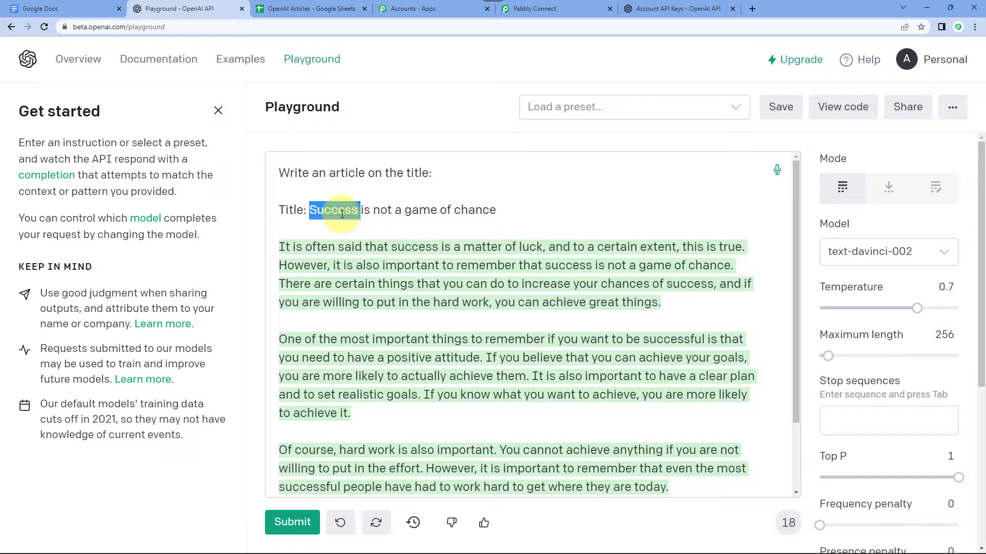
{"action": "left_click_drag", "start_coordinate": [341, 213], "coordinate": [490, 211]}
{"action": "scroll", "coordinate": [354, 259], "scroll_direction": "down", "scroll_amount": 2}
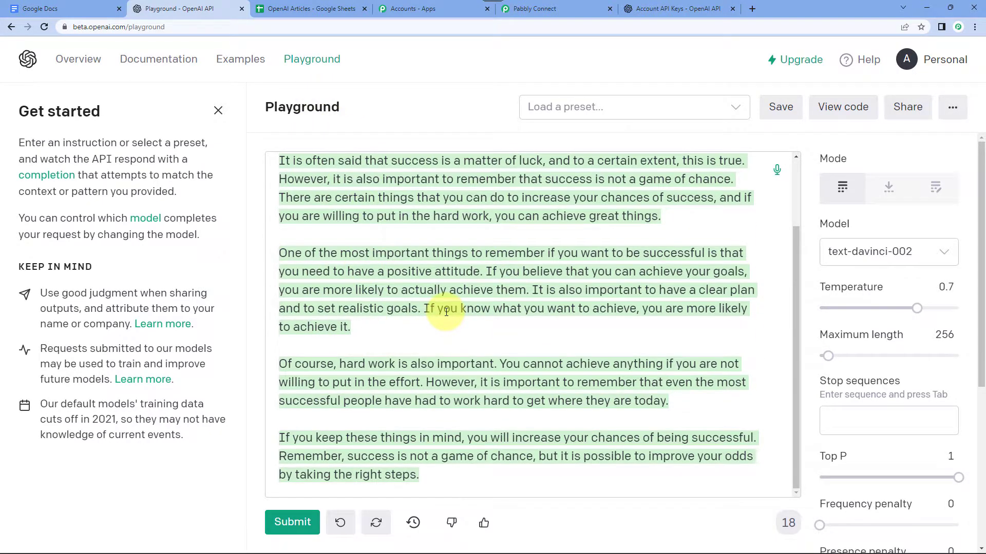
{"action": "scroll", "coordinate": [446, 311], "scroll_direction": "up", "scroll_amount": 2}
{"action": "left_click", "coordinate": [279, 191]}
{"action": "left_click_drag", "start_coordinate": [497, 211], "coordinate": [264, 172]}
{"action": "left_click", "coordinate": [336, 175]}
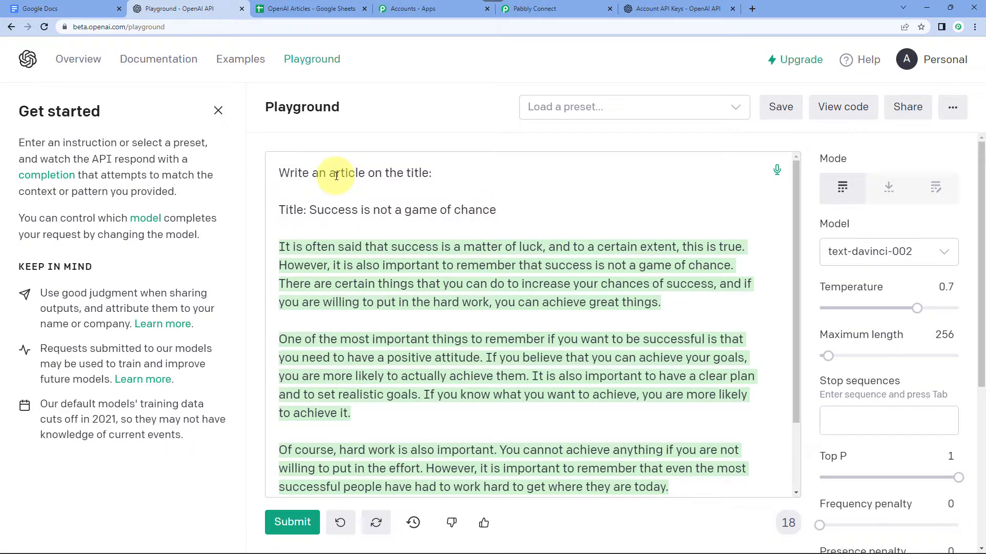
Step: View the Playground code, highlight its prompt line to check the supported format, and close the code dialog
{"action": "left_click", "coordinate": [842, 106]}
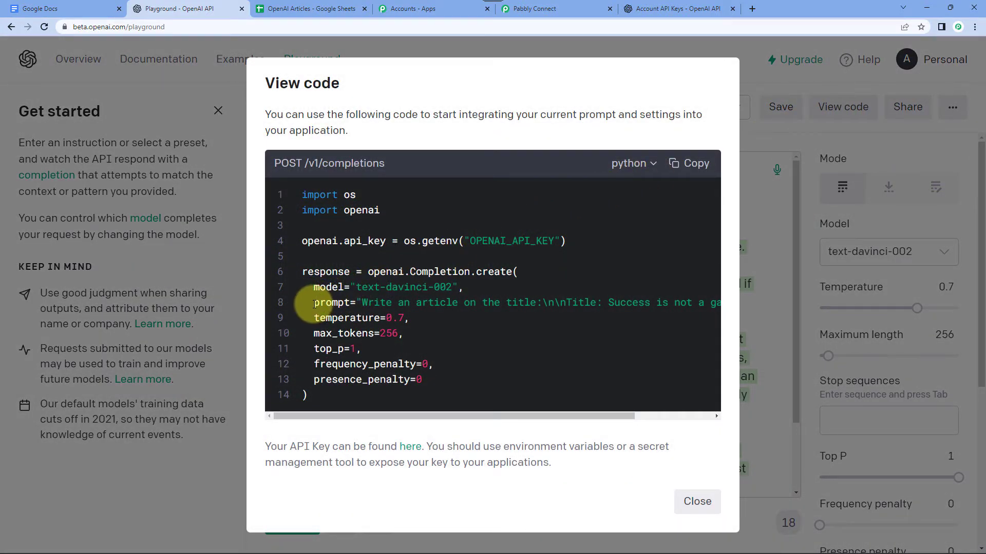
{"action": "left_click_drag", "start_coordinate": [314, 303], "coordinate": [732, 301]}
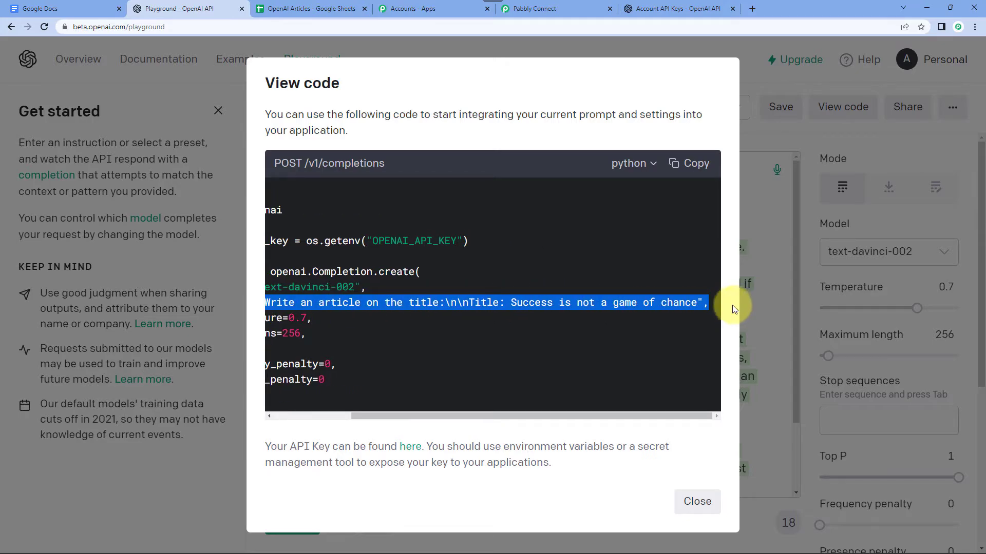
{"action": "left_click", "coordinate": [659, 299]}
{"action": "left_click", "coordinate": [790, 78]}
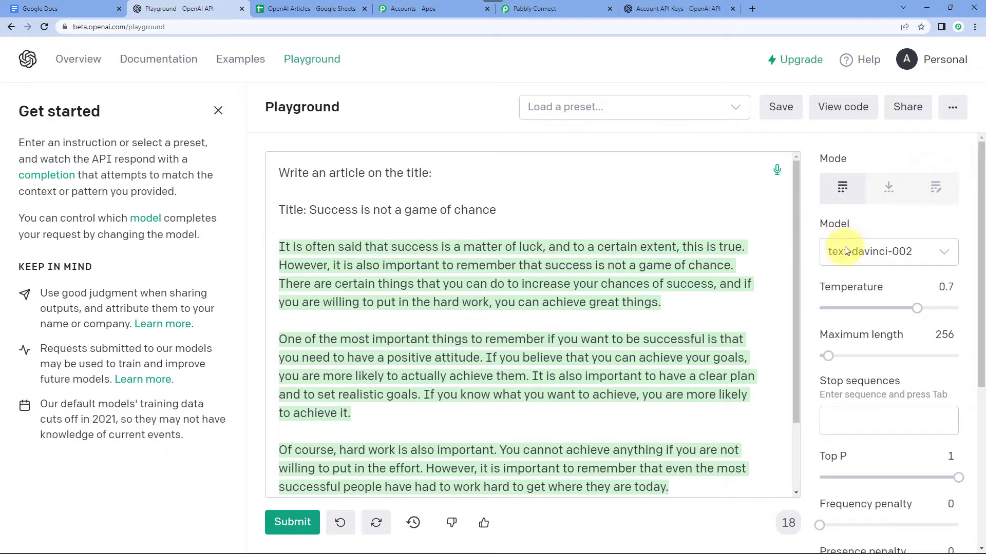
Step: Examine the explanations of the Playground's temperature, maximum length and stop sequences settings
{"action": "scroll", "coordinate": [873, 186], "scroll_direction": "down", "scroll_amount": 2}
{"action": "mouse_move", "coordinate": [865, 187]}
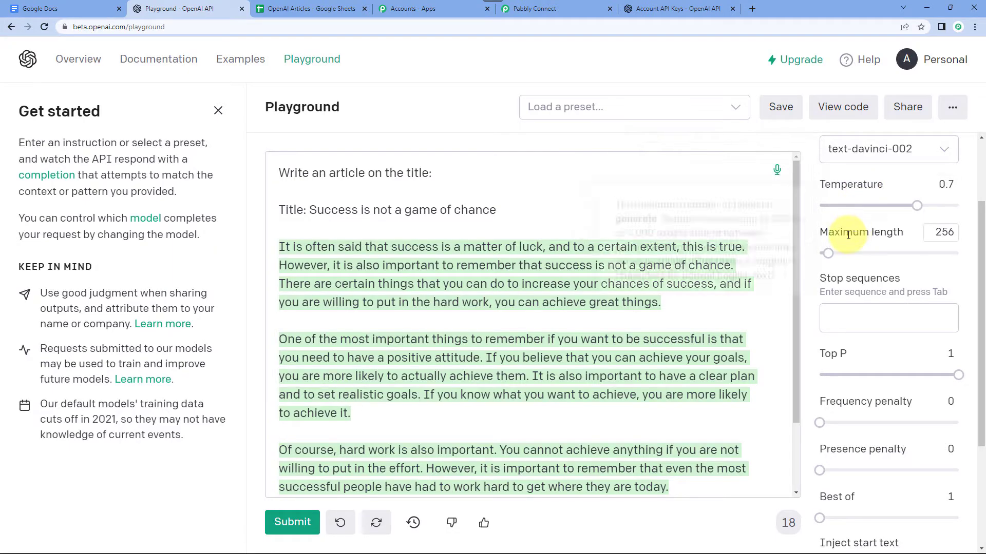
{"action": "mouse_move", "coordinate": [848, 235]}
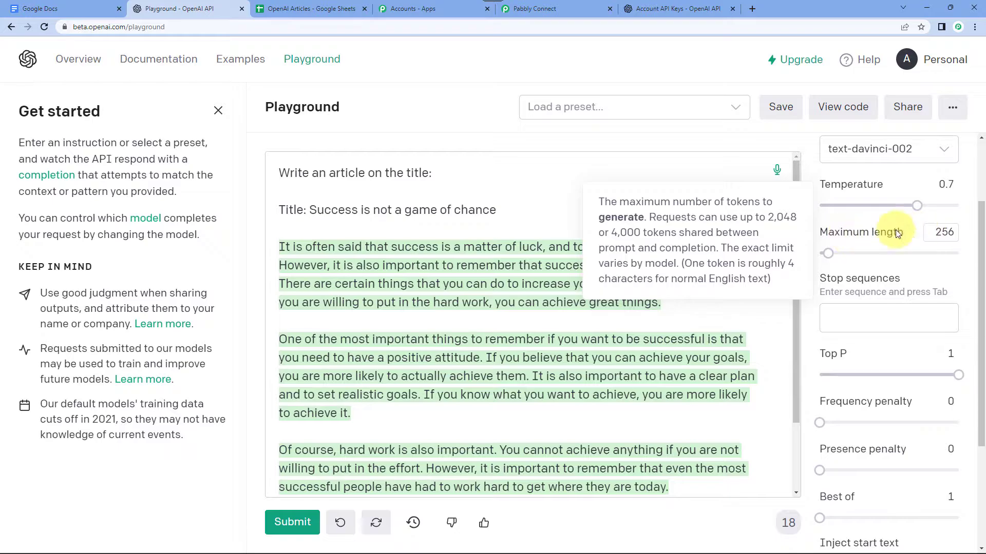
{"action": "mouse_move", "coordinate": [853, 290]}
{"action": "scroll", "coordinate": [853, 290], "scroll_direction": "down", "scroll_amount": 1}
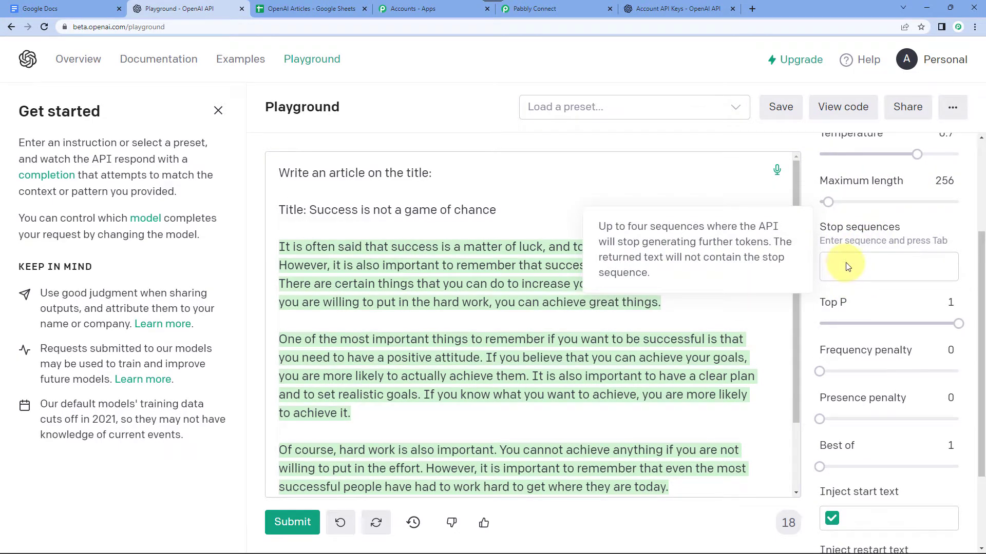
Step: Try entering // and ## as stop sequences in the Playground settings
{"action": "left_click", "coordinate": [859, 269]}
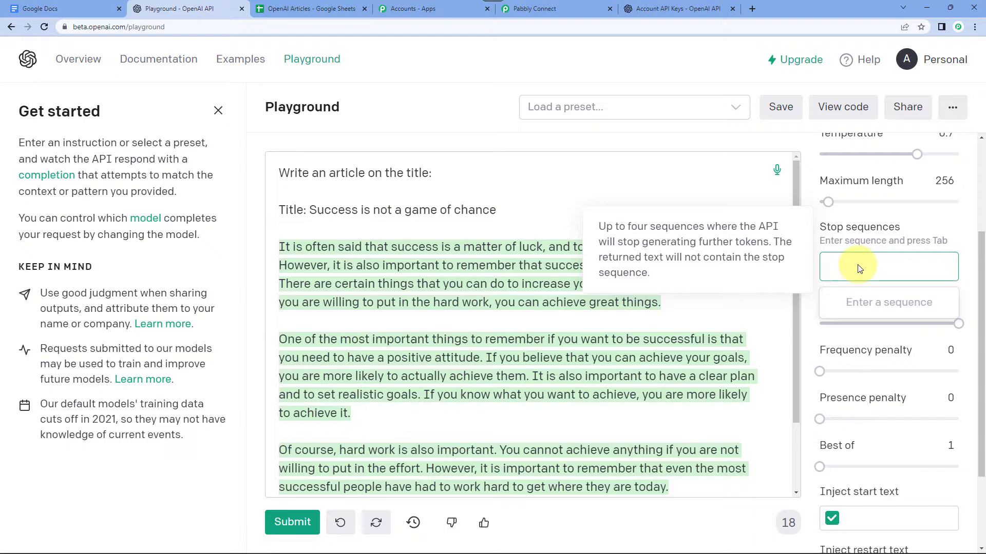
{"action": "type", "text": "//"}
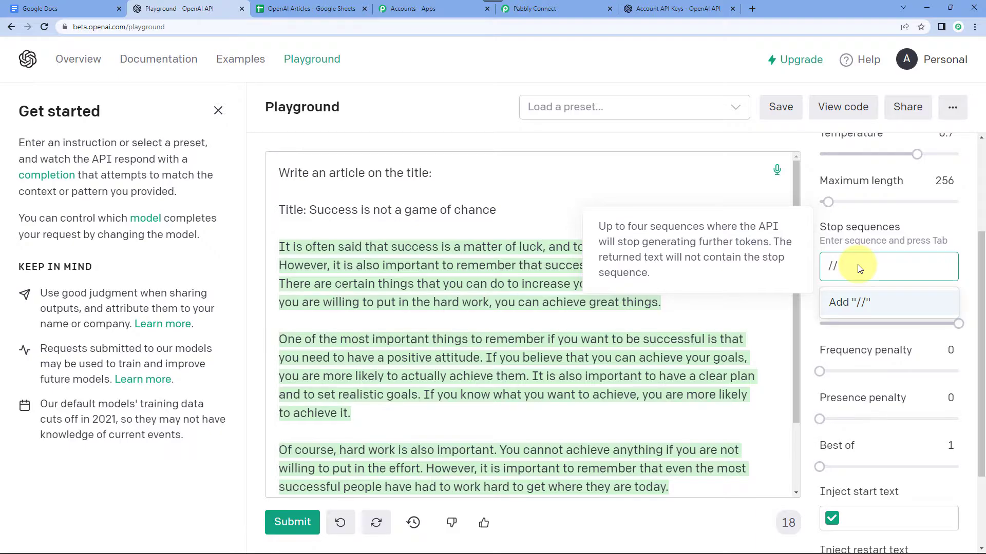
{"action": "type", "text": "##"}
{"action": "left_click", "coordinate": [813, 270]}
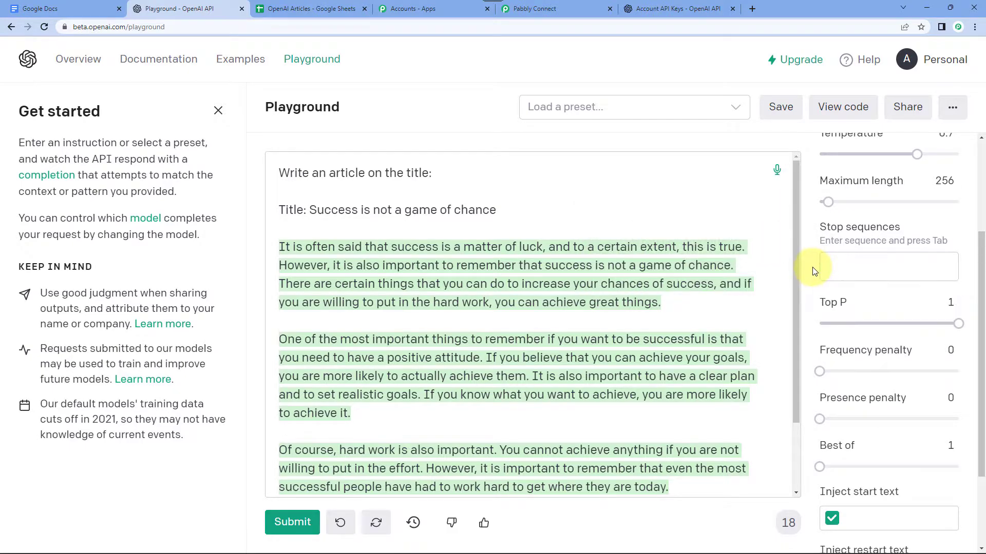
Step: Examine the explanations of the Playground's Top P, penalty, Best of and Inject start text settings
{"action": "scroll", "coordinate": [813, 269], "scroll_direction": "down", "scroll_amount": 1}
{"action": "mouse_move", "coordinate": [867, 257]}
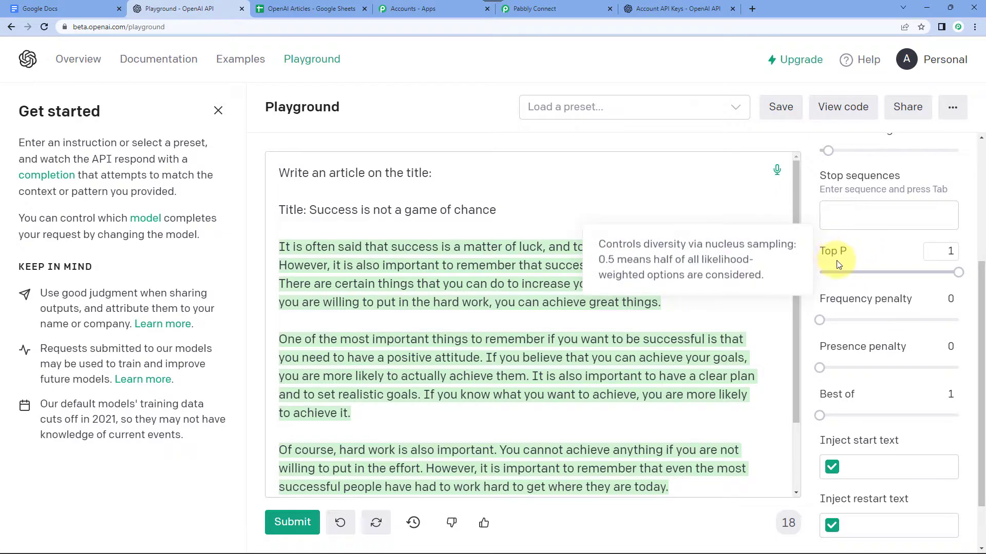
{"action": "scroll", "coordinate": [838, 264], "scroll_direction": "down", "scroll_amount": 1}
{"action": "mouse_move", "coordinate": [893, 241]}
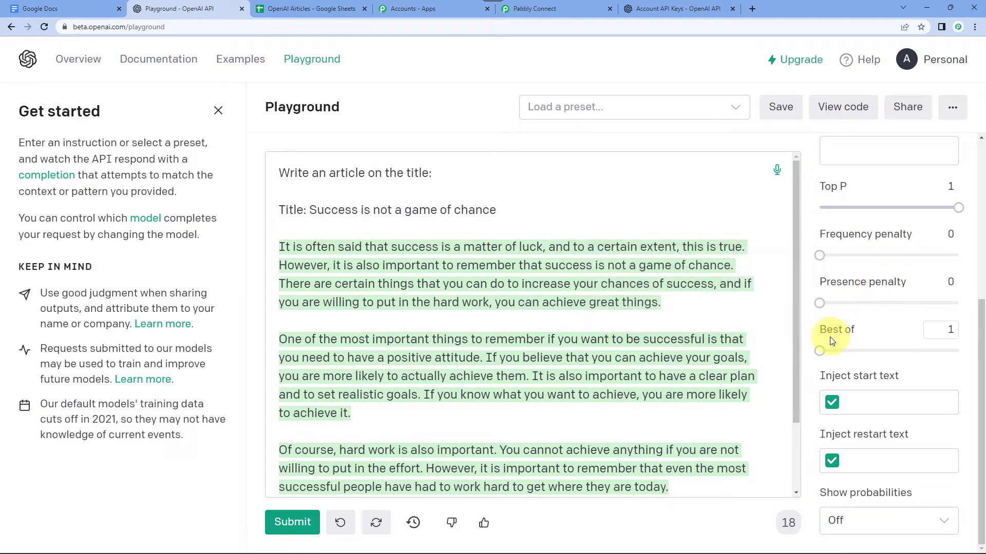
{"action": "mouse_move", "coordinate": [839, 327]}
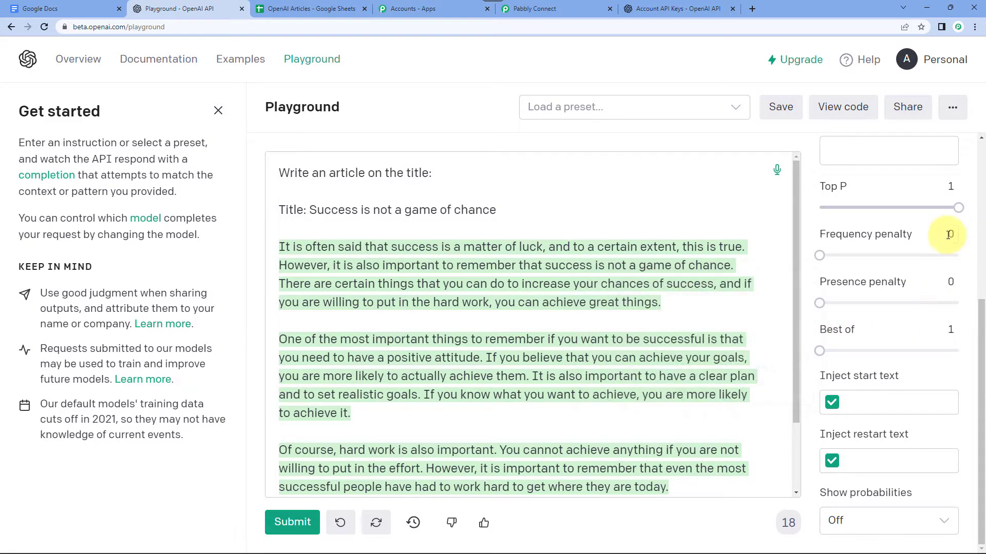
{"action": "mouse_move", "coordinate": [945, 288]}
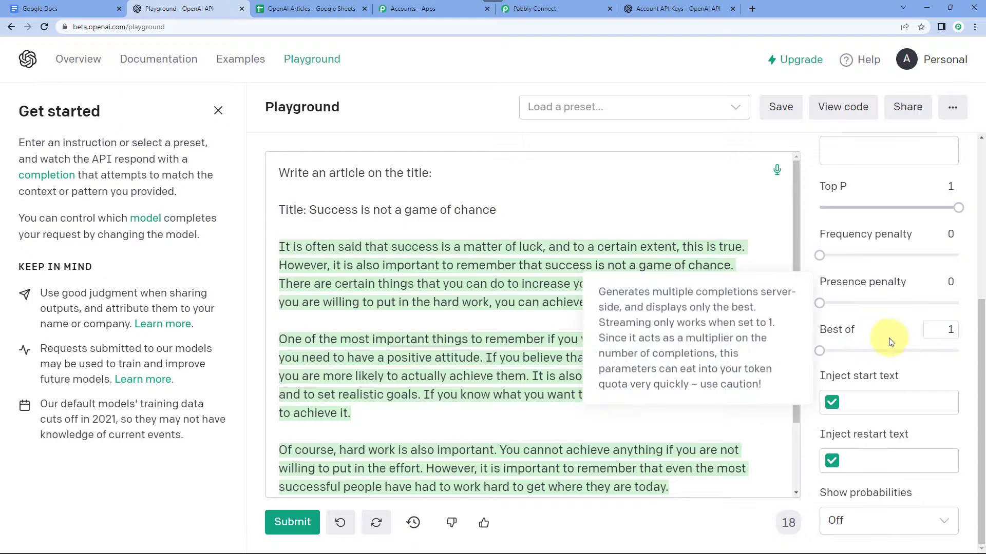
{"action": "left_click", "coordinate": [949, 331]}
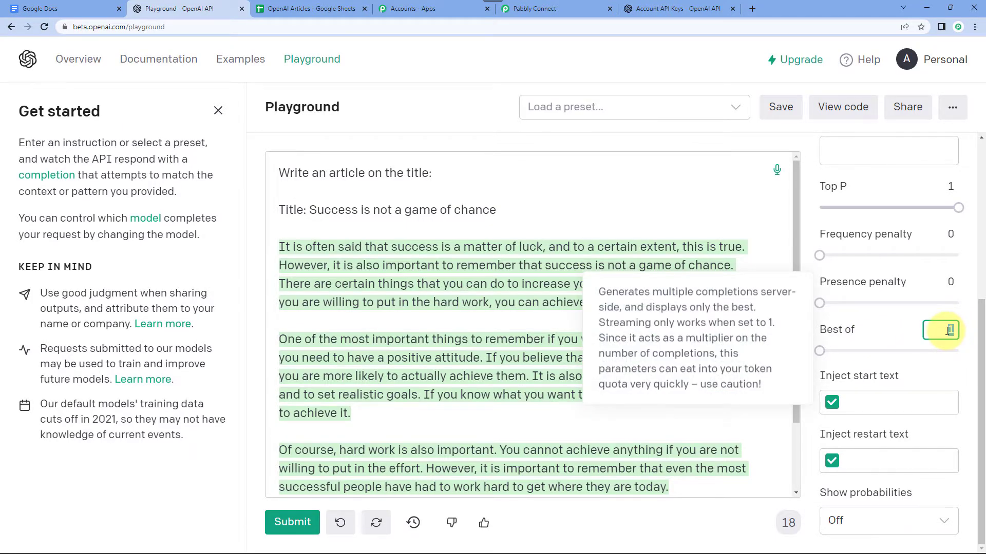
{"action": "left_click", "coordinate": [947, 331]}
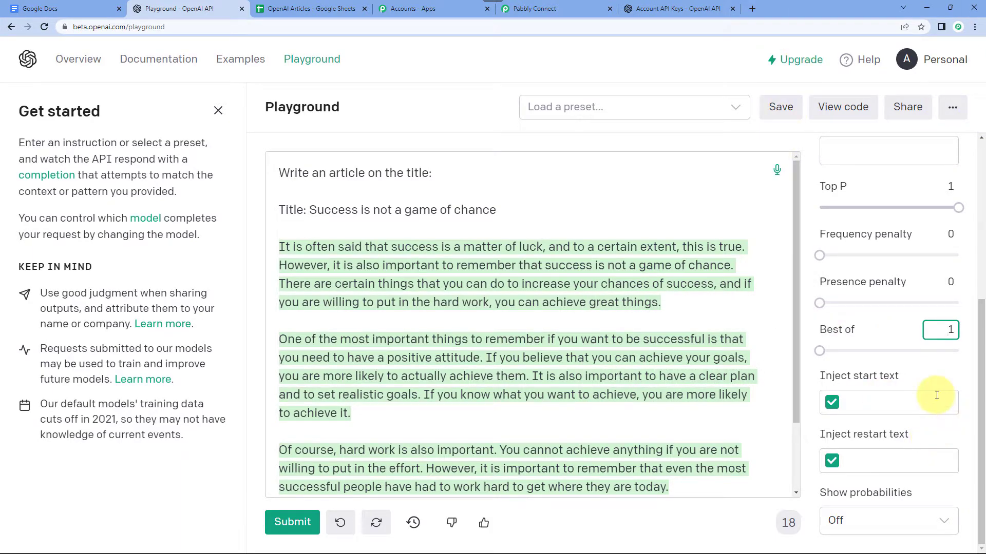
{"action": "mouse_move", "coordinate": [937, 395]}
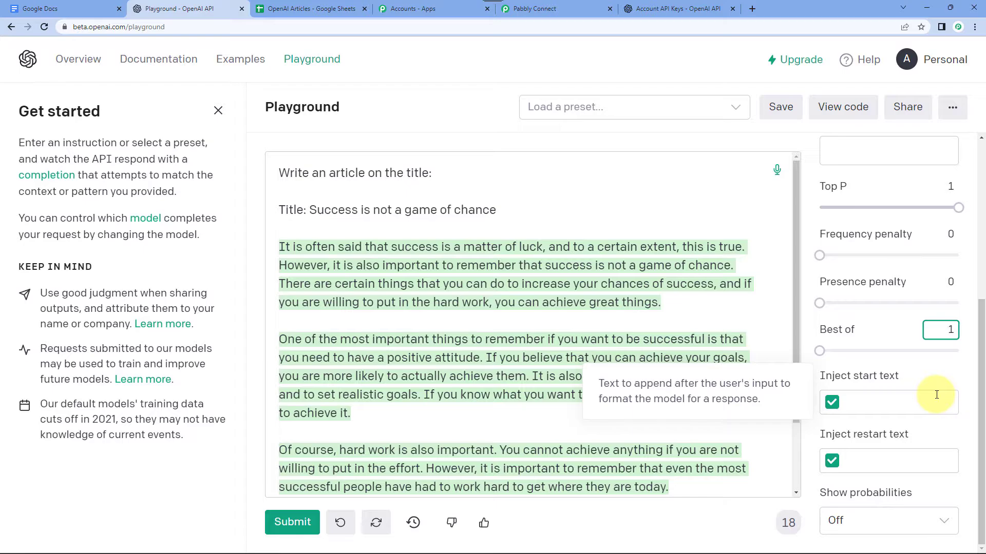
Step: Switch to Pabbly Connect and enter the OpenAI prompt text "Write an article on the title:" followed by a "Title:" line
{"action": "left_click", "coordinate": [545, 7]}
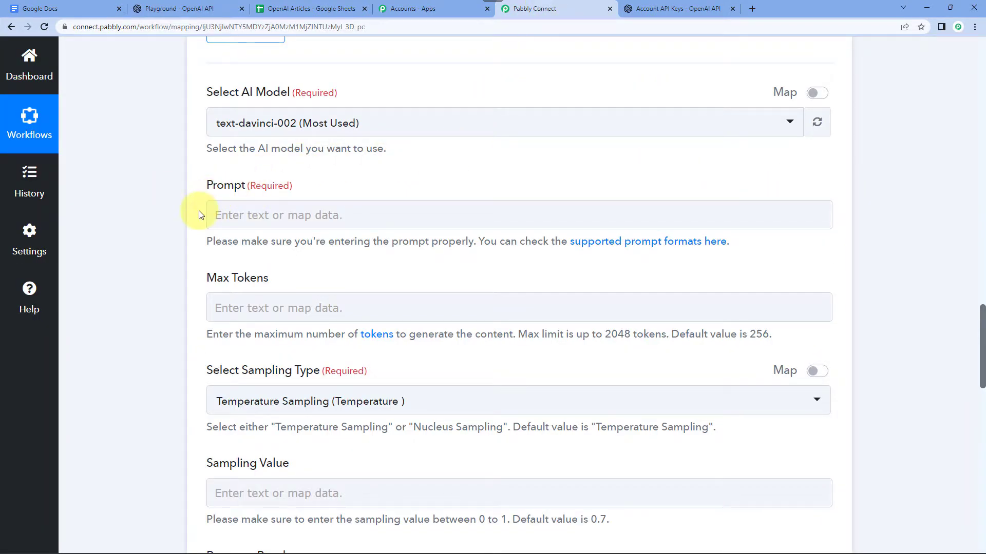
{"action": "left_click", "coordinate": [221, 215]}
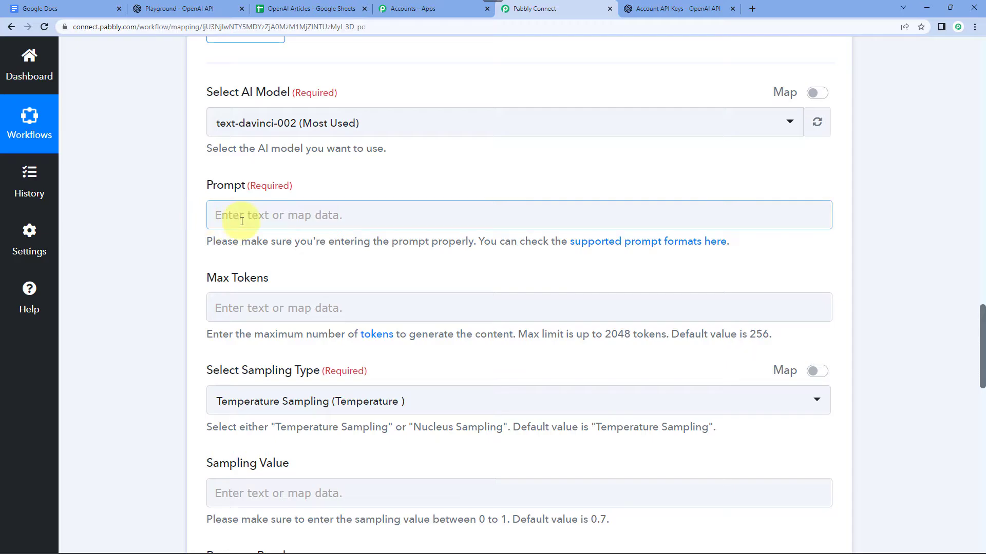
{"action": "left_click", "coordinate": [273, 218]}
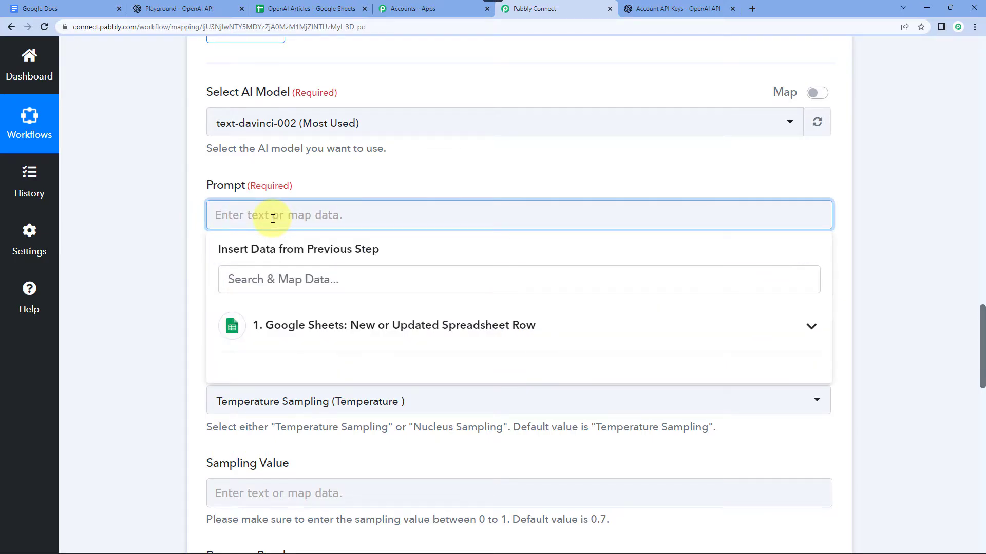
{"action": "type", "text": "Write "}
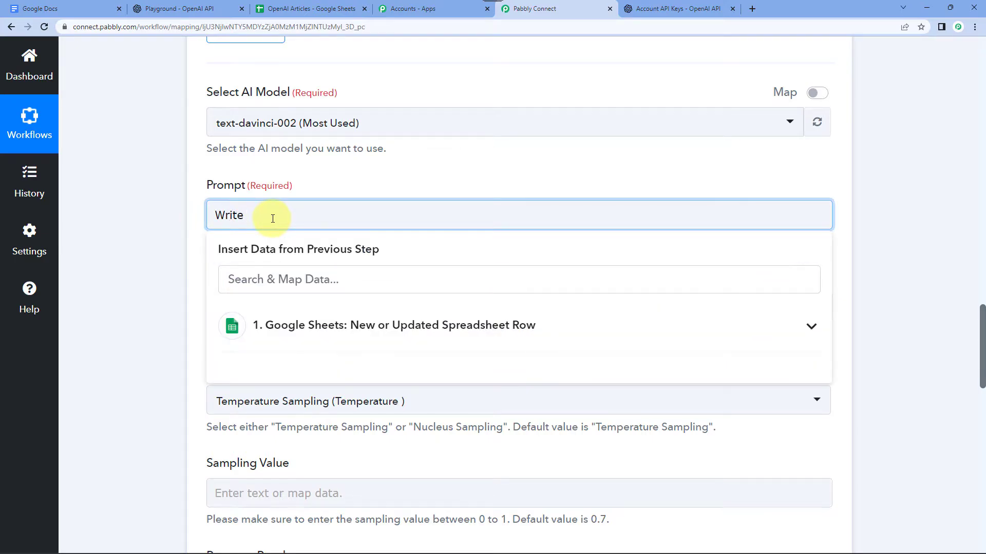
{"action": "type", "text": "an article on the title:"}
{"action": "key", "text": "Return"}
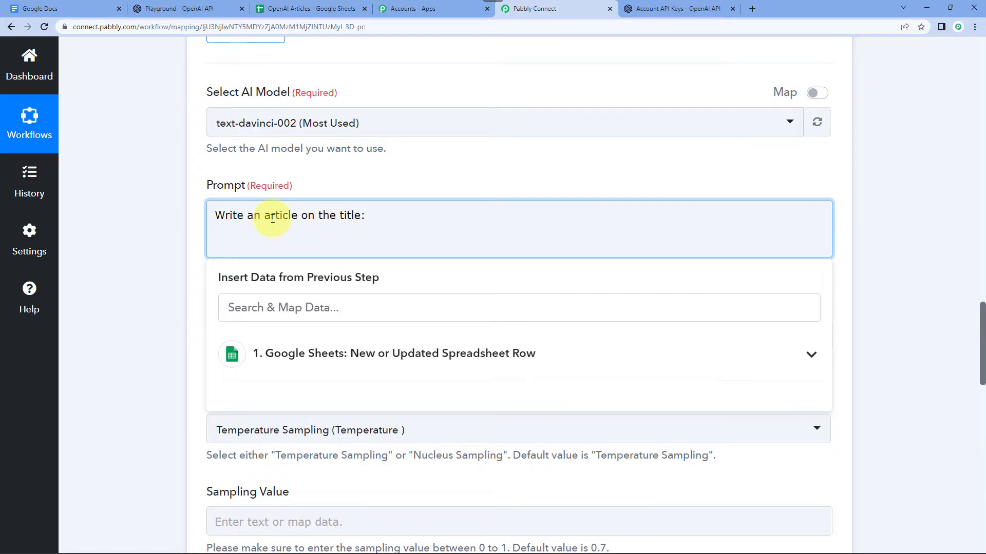
{"action": "type", "text": "Title:"}
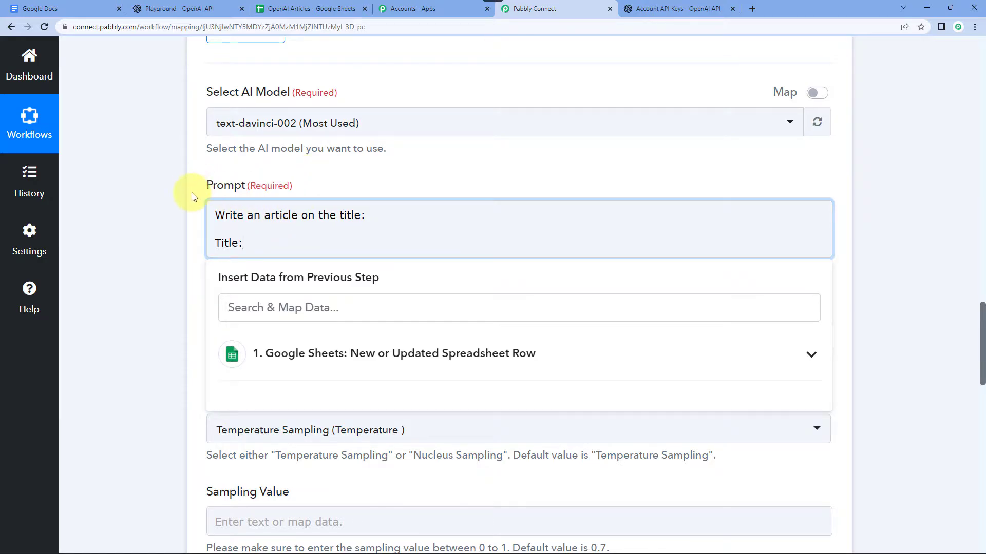
Step: Check the article title in the Google Sheets trigger response against the OpenAI Articles spreadsheet, and return to the workflow
{"action": "scroll", "coordinate": [193, 197], "scroll_direction": "up", "scroll_amount": 10}
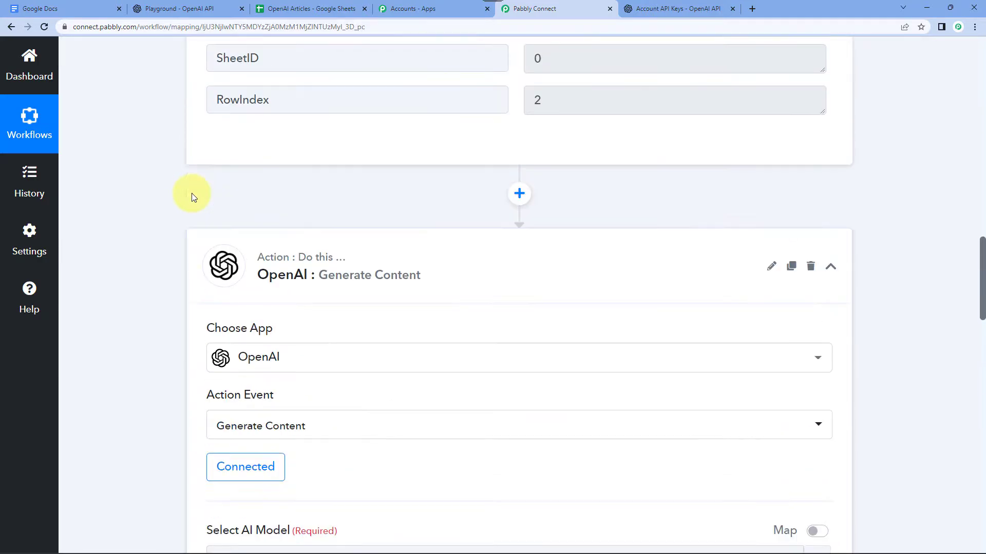
{"action": "scroll", "coordinate": [737, 99], "scroll_direction": "up", "scroll_amount": 4}
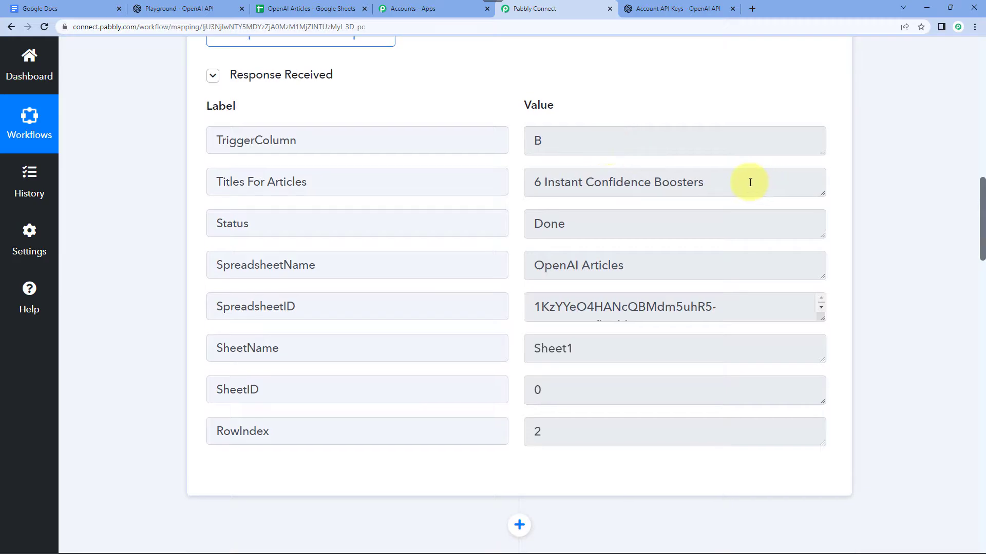
{"action": "left_click_drag", "start_coordinate": [748, 180], "coordinate": [522, 176]}
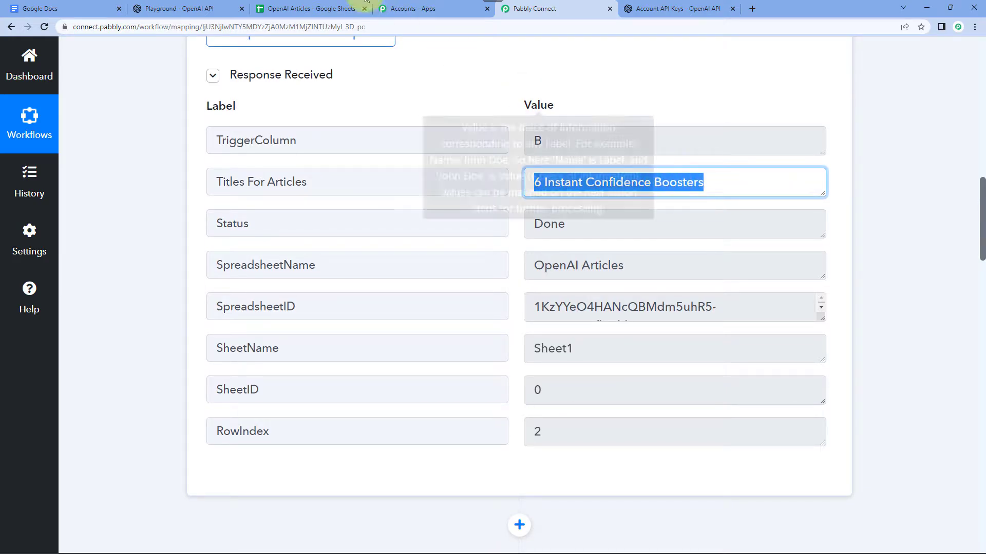
{"action": "left_click", "coordinate": [311, 9]}
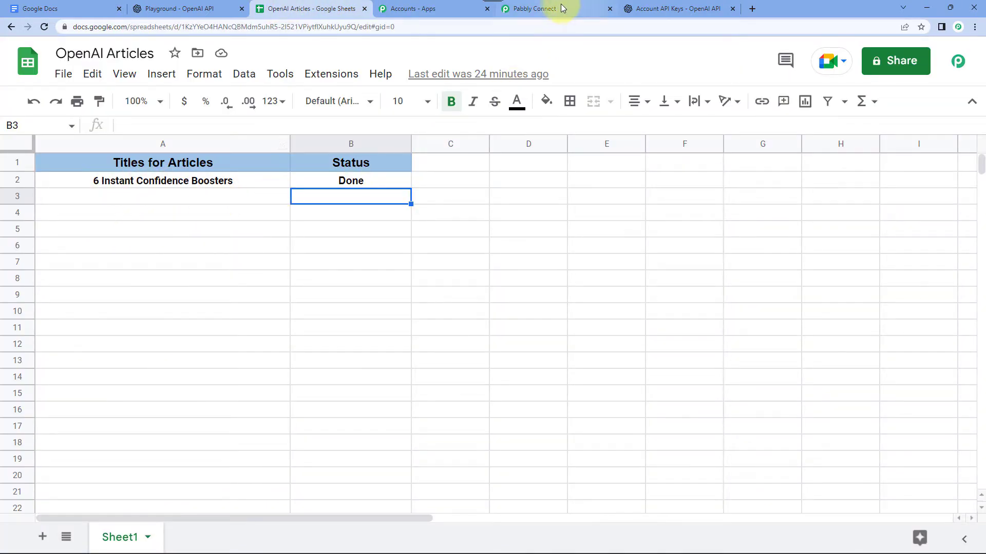
{"action": "left_click", "coordinate": [561, 8]}
Step: Map the Titles For Articles value from the Google Sheets step after "Title:" in the OpenAI prompt
{"action": "scroll", "coordinate": [154, 308], "scroll_direction": "down", "scroll_amount": 12}
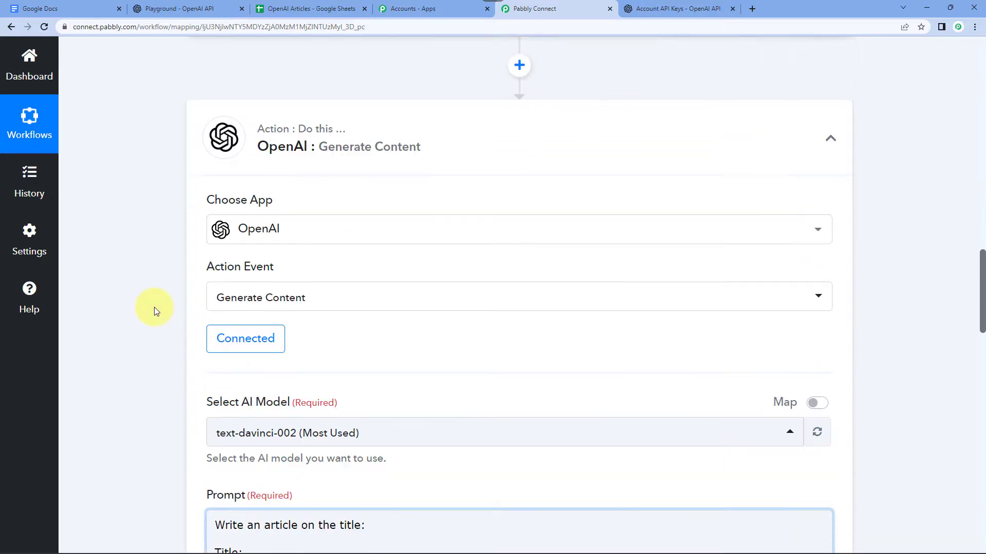
{"action": "scroll", "coordinate": [154, 307], "scroll_direction": "down", "scroll_amount": 2}
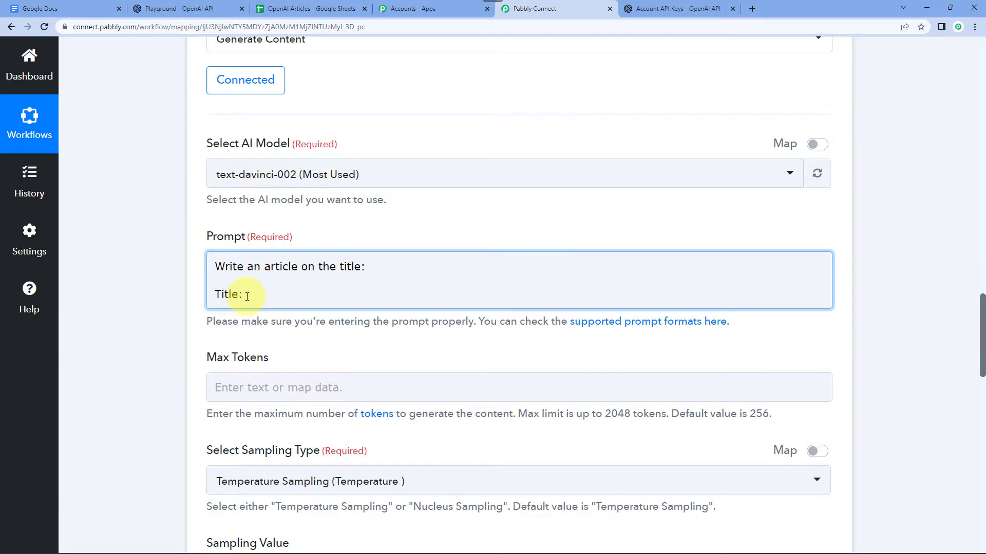
{"action": "left_click", "coordinate": [247, 296]}
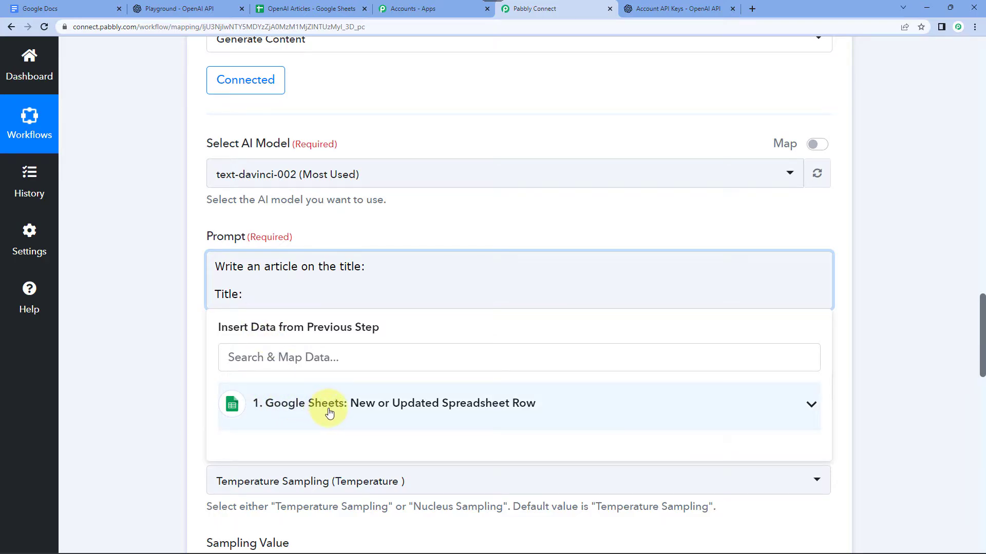
{"action": "left_click", "coordinate": [306, 411]}
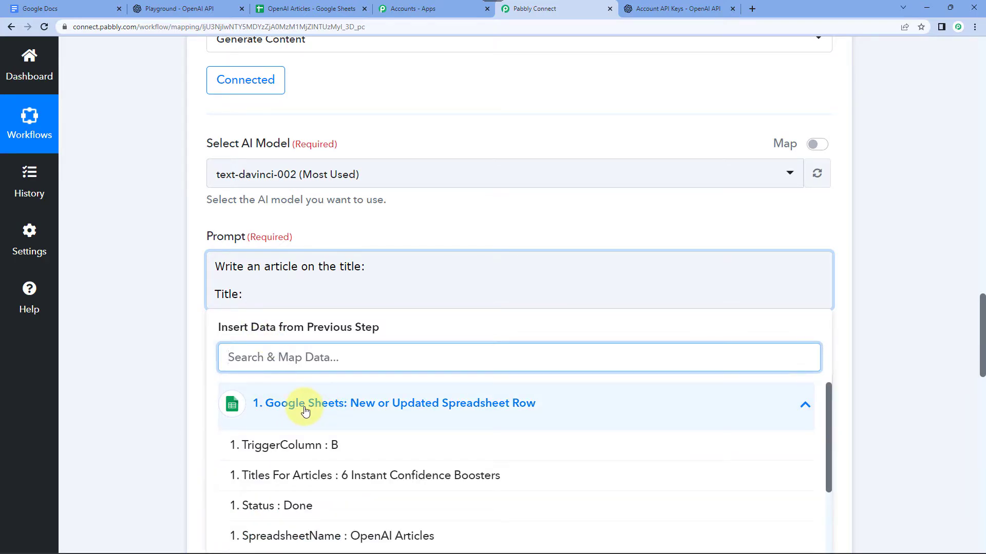
{"action": "scroll", "coordinate": [180, 403], "scroll_direction": "down", "scroll_amount": 2}
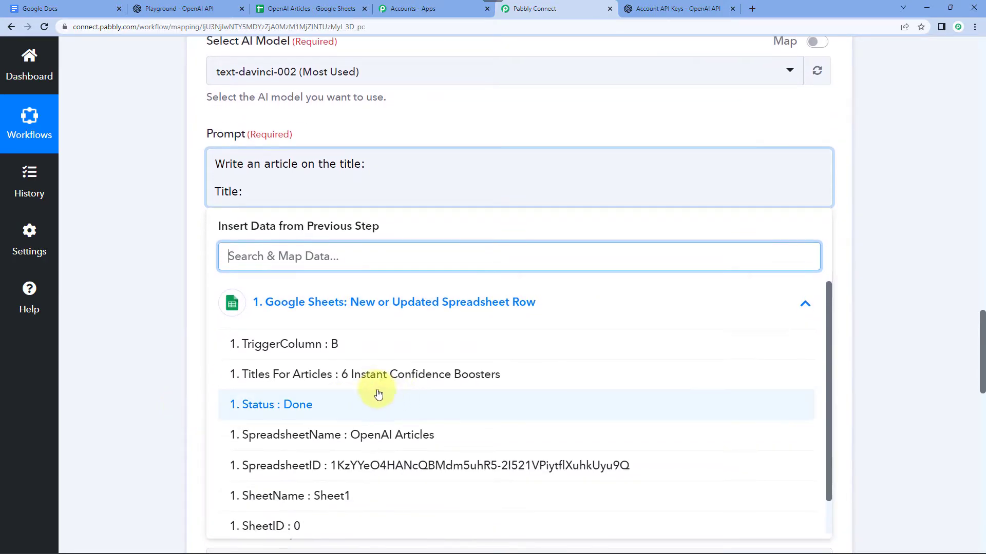
{"action": "left_click", "coordinate": [423, 378]}
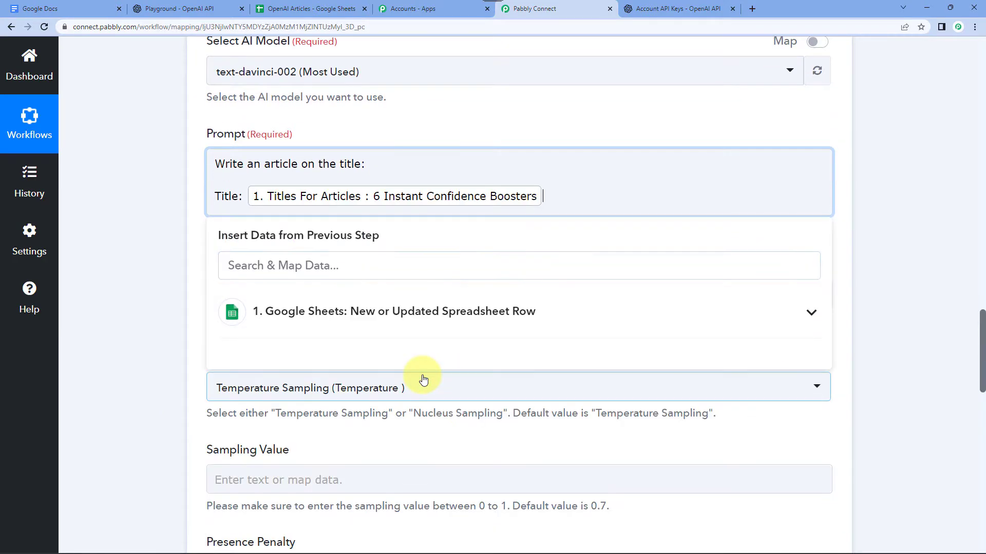
{"action": "left_click", "coordinate": [165, 230]}
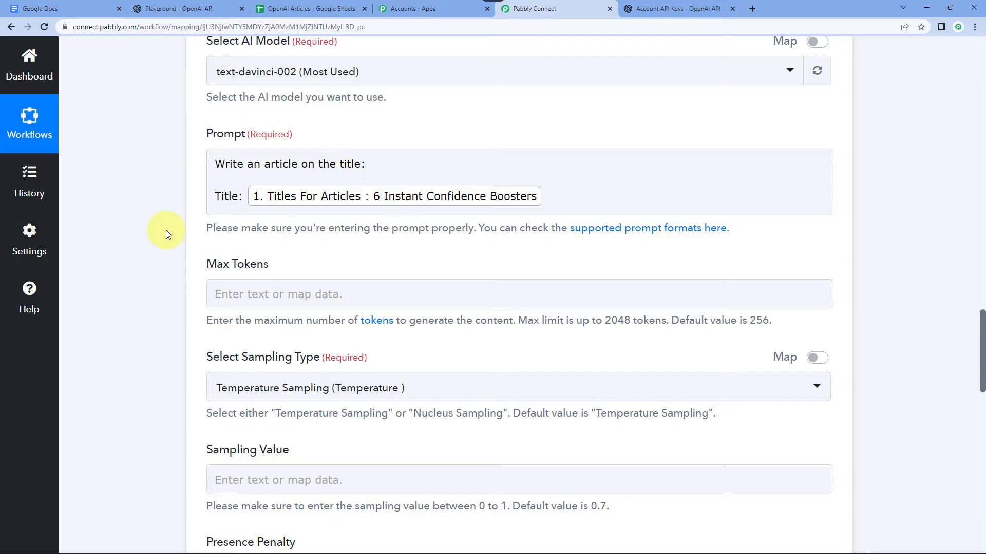
Step: Look at the empty cell A3 for the next title in the OpenAI Articles spreadsheet and return to Pabbly Connect
{"action": "left_click", "coordinate": [290, 9]}
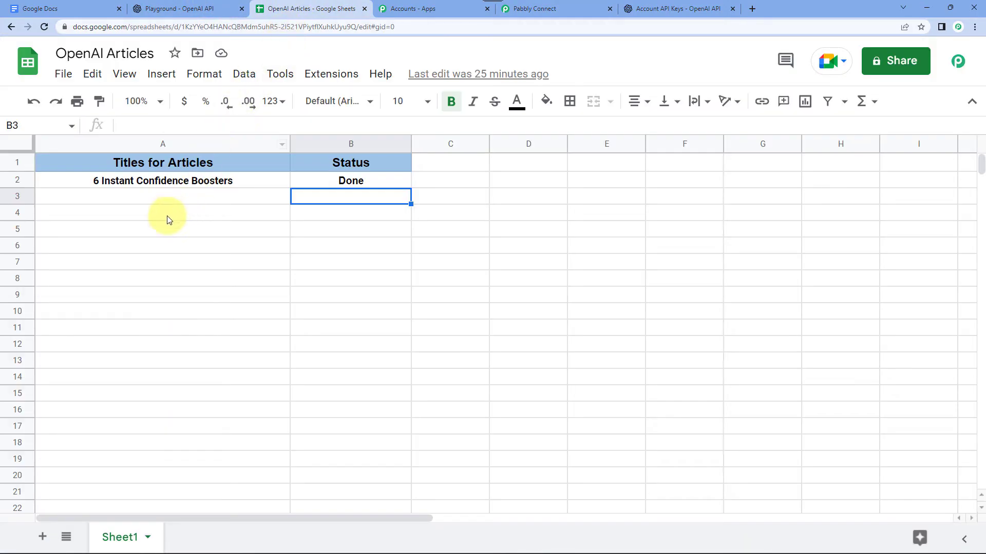
{"action": "left_click", "coordinate": [145, 196]}
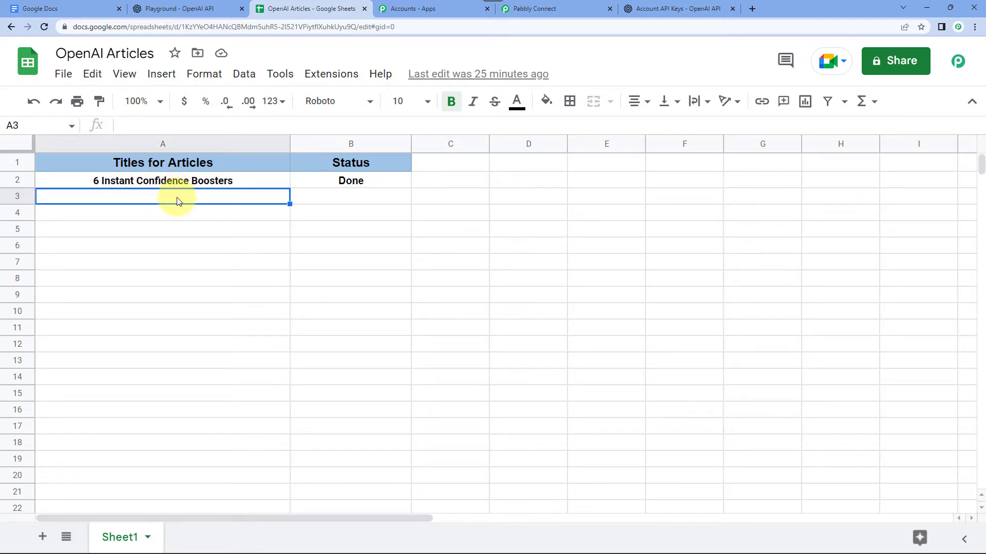
{"action": "left_click", "coordinate": [565, 8]}
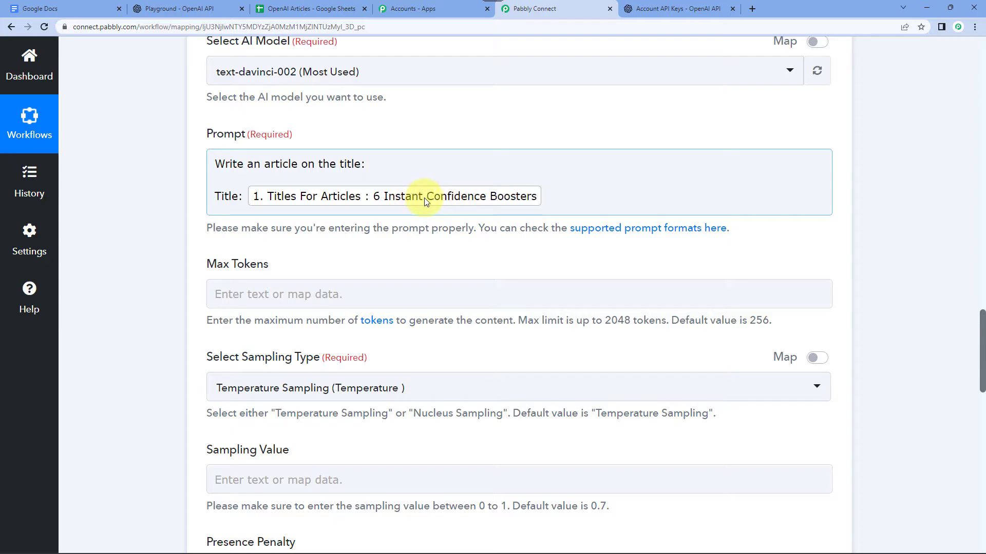
Step: Set Max Tokens to 350 and compare it with the default value given in the field's help text
{"action": "scroll", "coordinate": [308, 199], "scroll_direction": "down", "scroll_amount": 2}
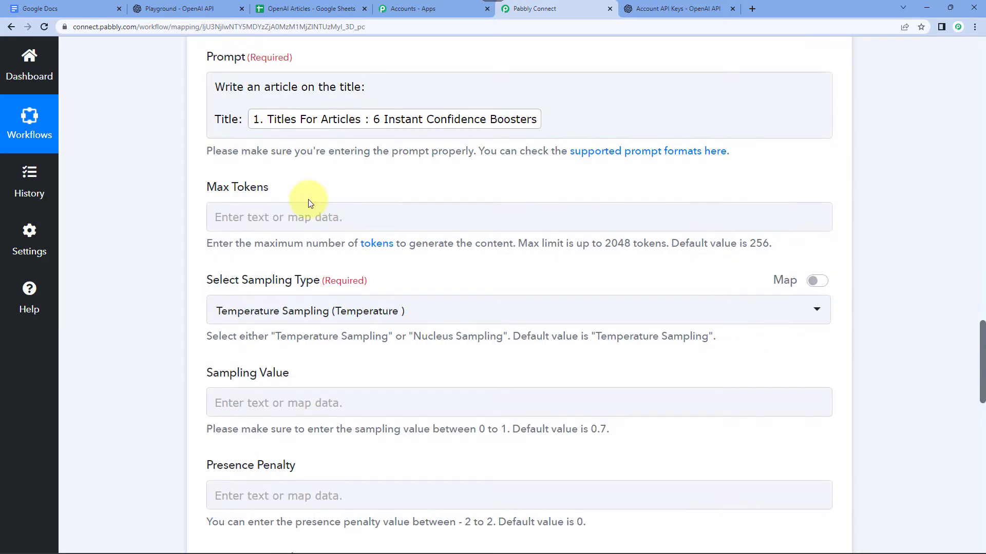
{"action": "left_click", "coordinate": [252, 188]}
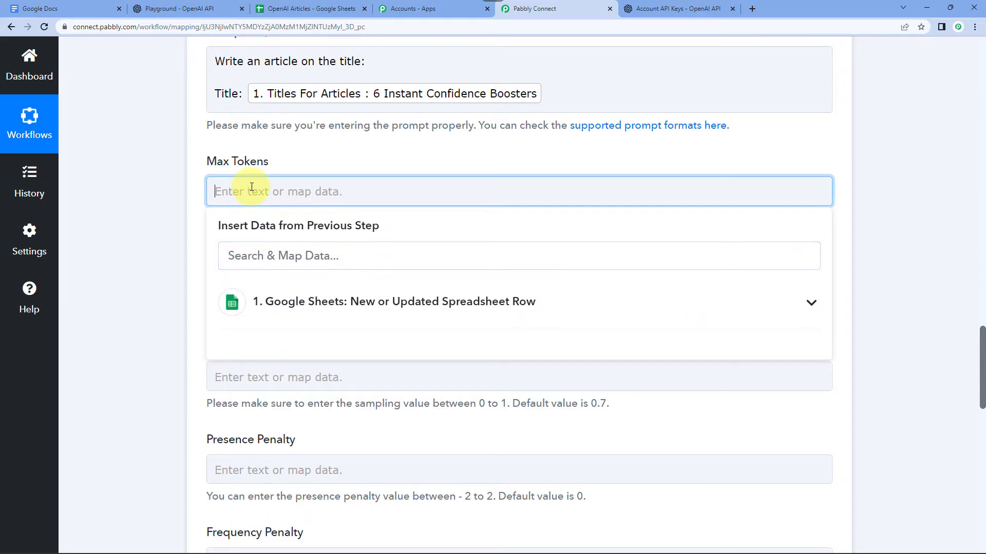
{"action": "type", "text": "350"}
{"action": "left_click", "coordinate": [198, 197]}
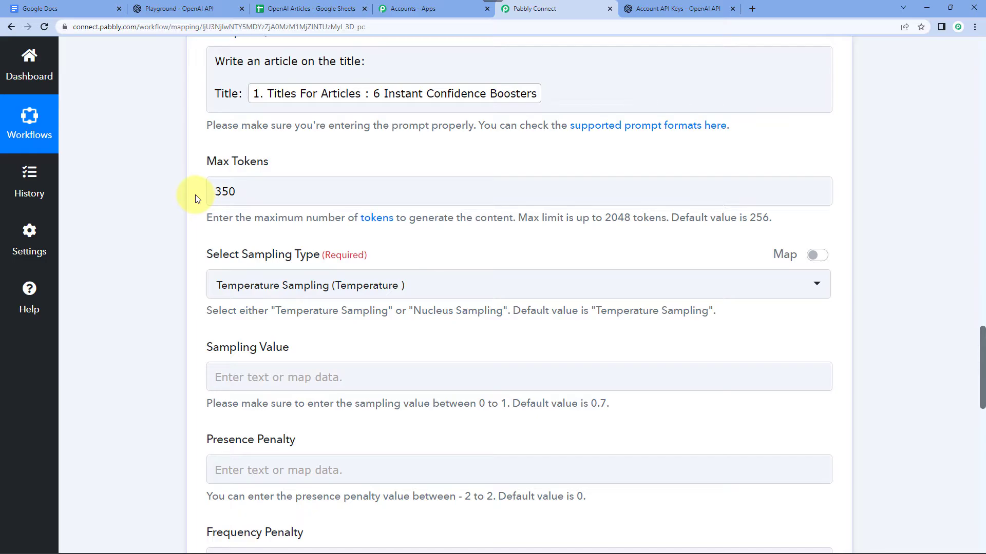
{"action": "double_click", "coordinate": [758, 218]}
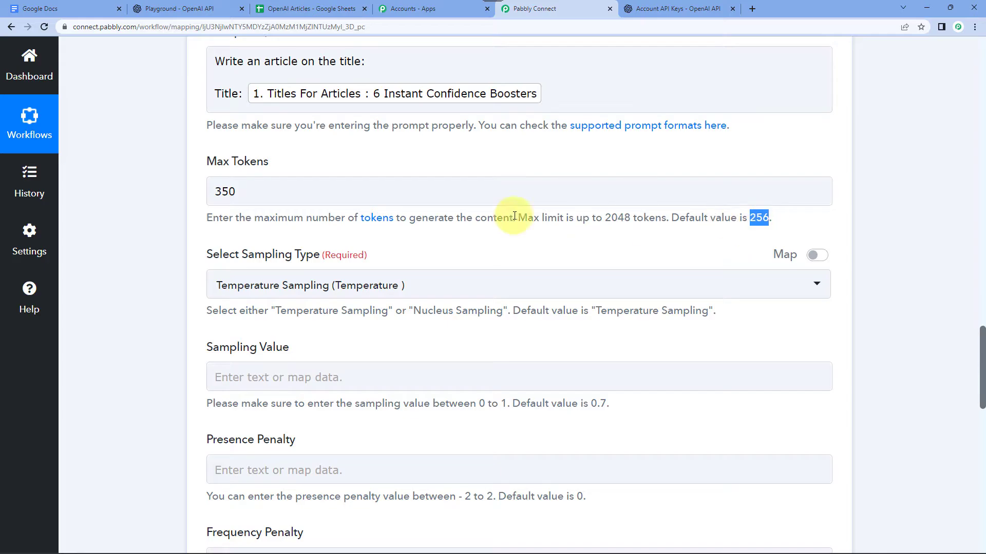
{"action": "left_click", "coordinate": [243, 189]}
{"action": "left_click", "coordinate": [200, 188]}
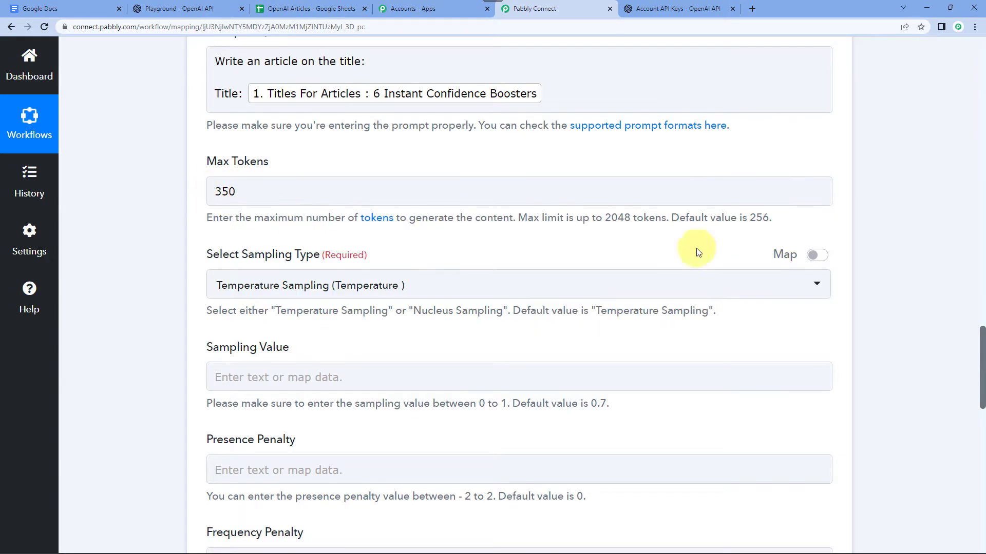
{"action": "left_click_drag", "start_coordinate": [751, 216], "coordinate": [764, 219]}
{"action": "left_click", "coordinate": [766, 218]}
Step: Review the available sampling types and choose Temperature Sampling (Temperature) for the OpenAI action
{"action": "scroll", "coordinate": [359, 231], "scroll_direction": "down", "scroll_amount": 1}
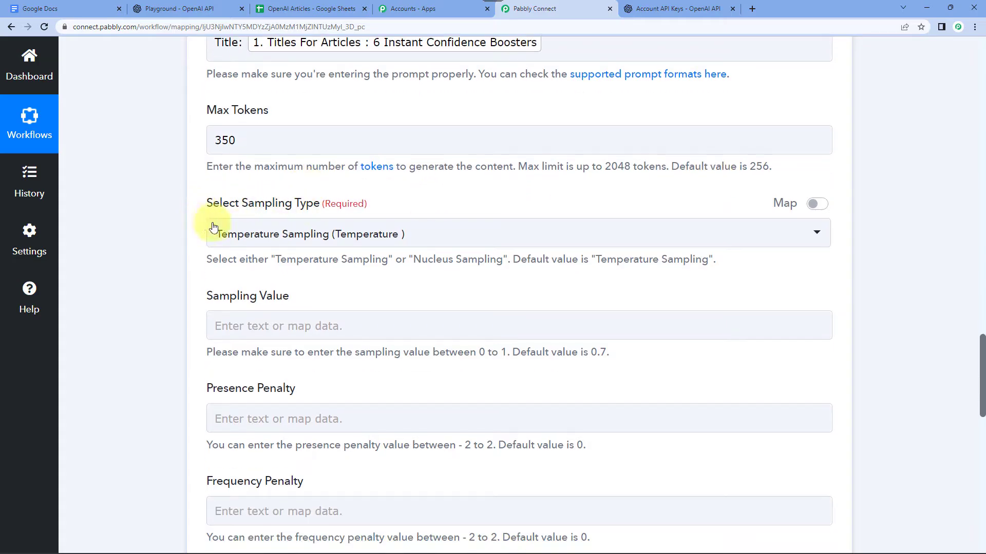
{"action": "left_click", "coordinate": [278, 236]}
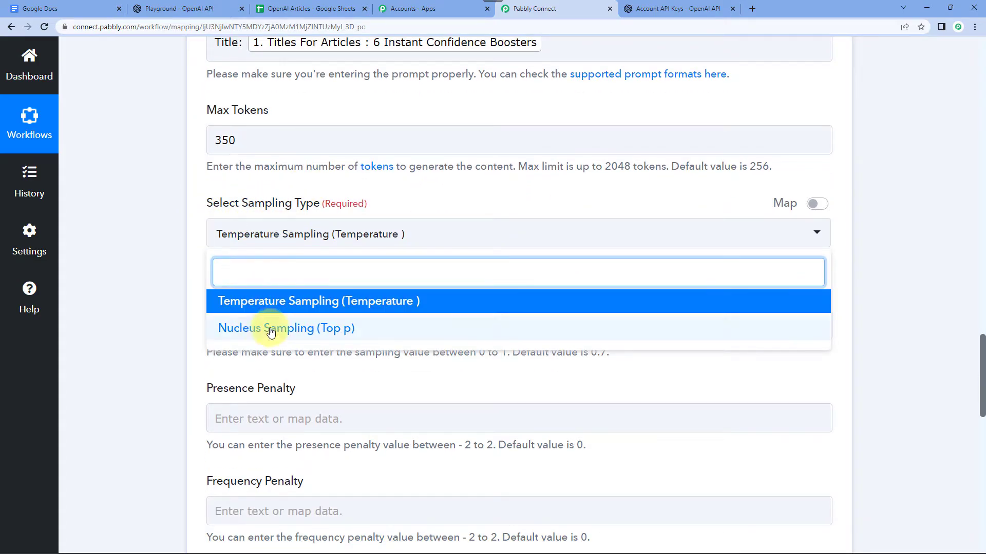
{"action": "left_click", "coordinate": [304, 301]}
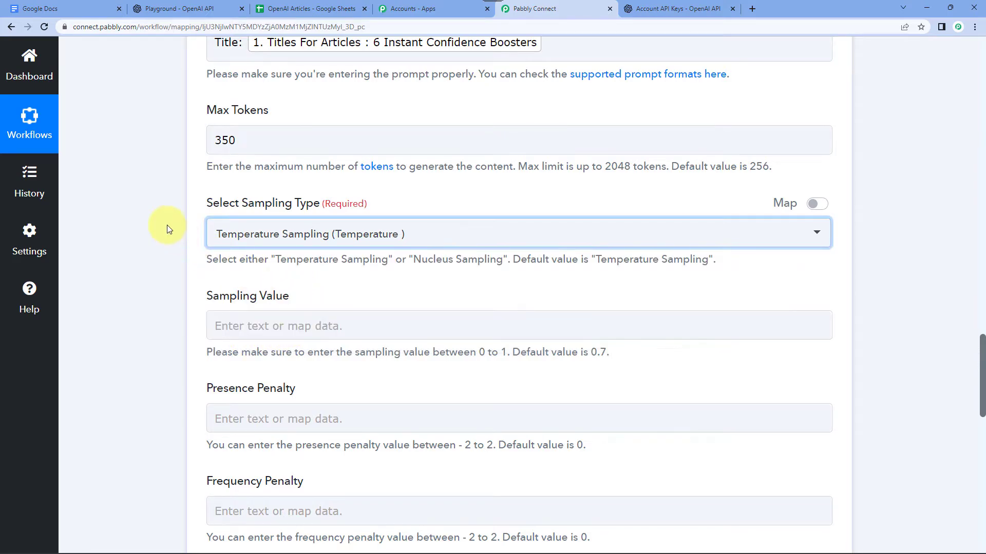
Step: Review the default values given in the help texts for Sampling Value, Presence Penalty and Frequency Penalty
{"action": "scroll", "coordinate": [168, 224], "scroll_direction": "down", "scroll_amount": 2}
{"action": "scroll", "coordinate": [177, 219], "scroll_direction": "down", "scroll_amount": 2}
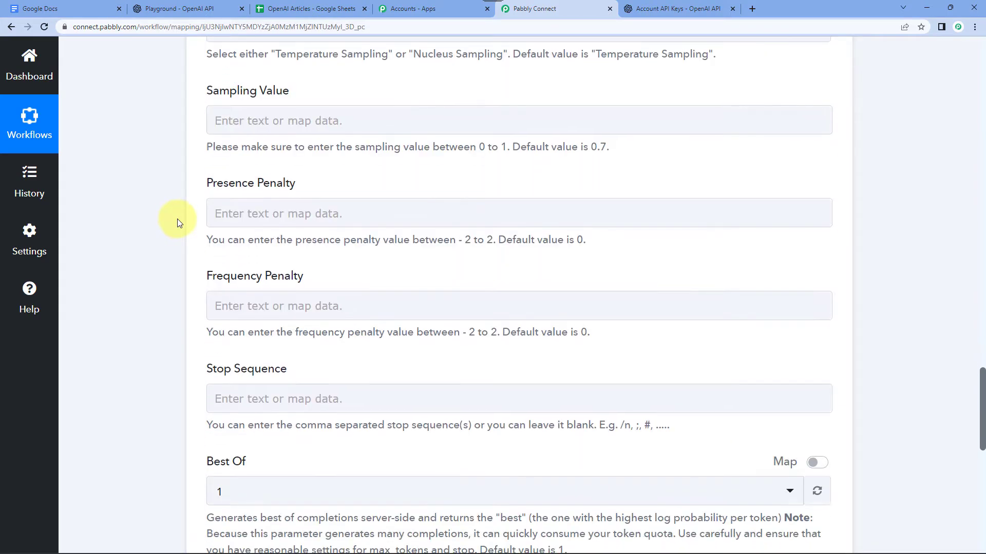
{"action": "scroll", "coordinate": [175, 211], "scroll_direction": "down", "scroll_amount": 1}
{"action": "scroll", "coordinate": [177, 220], "scroll_direction": "down", "scroll_amount": 1}
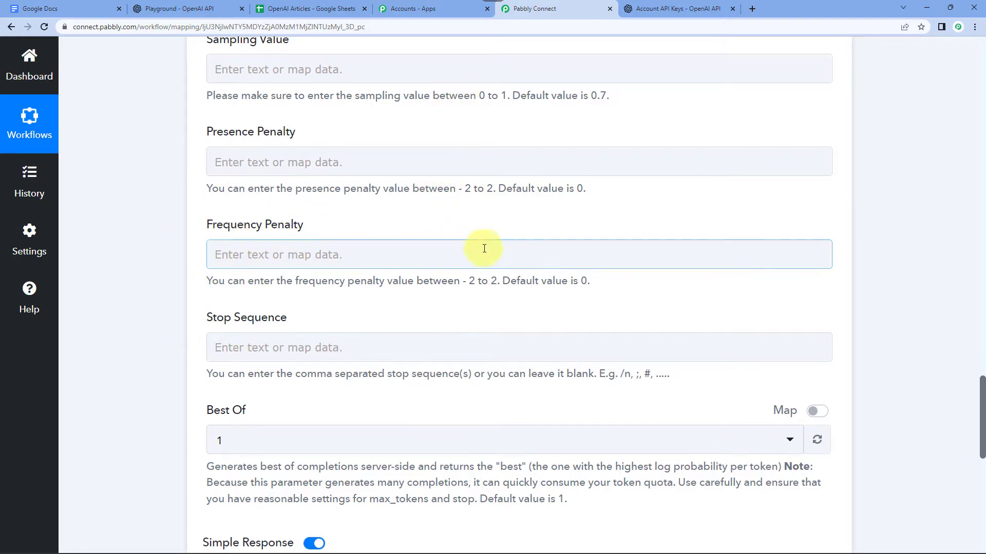
{"action": "scroll", "coordinate": [568, 209], "scroll_direction": "up", "scroll_amount": 1}
{"action": "double_click", "coordinate": [597, 147]}
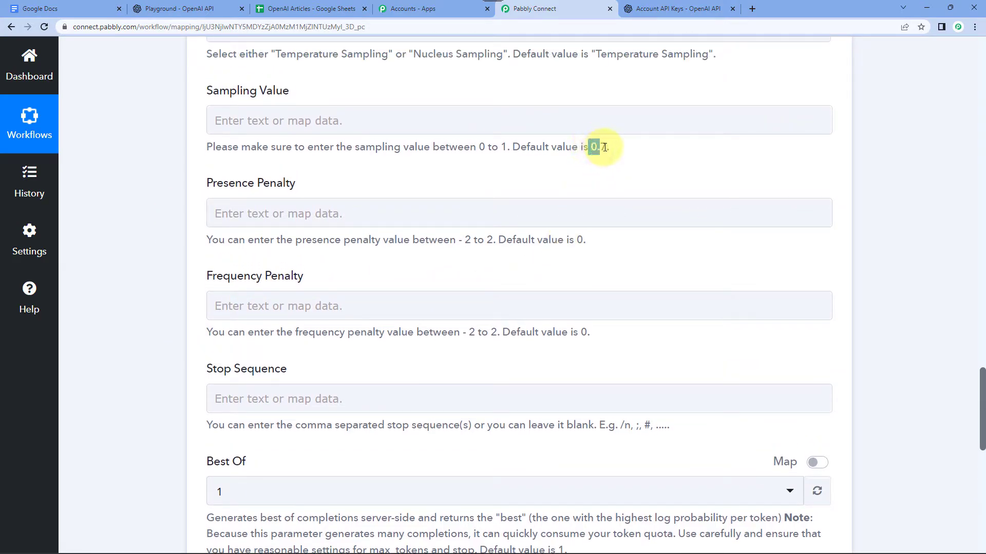
{"action": "double_click", "coordinate": [579, 239]}
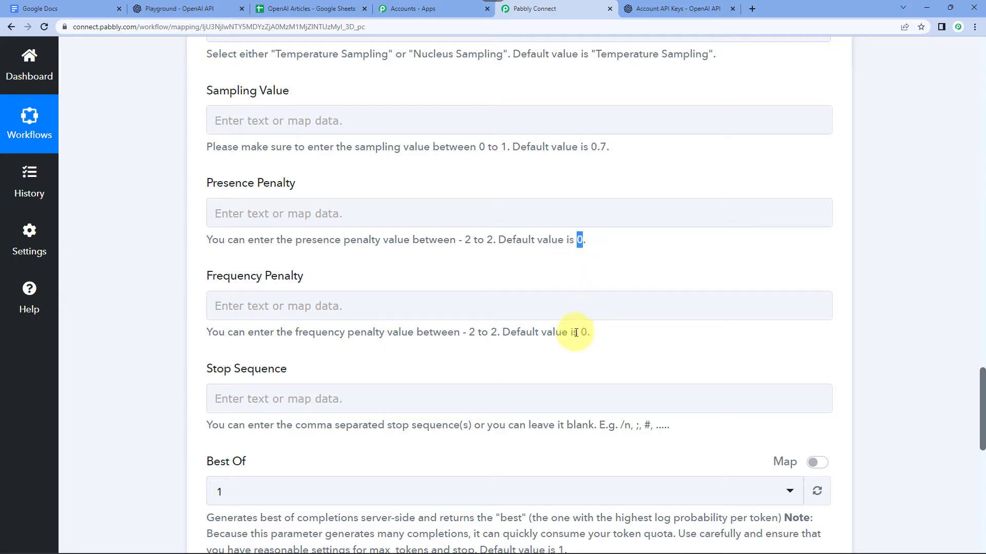
{"action": "left_click_drag", "start_coordinate": [573, 333], "coordinate": [591, 334]}
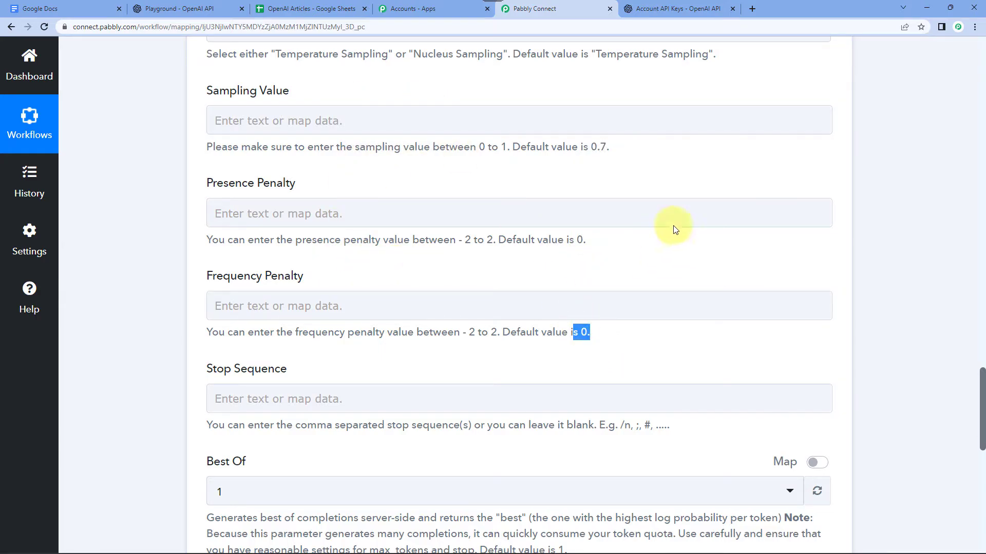
{"action": "left_click", "coordinate": [576, 241]}
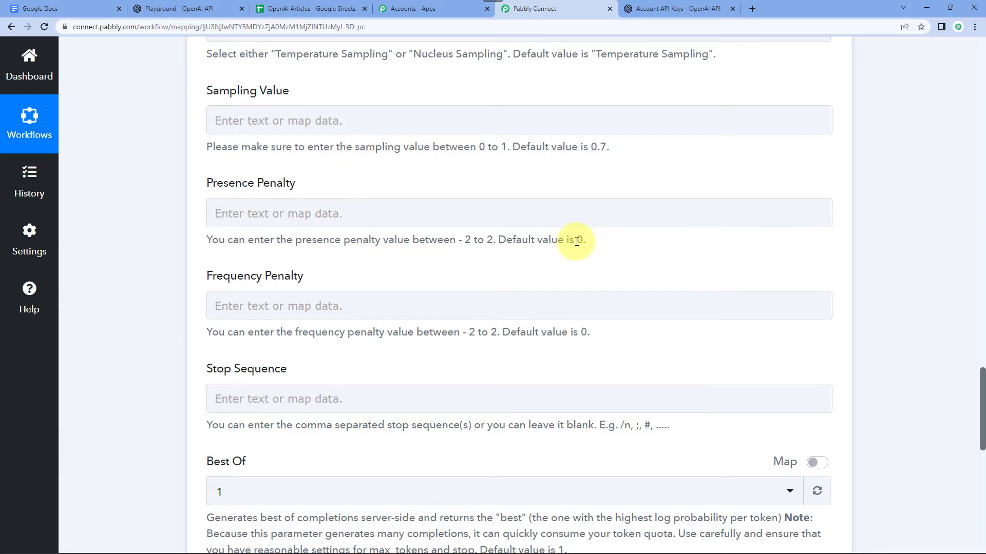
{"action": "double_click", "coordinate": [583, 333]}
Step: Set the OpenAI action's Stop Sequence to //##
{"action": "scroll", "coordinate": [398, 345], "scroll_direction": "down", "scroll_amount": 3}
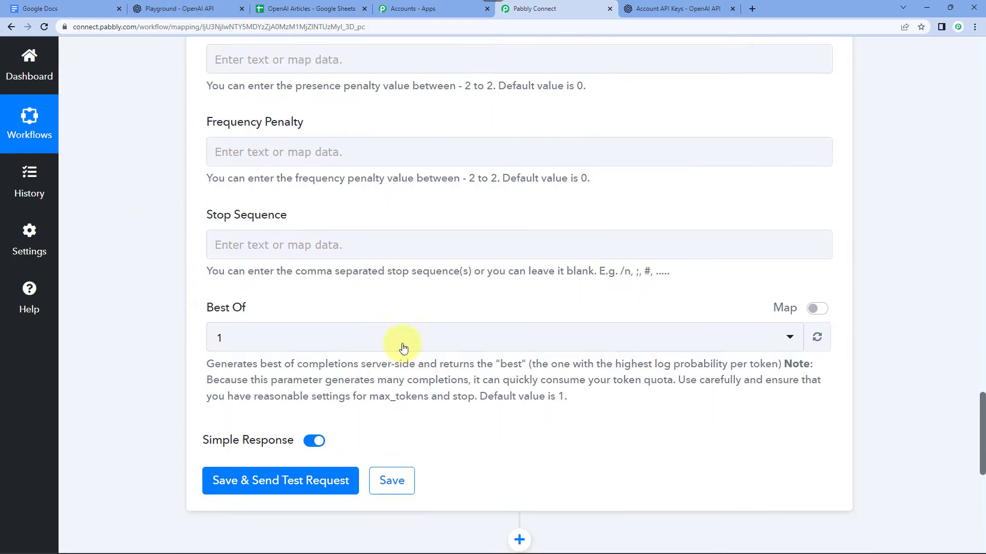
{"action": "left_click", "coordinate": [340, 245]}
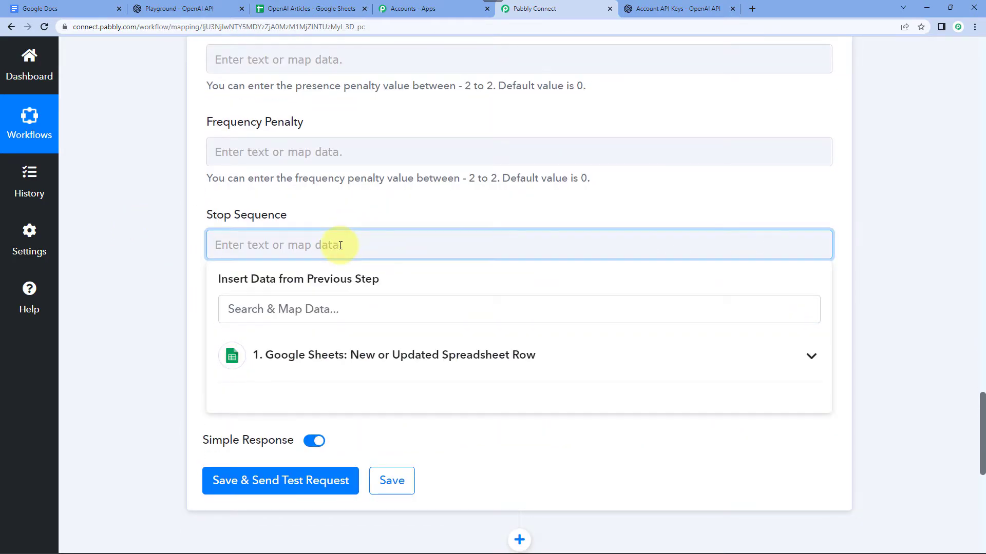
{"action": "type", "text": "//##"}
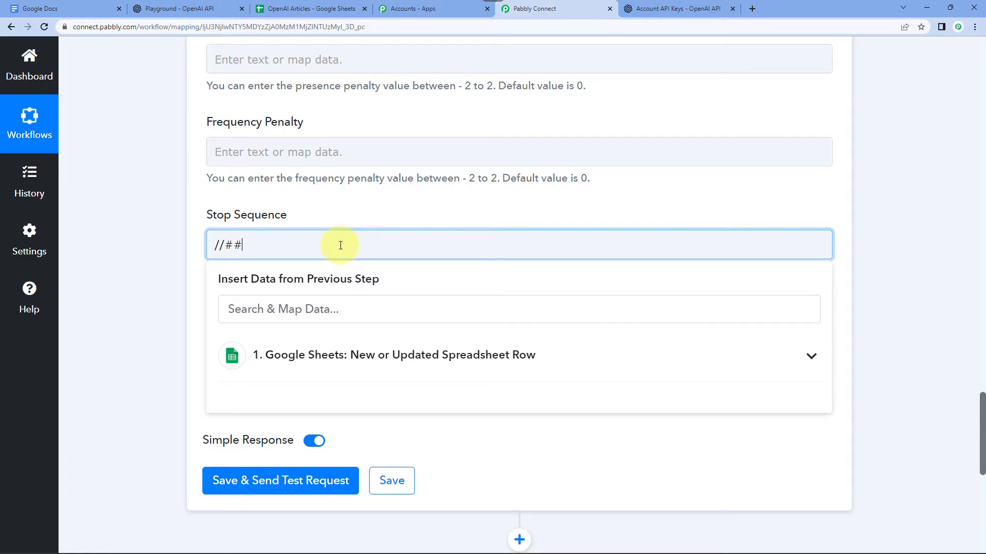
{"action": "left_click", "coordinate": [169, 262]}
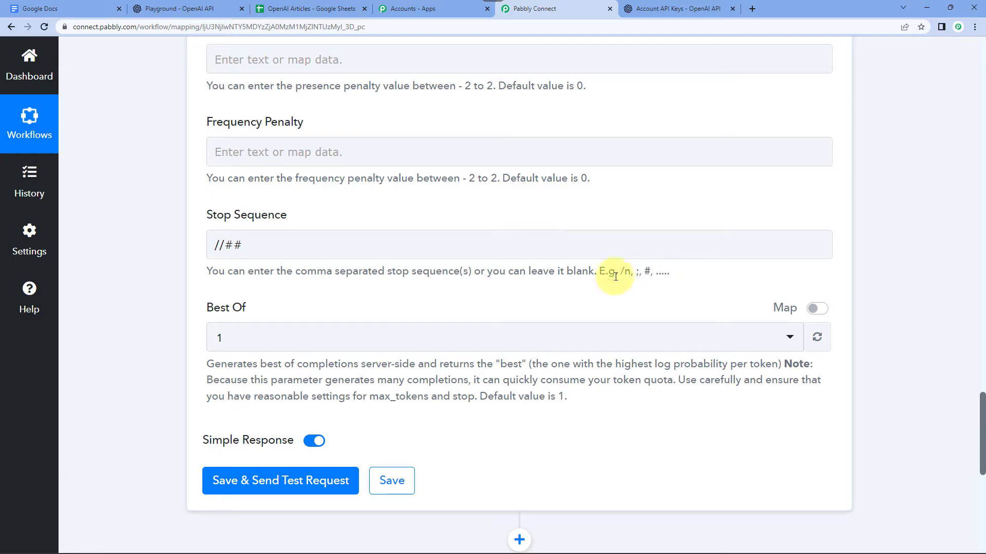
Step: Choose 1 for Best Of, then save the OpenAI action and send a test request
{"action": "scroll", "coordinate": [254, 254], "scroll_direction": "down", "scroll_amount": 2}
{"action": "left_click", "coordinate": [245, 248]}
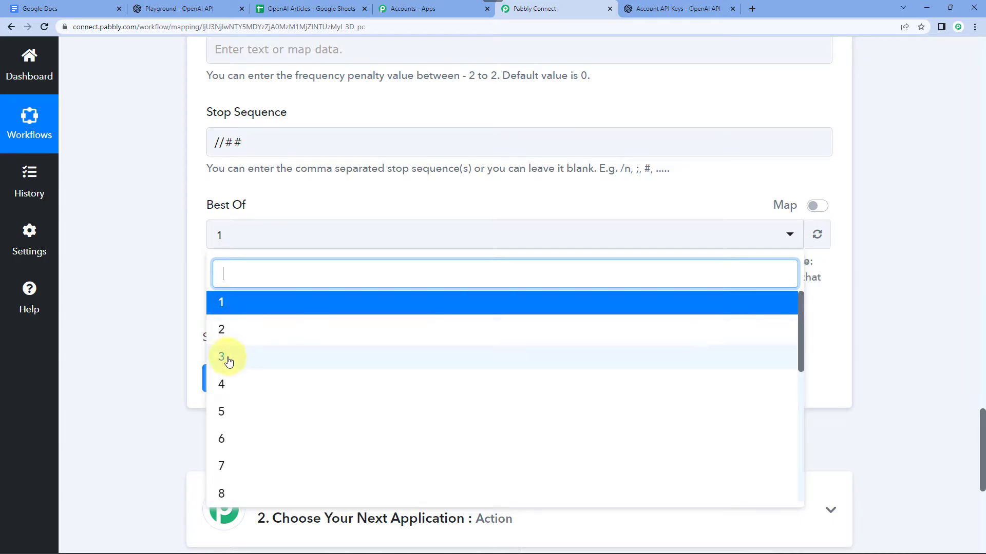
{"action": "left_click", "coordinate": [249, 308]}
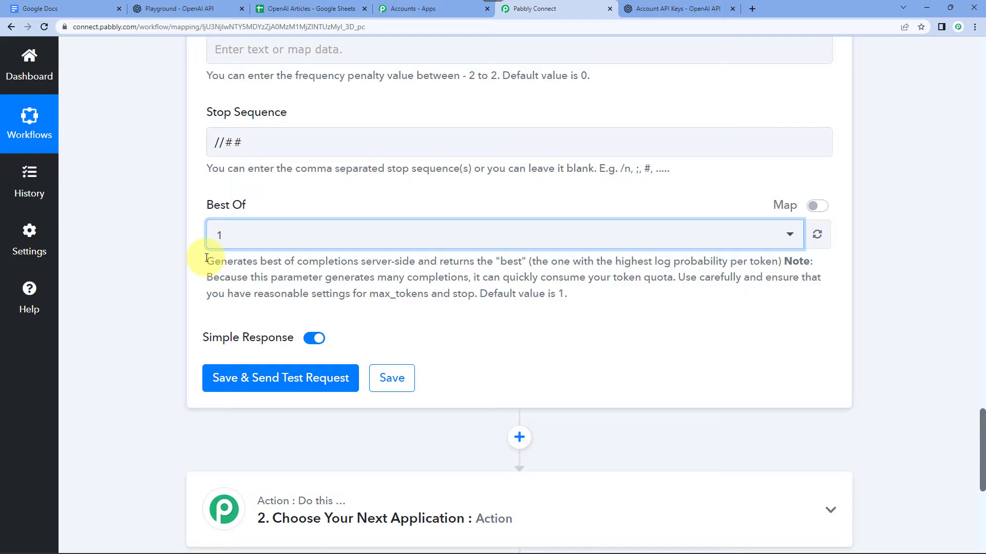
{"action": "left_click", "coordinate": [285, 378]}
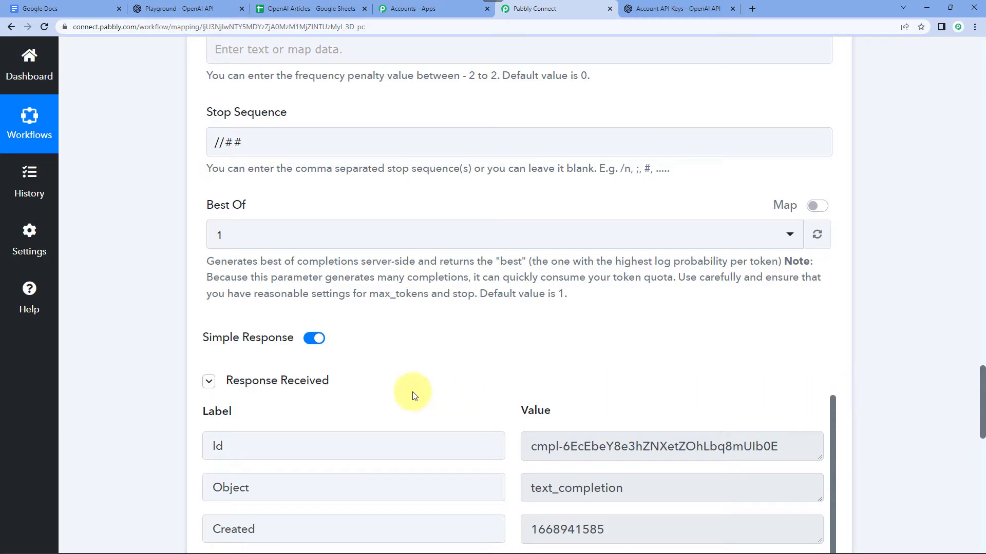
Step: Enlarge the Choices 0 Text value in the received OpenAI response and read through the generated article
{"action": "scroll", "coordinate": [180, 374], "scroll_direction": "down", "scroll_amount": 4}
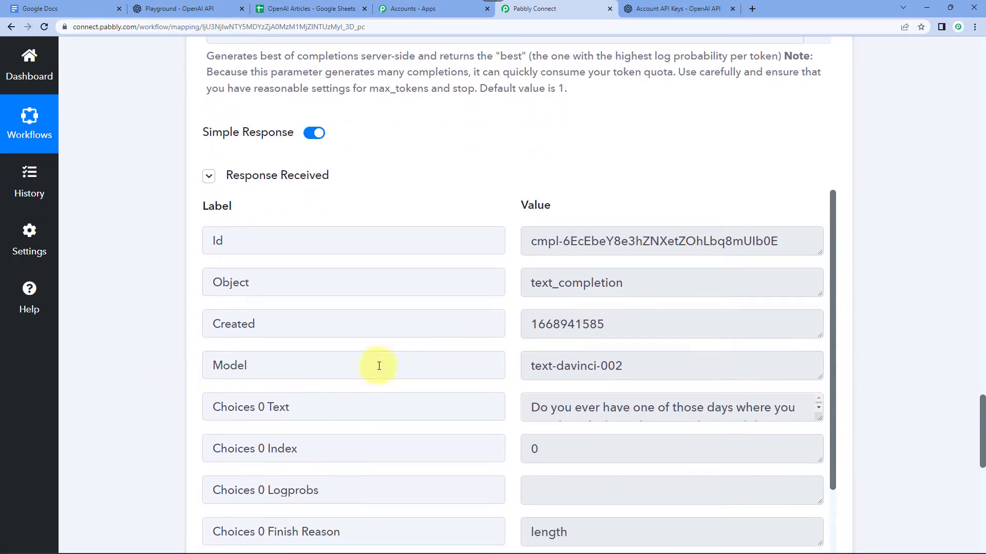
{"action": "scroll", "coordinate": [169, 370], "scroll_direction": "down", "scroll_amount": 2}
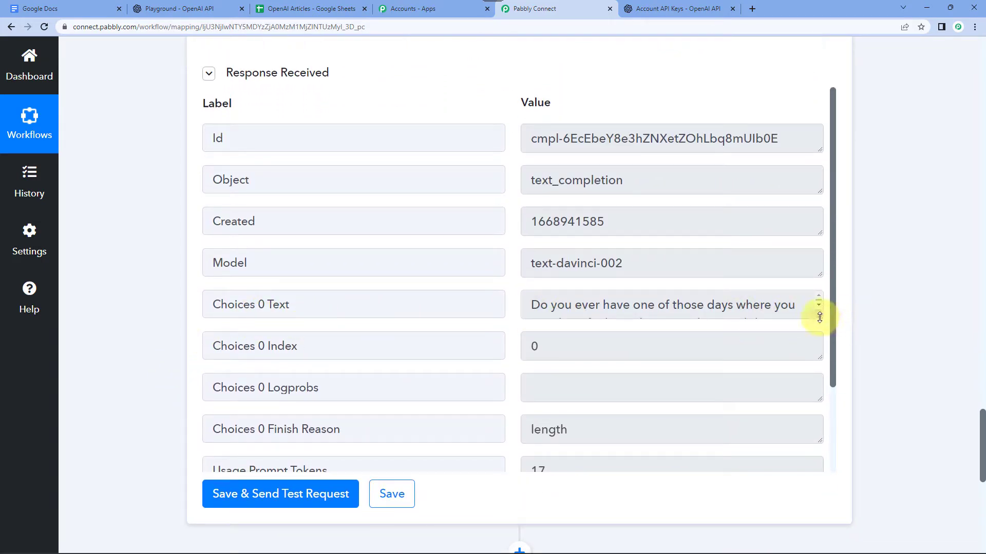
{"action": "left_click_drag", "start_coordinate": [819, 317], "coordinate": [820, 439]}
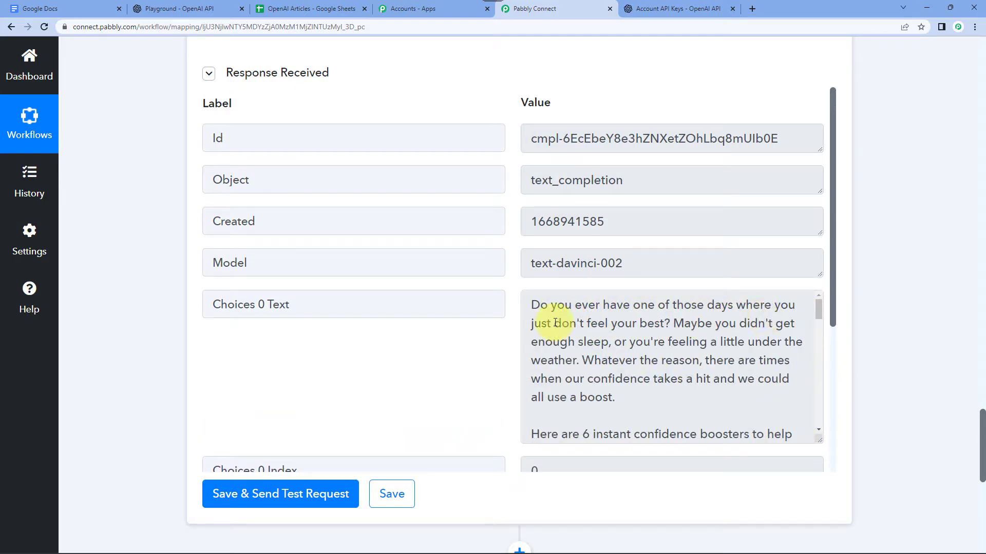
{"action": "scroll", "coordinate": [636, 333], "scroll_direction": "down", "scroll_amount": 3}
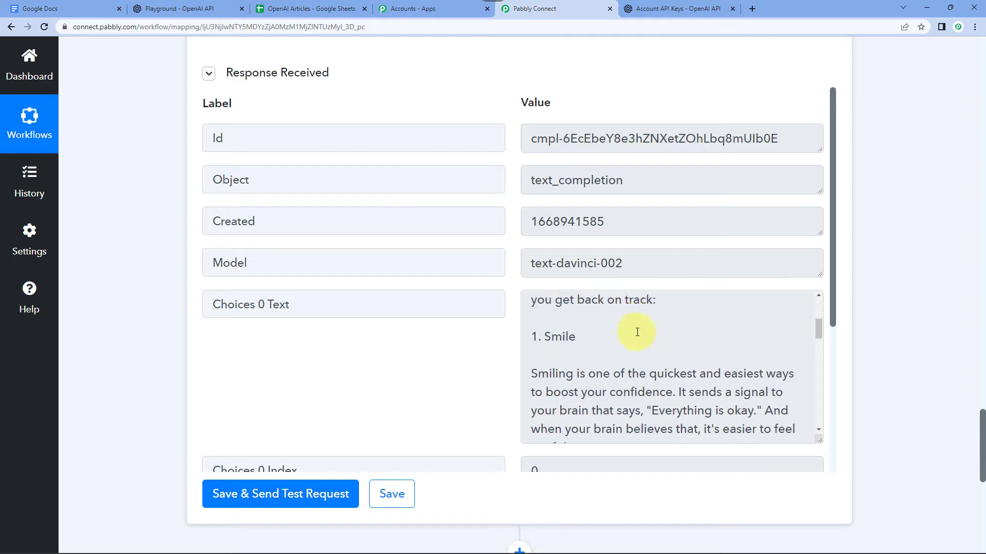
{"action": "scroll", "coordinate": [550, 337], "scroll_direction": "down", "scroll_amount": 10}
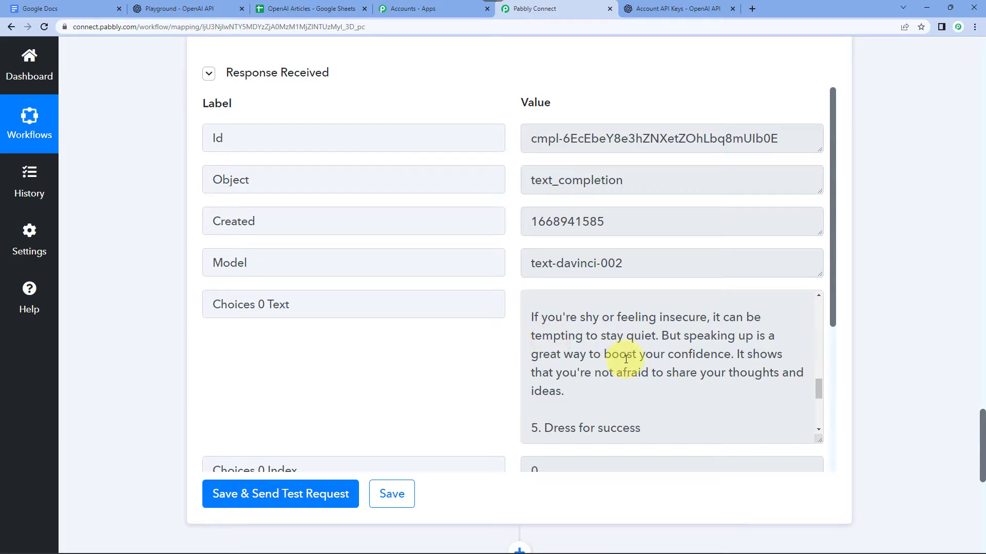
{"action": "scroll", "coordinate": [629, 377], "scroll_direction": "up", "scroll_amount": 1}
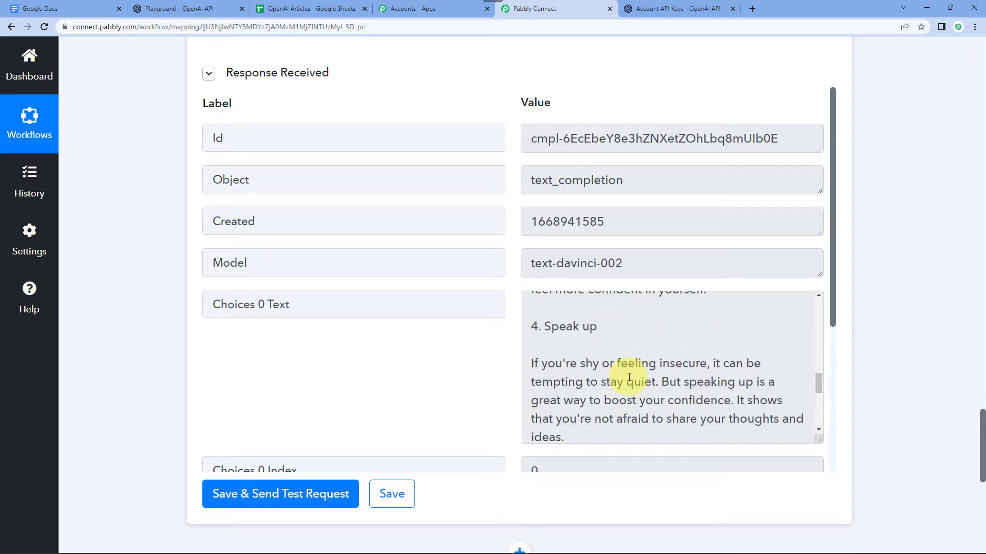
{"action": "scroll", "coordinate": [629, 377], "scroll_direction": "up", "scroll_amount": 10}
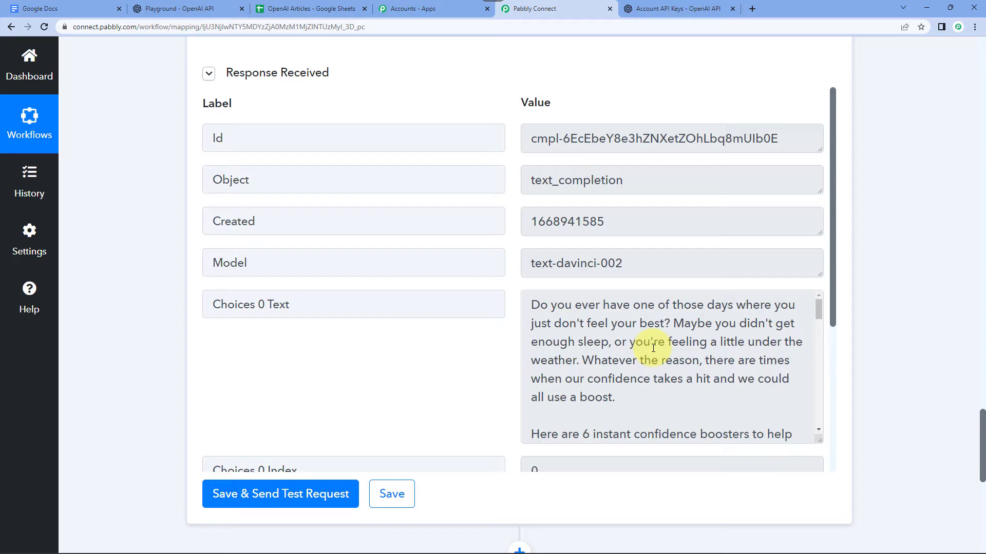
Step: Add a Google Docs action after the OpenAI step with the Create a Blank Document event
{"action": "scroll", "coordinate": [165, 295], "scroll_direction": "down", "scroll_amount": 5}
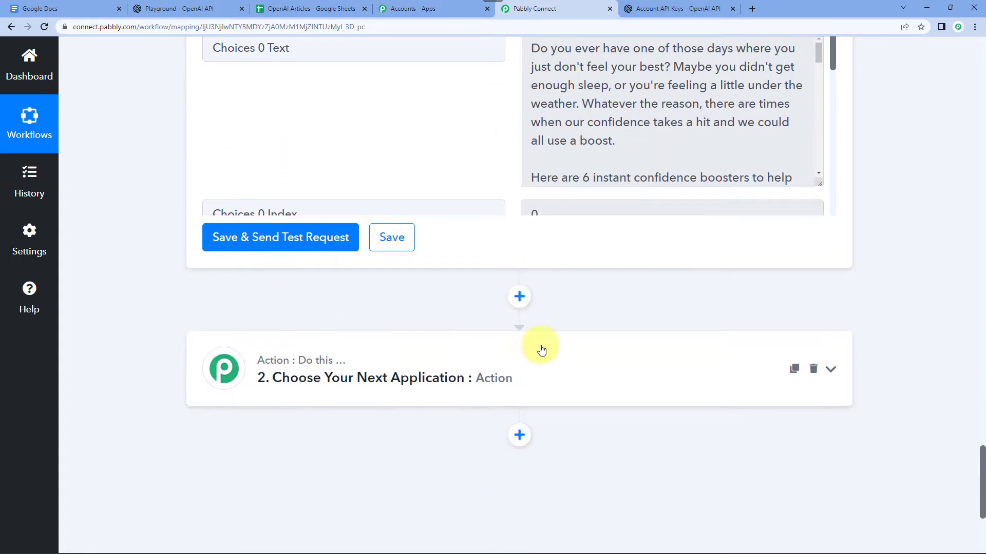
{"action": "left_click", "coordinate": [519, 296]}
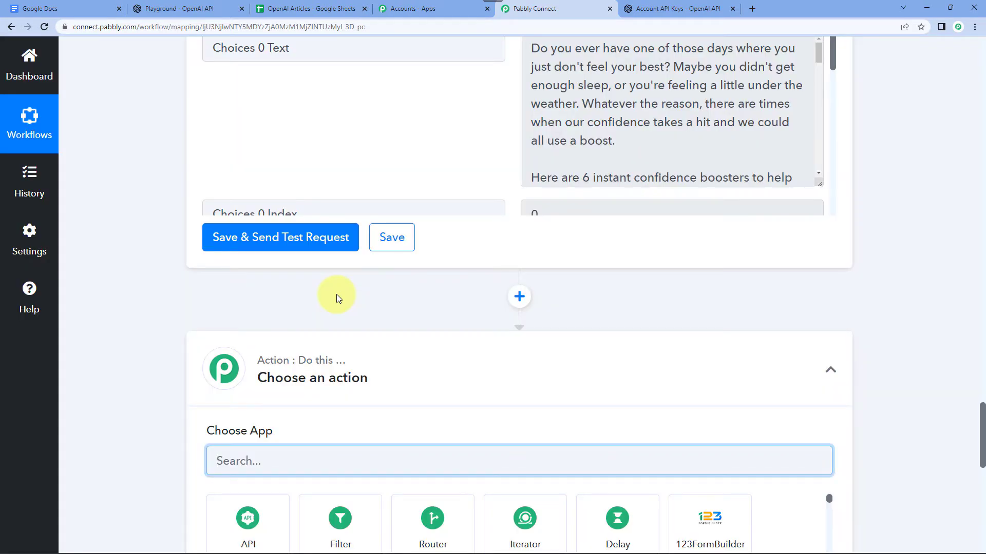
{"action": "type", "text": "google d"}
{"action": "scroll", "coordinate": [308, 334], "scroll_direction": "down", "scroll_amount": 3}
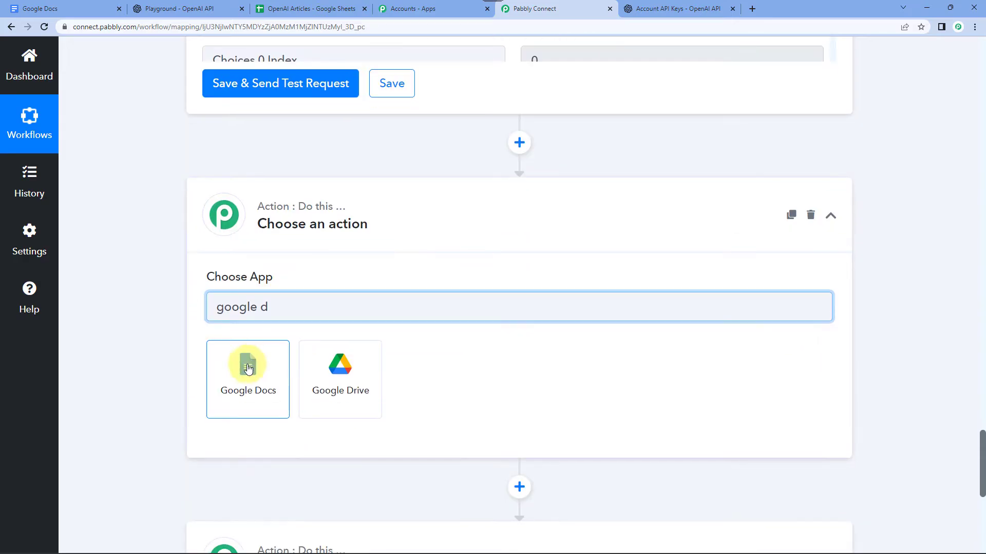
{"action": "left_click", "coordinate": [243, 372]}
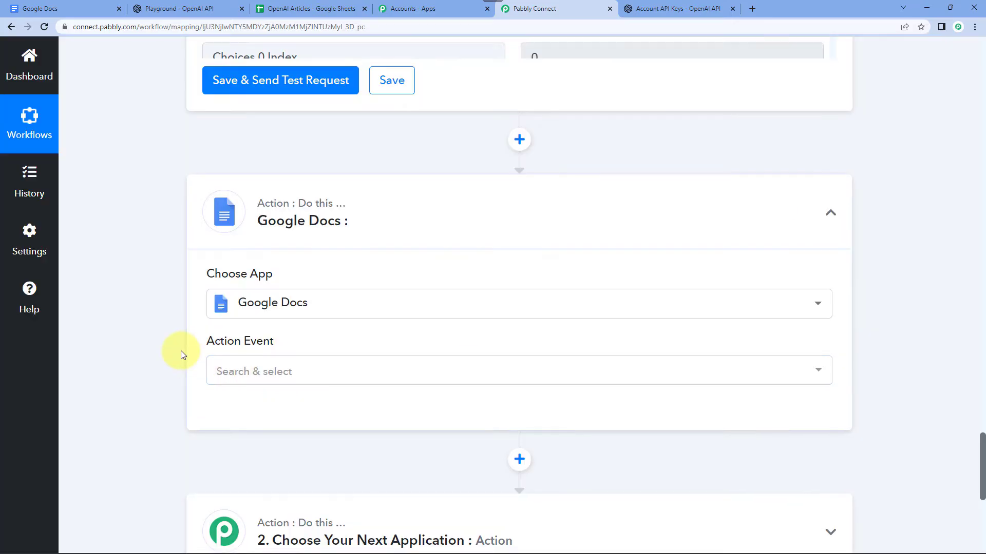
{"action": "scroll", "coordinate": [241, 316], "scroll_direction": "down", "scroll_amount": 2}
{"action": "left_click", "coordinate": [308, 279]}
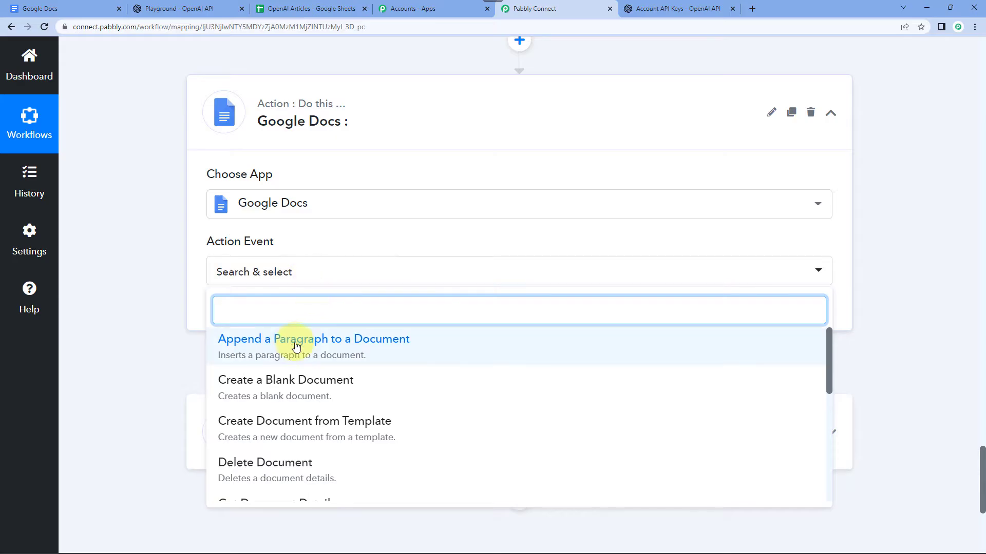
{"action": "left_click", "coordinate": [307, 393]}
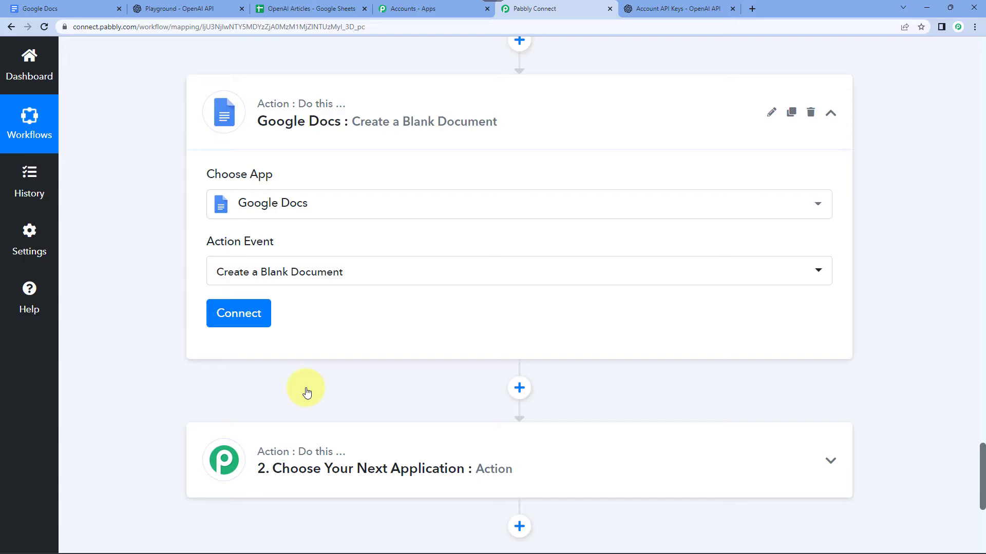
Step: Connect Google Docs through a new connection, signing in with the Google account and granting Pabbly Connect access
{"action": "left_click", "coordinate": [249, 322]}
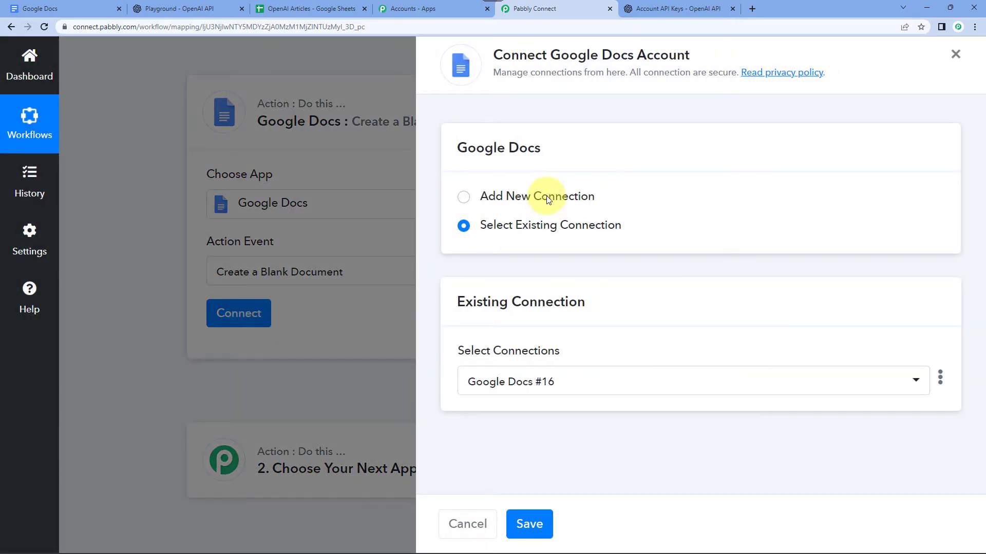
{"action": "left_click", "coordinate": [548, 199]}
{"action": "left_click", "coordinate": [547, 381]}
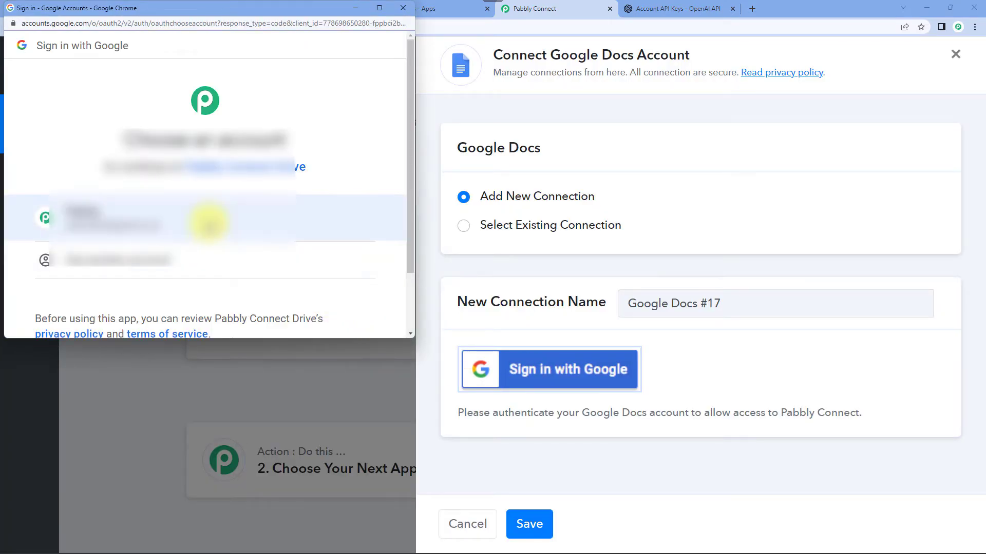
{"action": "left_click", "coordinate": [208, 222]}
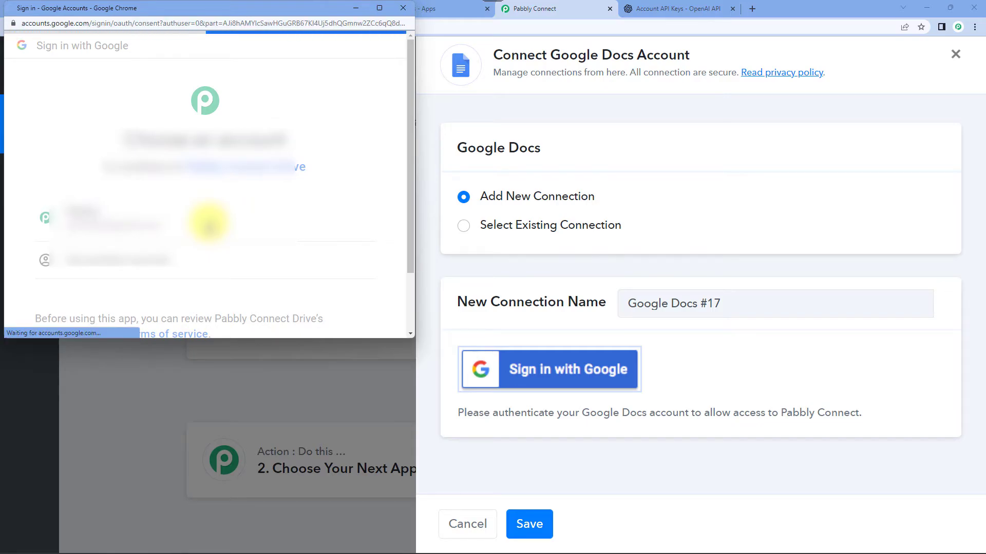
{"action": "scroll", "coordinate": [208, 222], "scroll_direction": "down", "scroll_amount": 5}
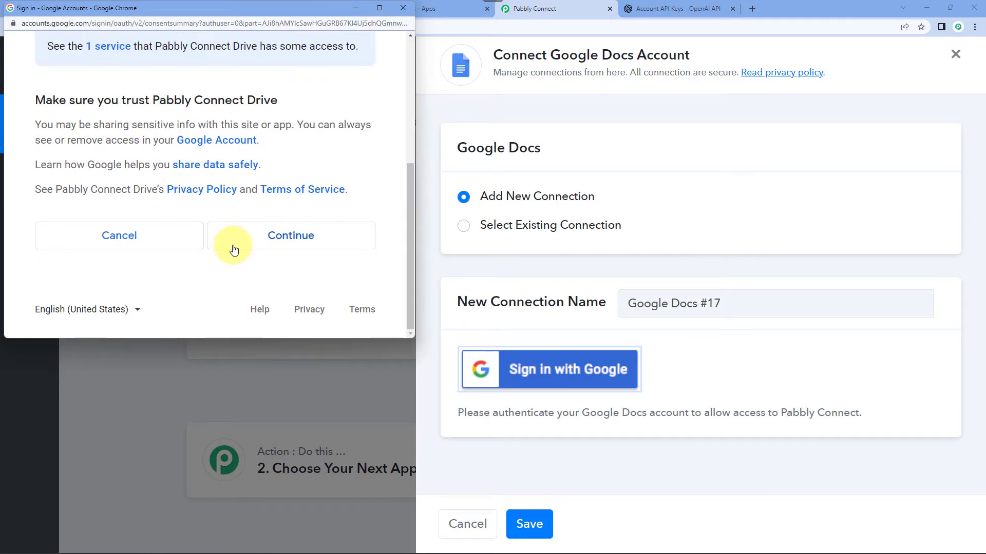
{"action": "left_click", "coordinate": [273, 241]}
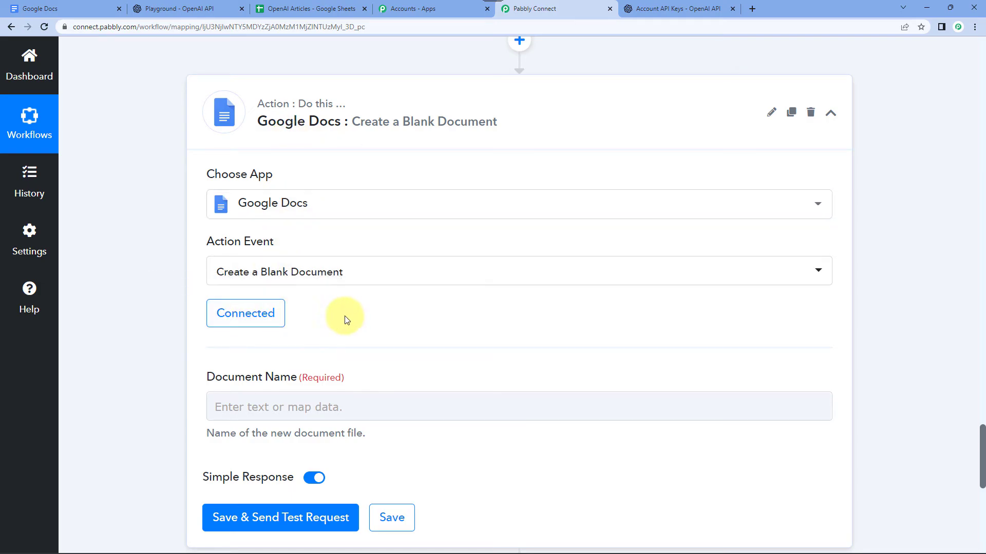
Step: Map the Document Name of the blank document to the Titles For Articles value from the Google Sheets trigger
{"action": "scroll", "coordinate": [399, 300], "scroll_direction": "down", "scroll_amount": 3}
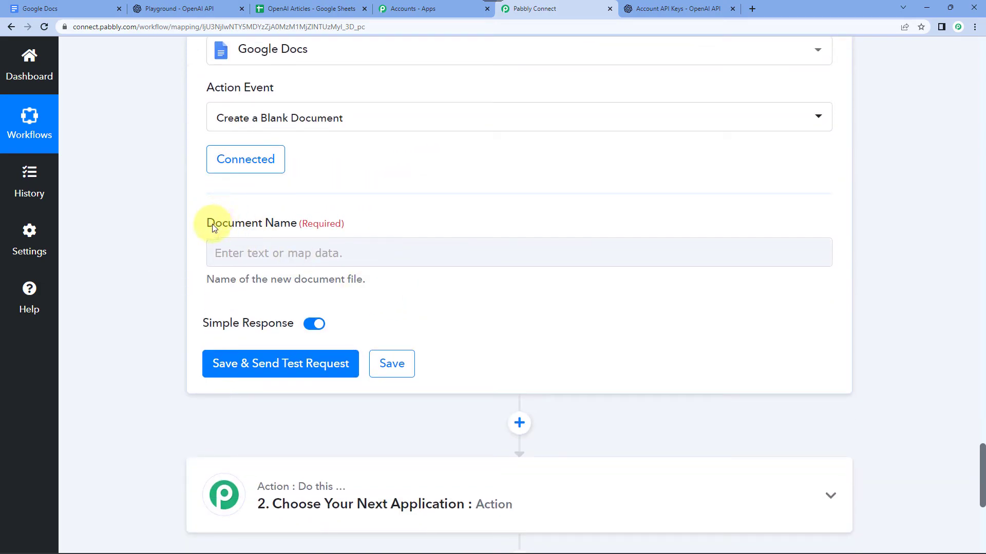
{"action": "left_click_drag", "start_coordinate": [214, 227], "coordinate": [277, 228]}
{"action": "left_click", "coordinate": [281, 225]}
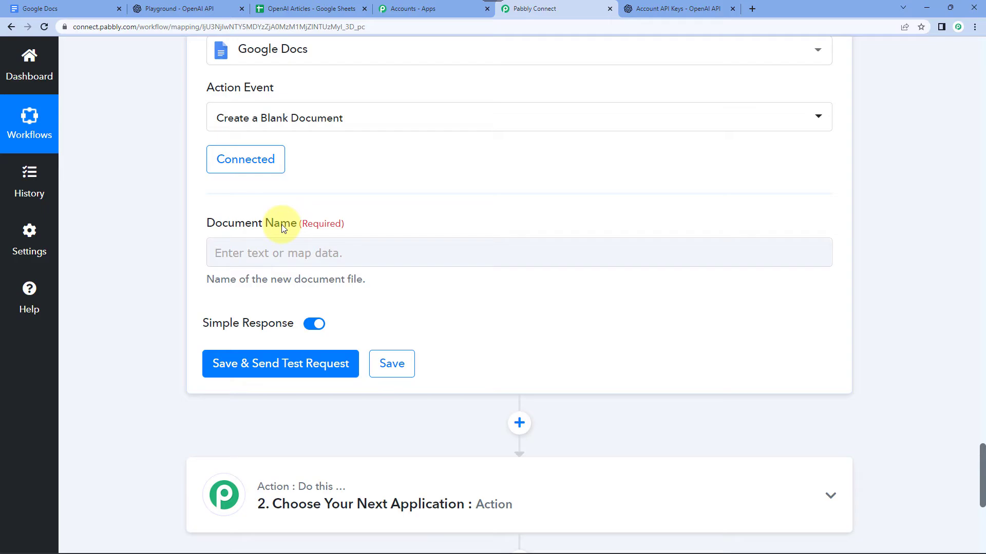
{"action": "left_click", "coordinate": [255, 251]}
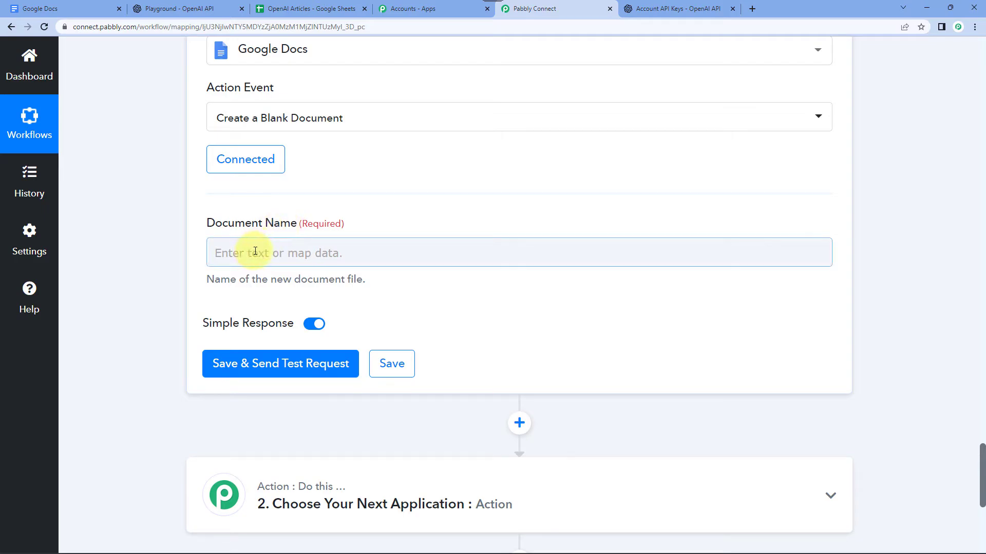
{"action": "left_click", "coordinate": [255, 251]}
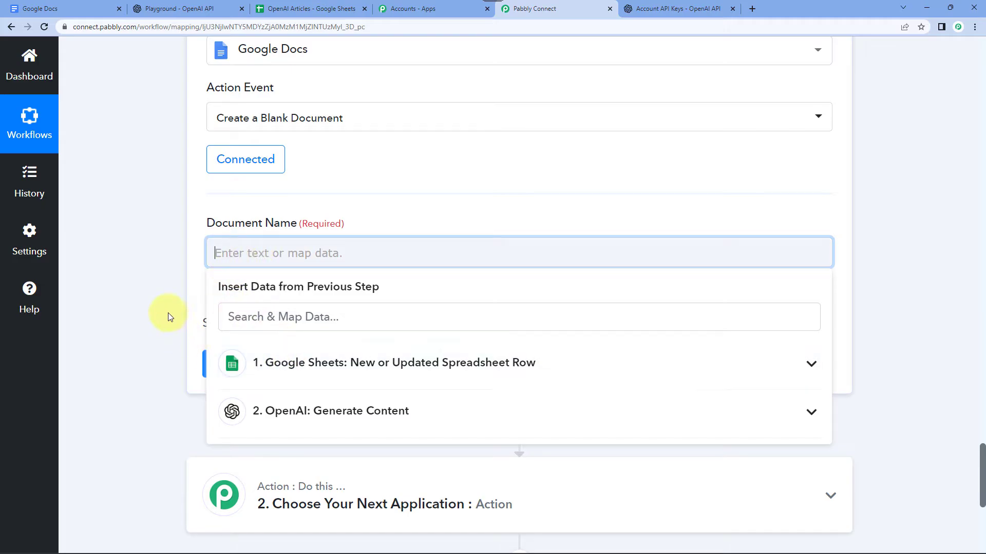
{"action": "scroll", "coordinate": [162, 300], "scroll_direction": "down", "scroll_amount": 1}
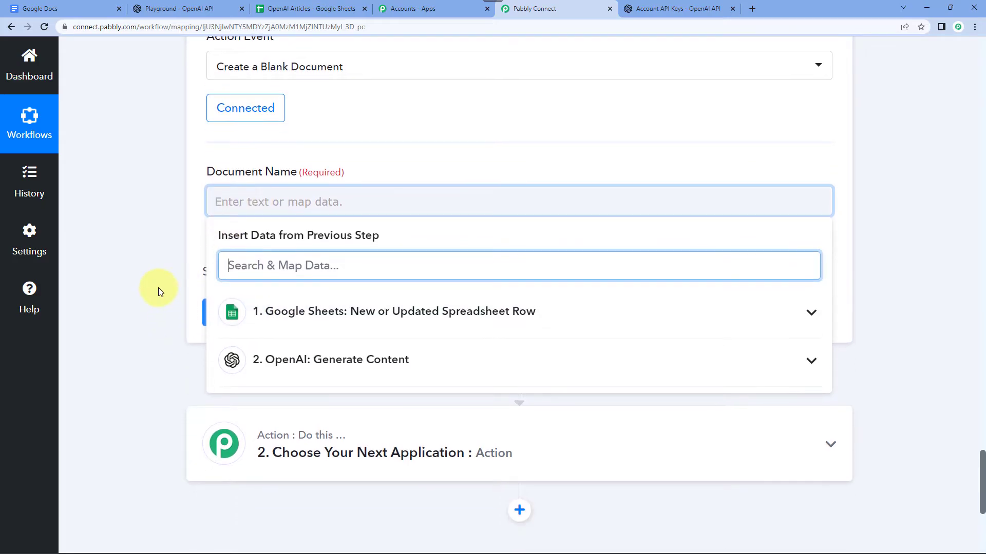
{"action": "left_click", "coordinate": [325, 317]}
{"action": "left_click", "coordinate": [378, 389]}
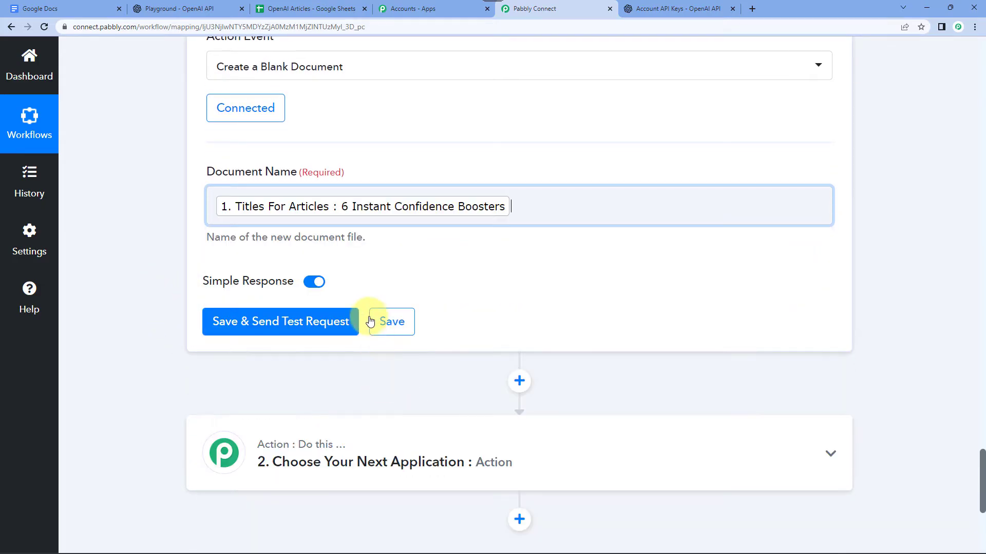
{"action": "left_click", "coordinate": [152, 205]}
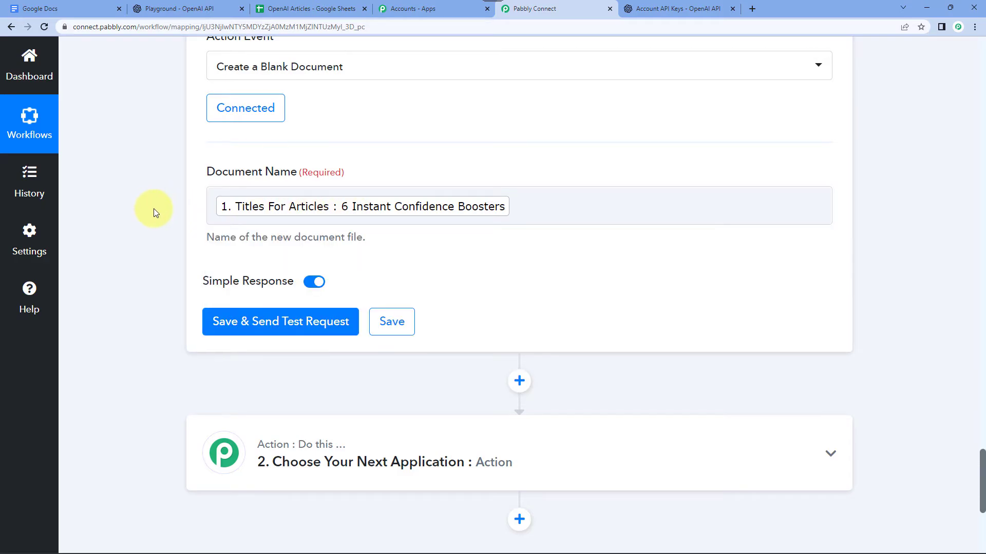
Step: Save the Create a Blank Document action with a test request and look through the received response
{"action": "scroll", "coordinate": [152, 208], "scroll_direction": "down", "scroll_amount": 2}
{"action": "left_click", "coordinate": [315, 222]}
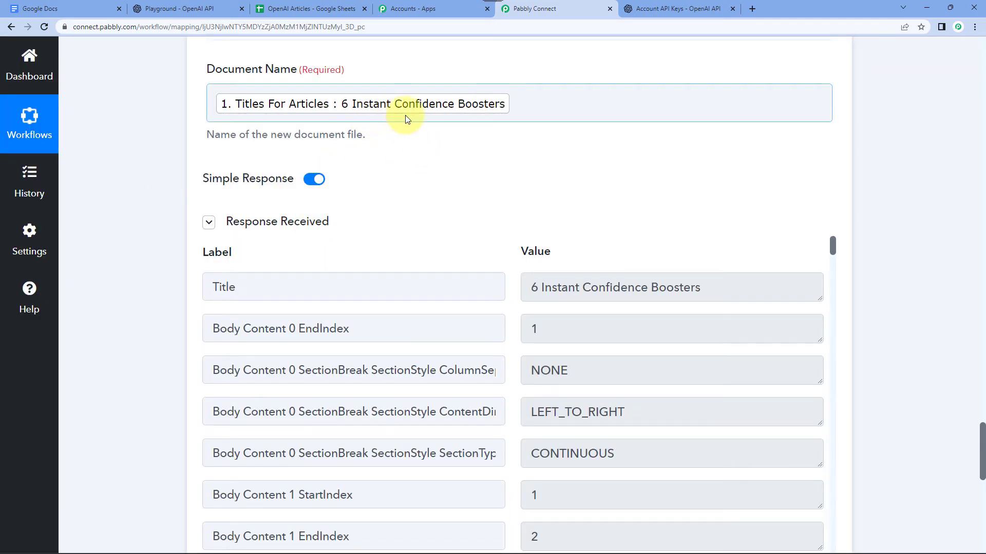
{"action": "scroll", "coordinate": [161, 226], "scroll_direction": "down", "scroll_amount": 5}
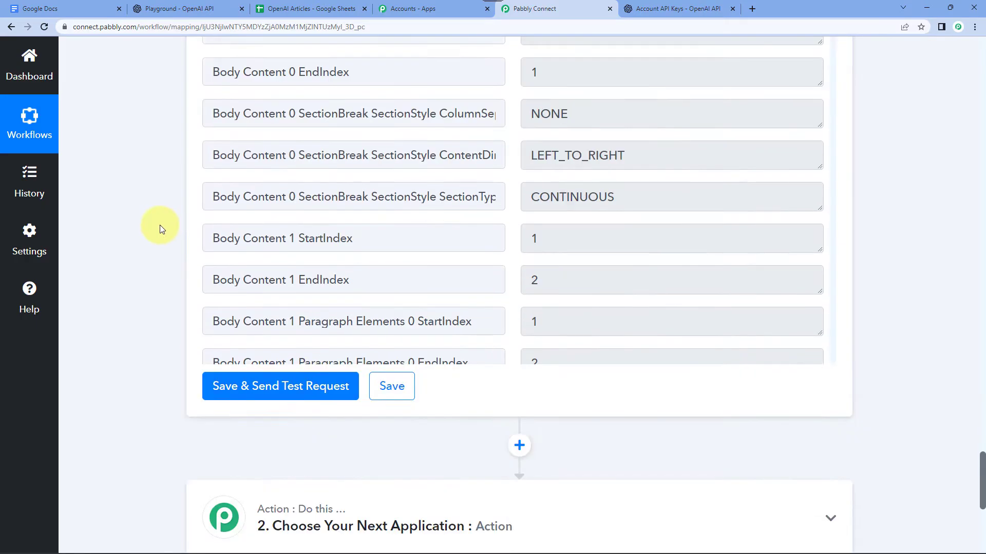
{"action": "scroll", "coordinate": [498, 267], "scroll_direction": "down", "scroll_amount": 3}
{"action": "scroll", "coordinate": [495, 264], "scroll_direction": "down", "scroll_amount": 7}
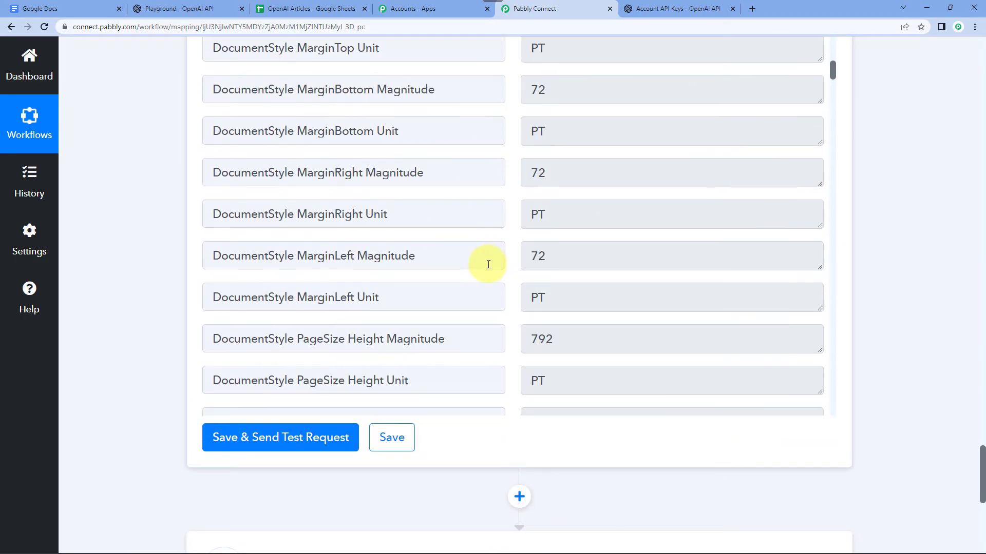
{"action": "scroll", "coordinate": [489, 257], "scroll_direction": "up", "scroll_amount": 9}
Step: Check the Google Docs file list for the new document, then compare it with the Title value in the Pabbly Connect response
{"action": "left_click", "coordinate": [74, 8]}
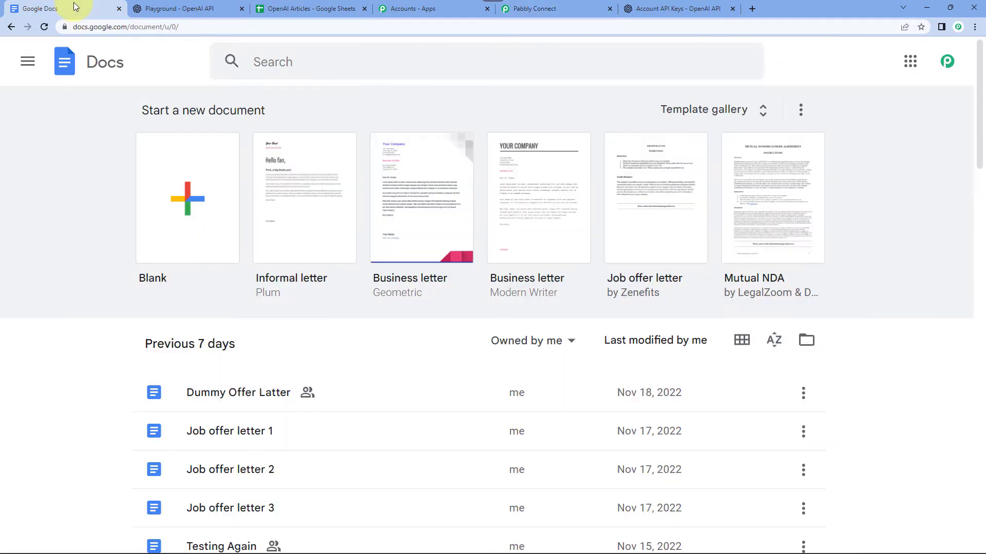
{"action": "scroll", "coordinate": [280, 344], "scroll_direction": "down", "scroll_amount": 3}
{"action": "scroll", "coordinate": [308, 328], "scroll_direction": "up", "scroll_amount": 3}
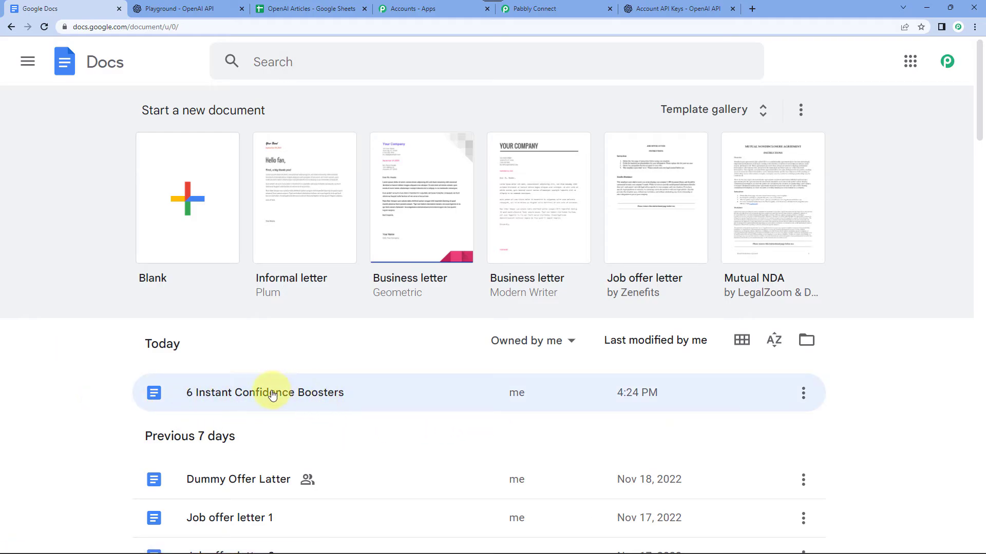
{"action": "mouse_move", "coordinate": [961, 543]}
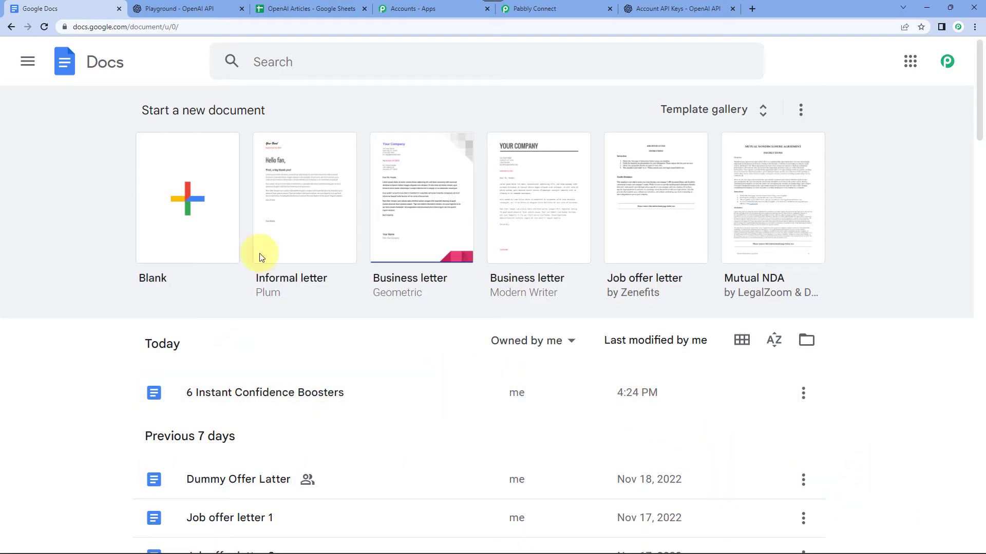
{"action": "left_click", "coordinate": [560, 10]}
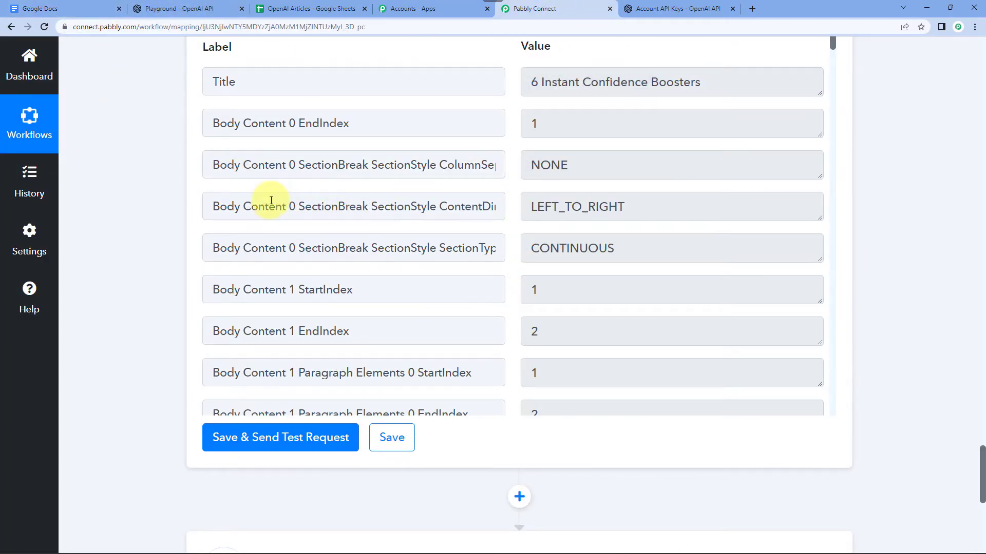
{"action": "left_click_drag", "start_coordinate": [534, 82], "coordinate": [696, 84]}
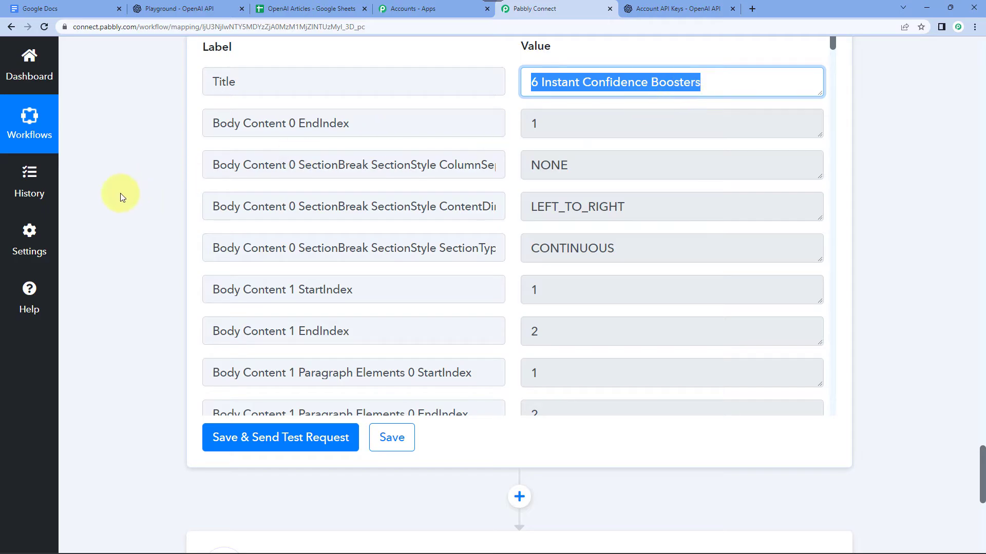
Step: Set up the next workflow action as Google Docs with the Append a Paragraph to a Document event
{"action": "scroll", "coordinate": [168, 198], "scroll_direction": "down", "scroll_amount": 7}
{"action": "left_click", "coordinate": [338, 214]}
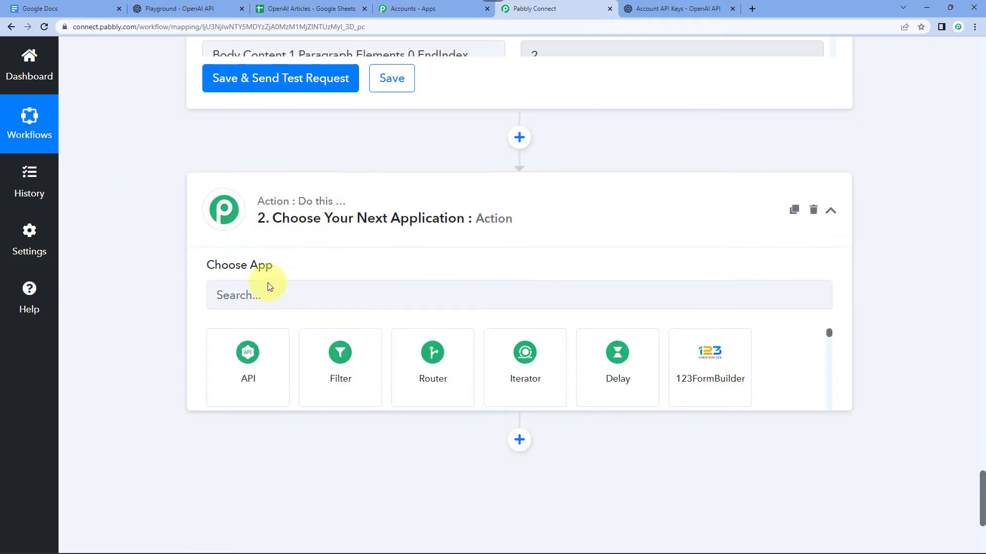
{"action": "left_click", "coordinate": [260, 291]}
{"action": "type", "text": "Goog"}
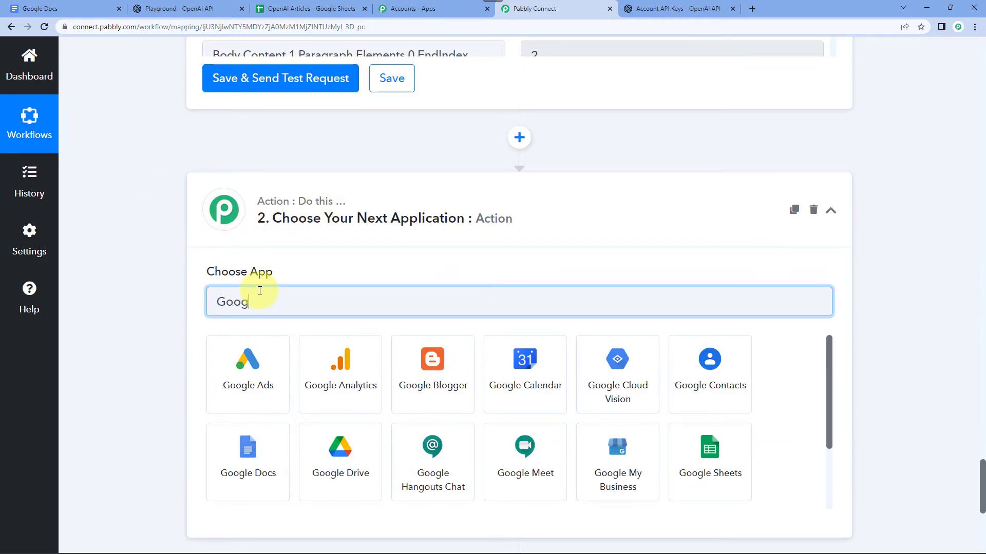
{"action": "type", "text": "le D"}
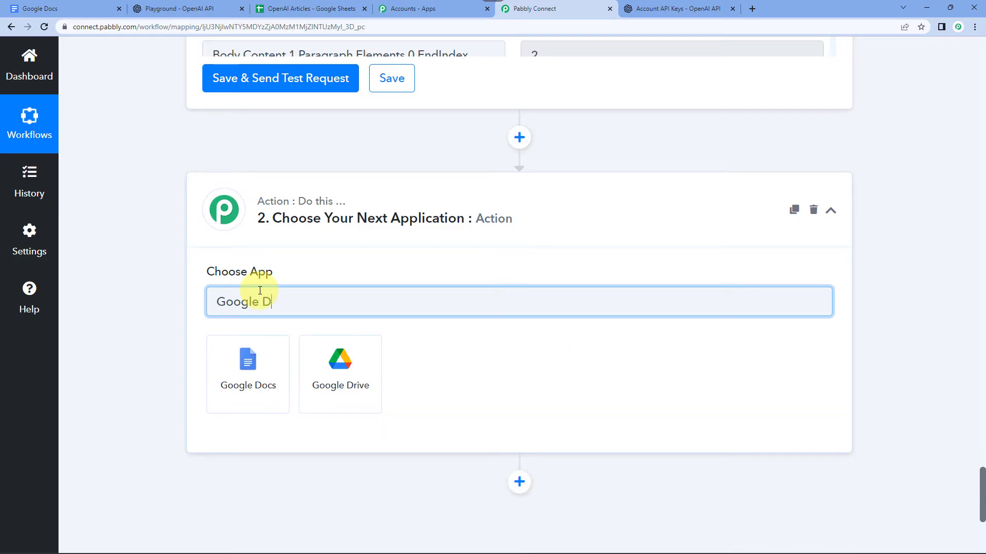
{"action": "left_click", "coordinate": [249, 376]}
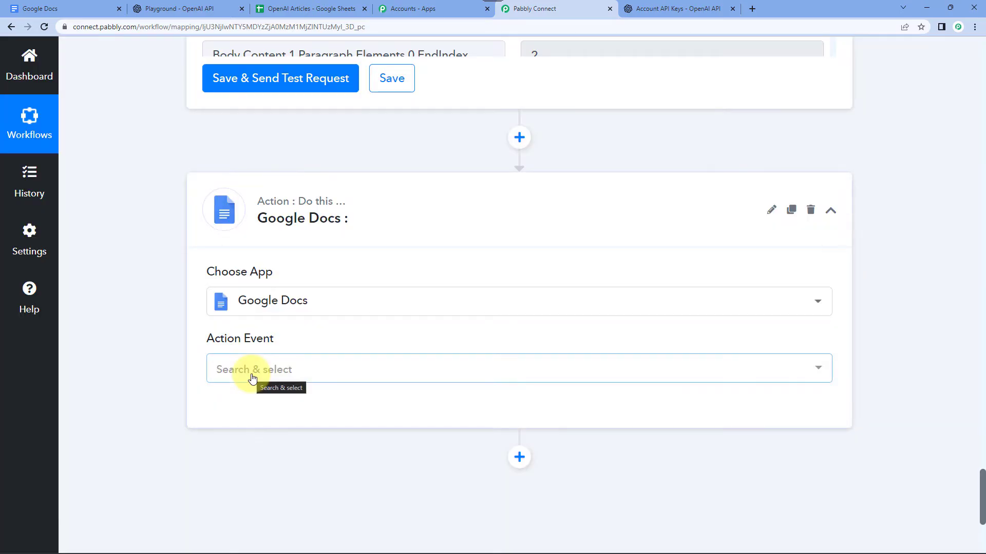
{"action": "left_click", "coordinate": [252, 378]}
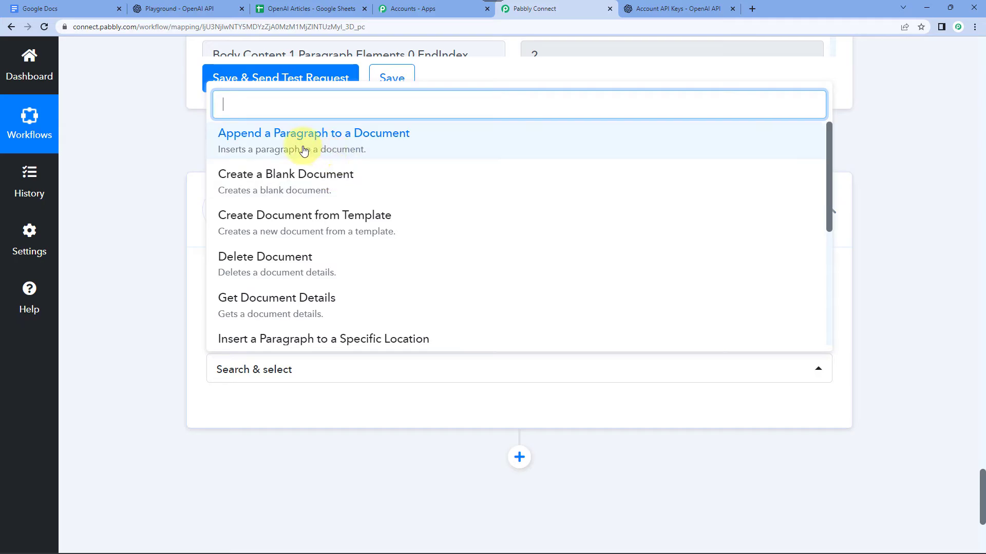
{"action": "left_click", "coordinate": [384, 151]}
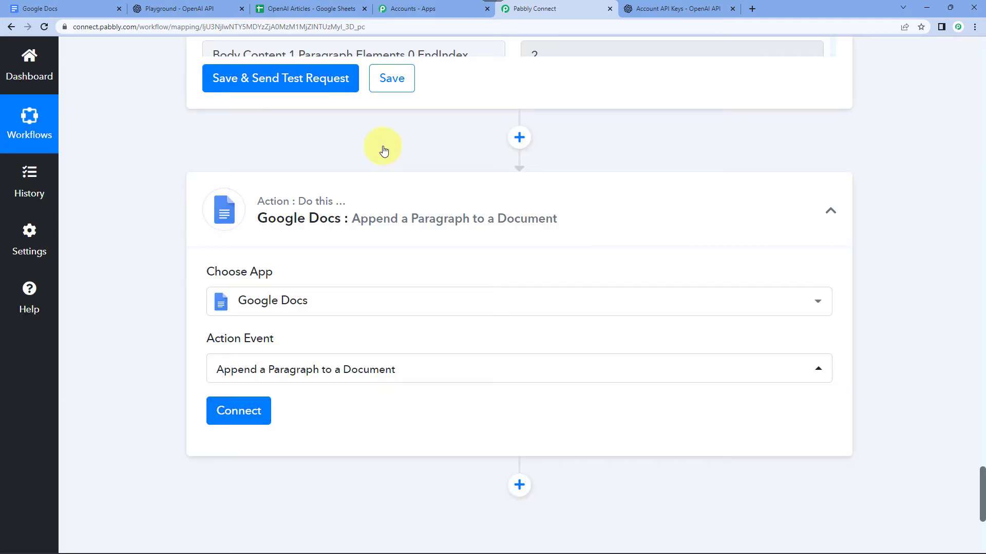
Step: Connect the append action through the existing Google Docs #17 connection
{"action": "scroll", "coordinate": [340, 319], "scroll_direction": "down", "scroll_amount": 2}
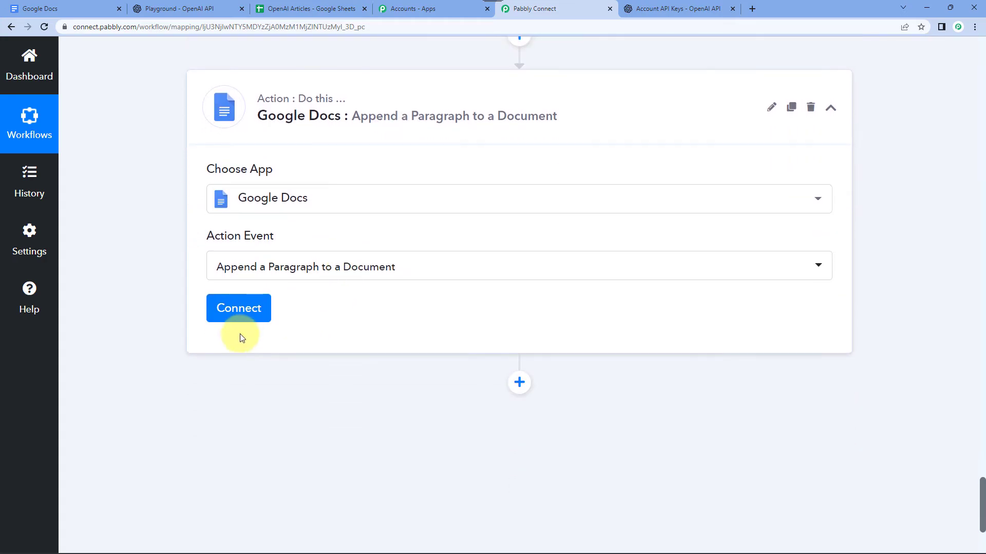
{"action": "left_click", "coordinate": [237, 321]}
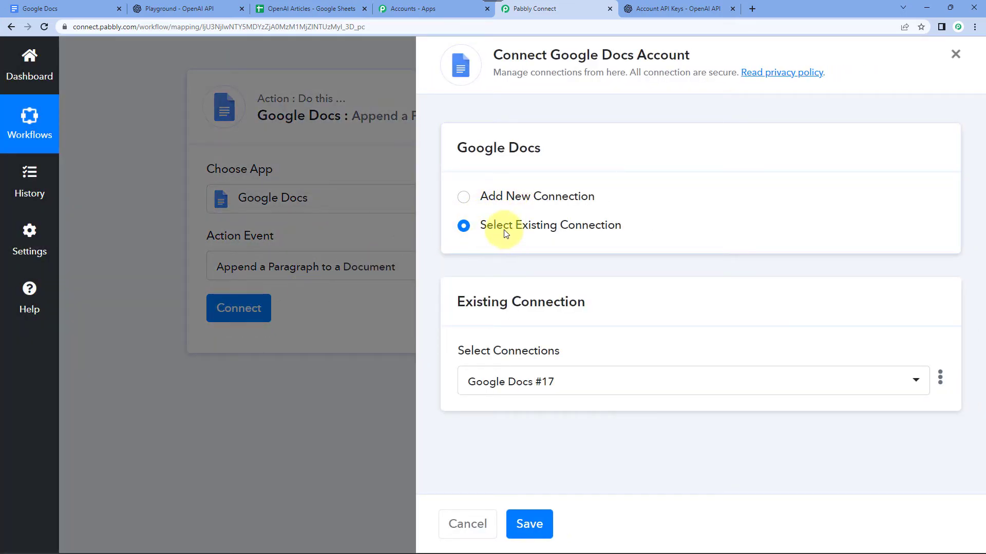
{"action": "left_click", "coordinate": [548, 524]}
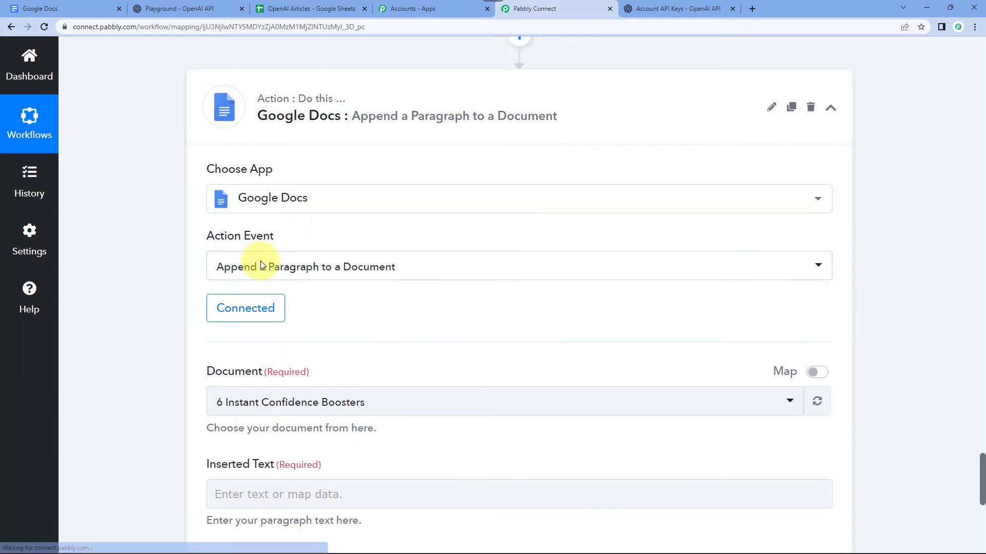
Step: Enable mapping for the append action's Document field and clear its fixed document ID
{"action": "scroll", "coordinate": [260, 260], "scroll_direction": "down", "scroll_amount": 3}
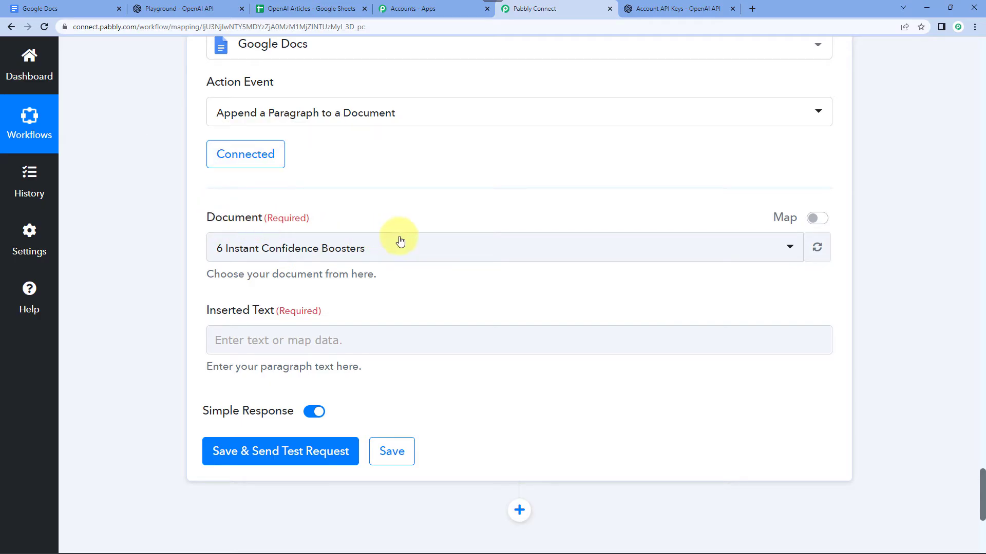
{"action": "left_click", "coordinate": [816, 218]}
{"action": "left_click", "coordinate": [551, 248]}
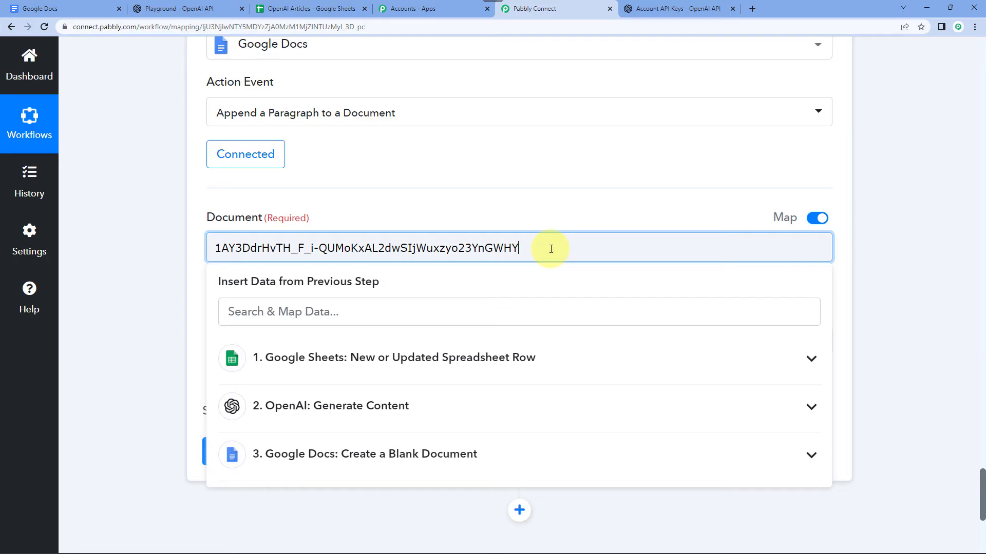
{"action": "key", "text": "ctrl+a"}
{"action": "key", "text": "BackSpace"}
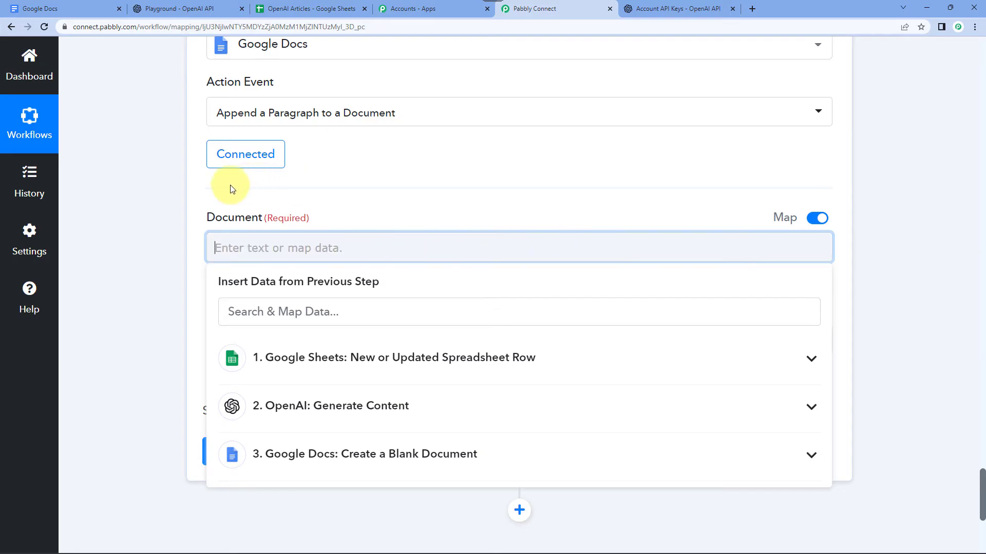
Step: Find the DocumentId entry in the Create a Blank Document response, enlarge its value and examine it
{"action": "scroll", "coordinate": [220, 193], "scroll_direction": "up", "scroll_amount": 9}
{"action": "scroll", "coordinate": [658, 144], "scroll_direction": "up", "scroll_amount": 5}
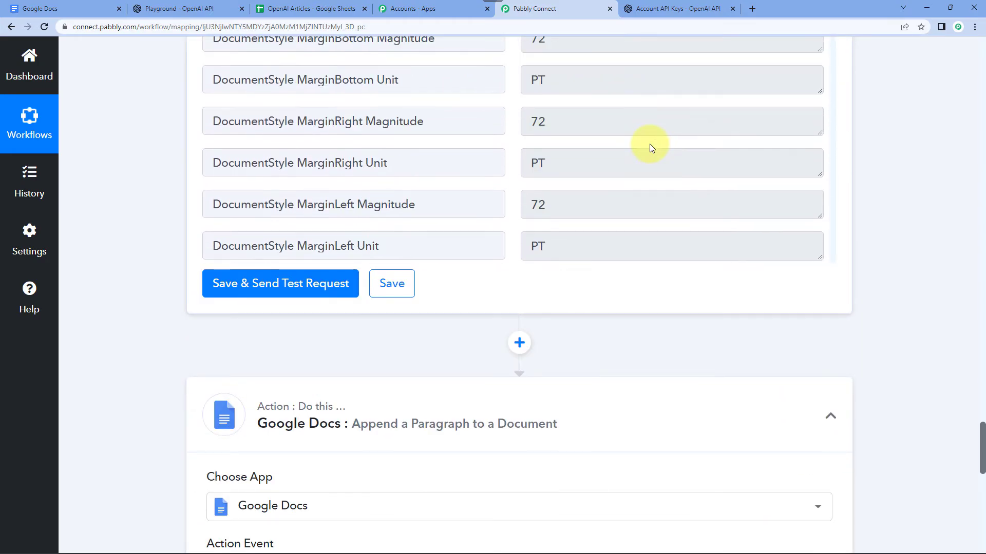
{"action": "scroll", "coordinate": [927, 160], "scroll_direction": "up", "scroll_amount": 4}
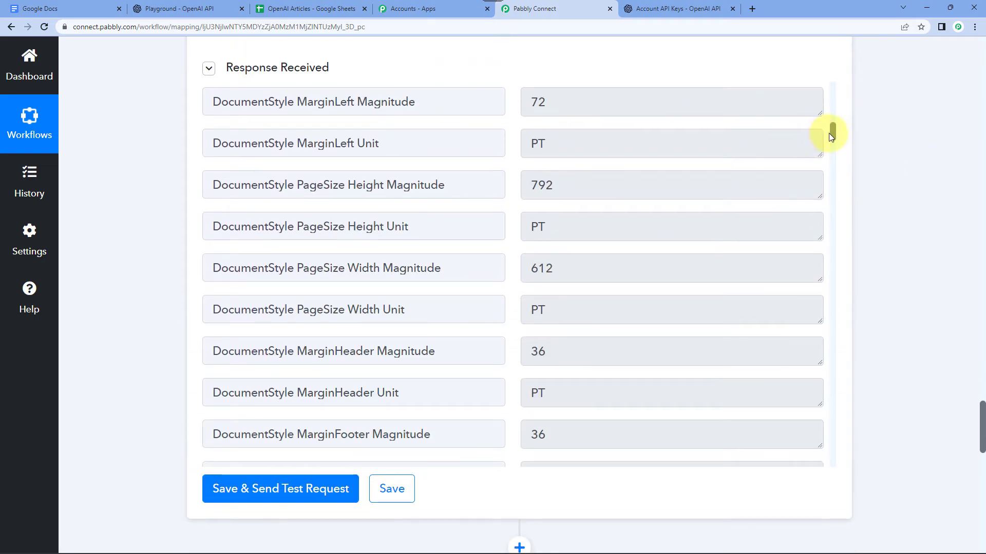
{"action": "left_click_drag", "start_coordinate": [832, 131], "coordinate": [842, 477]}
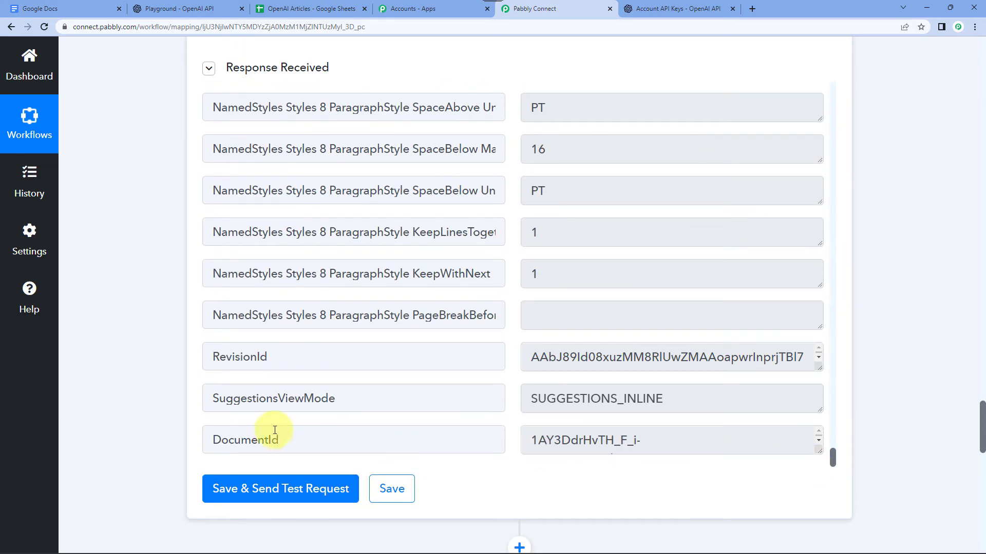
{"action": "scroll", "coordinate": [657, 445], "scroll_direction": "up", "scroll_amount": 2}
{"action": "scroll", "coordinate": [658, 447], "scroll_direction": "down", "scroll_amount": 2}
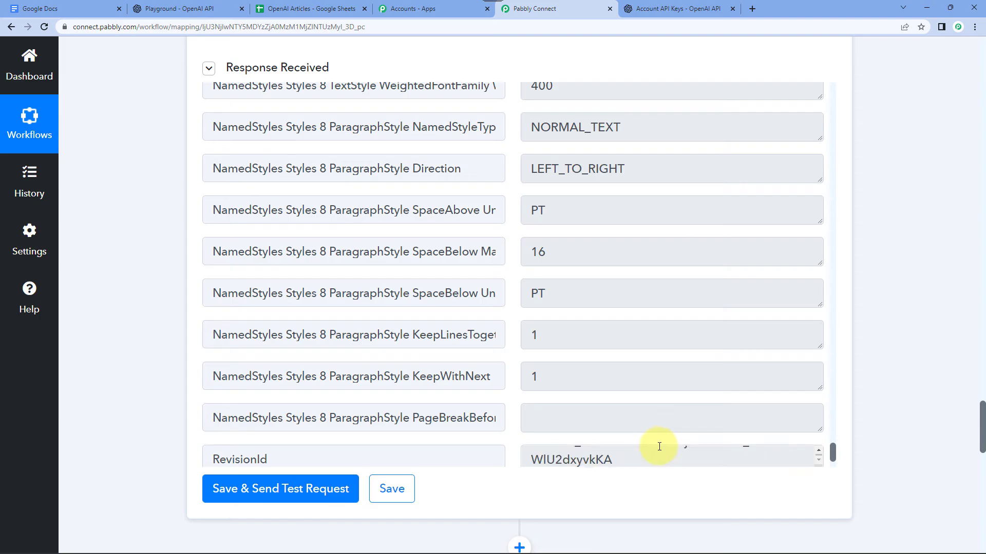
{"action": "scroll", "coordinate": [170, 407], "scroll_direction": "down", "scroll_amount": 4}
{"action": "scroll", "coordinate": [830, 224], "scroll_direction": "down", "scroll_amount": 2}
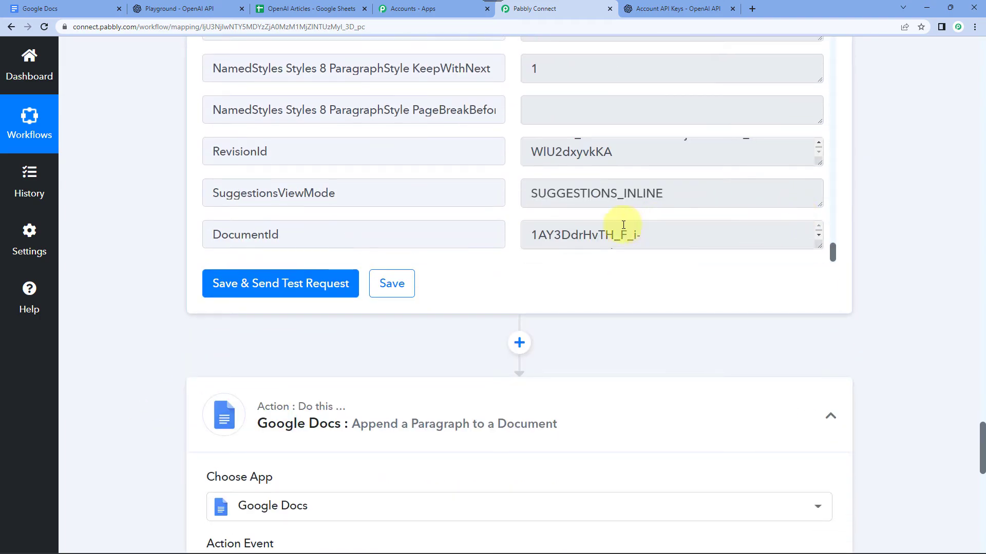
{"action": "left_click_drag", "start_coordinate": [823, 247], "coordinate": [801, 304]}
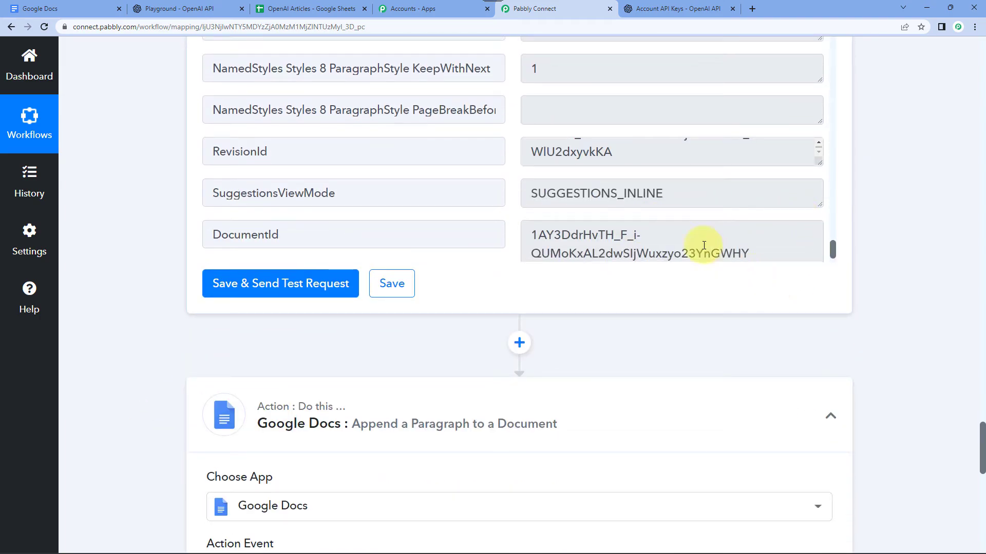
{"action": "left_click_drag", "start_coordinate": [768, 249], "coordinate": [479, 215]}
{"action": "scroll", "coordinate": [583, 286], "scroll_direction": "down", "scroll_amount": 7}
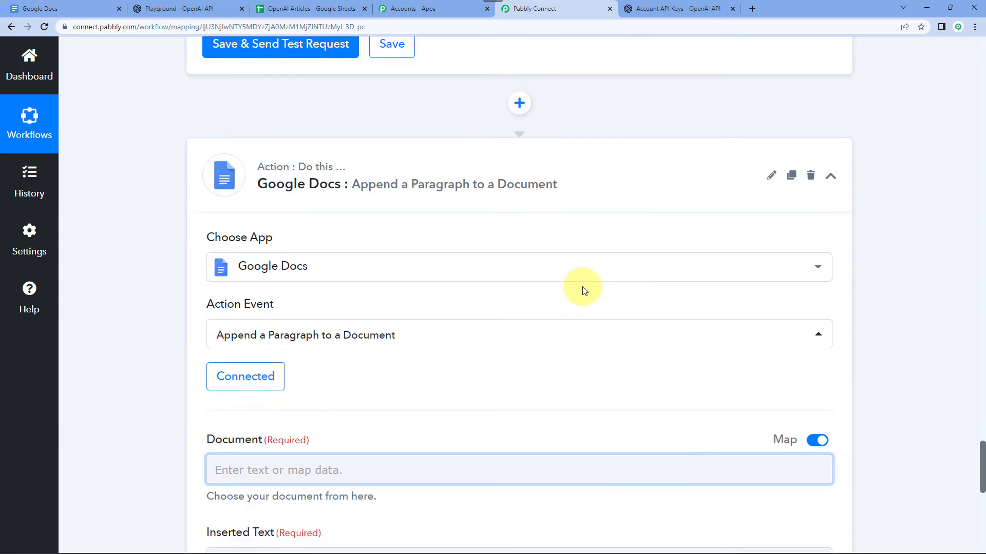
{"action": "scroll", "coordinate": [167, 288], "scroll_direction": "down", "scroll_amount": 3}
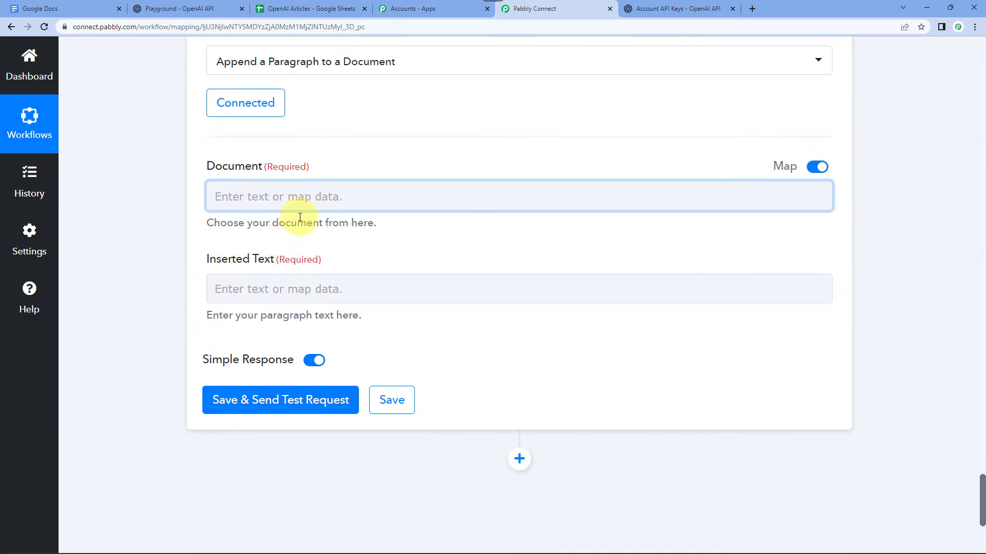
Step: Map the append action's Document field to the DocumentId from the Create a Blank Document response
{"action": "left_click", "coordinate": [310, 204]}
{"action": "scroll", "coordinate": [304, 413], "scroll_direction": "down", "scroll_amount": 2}
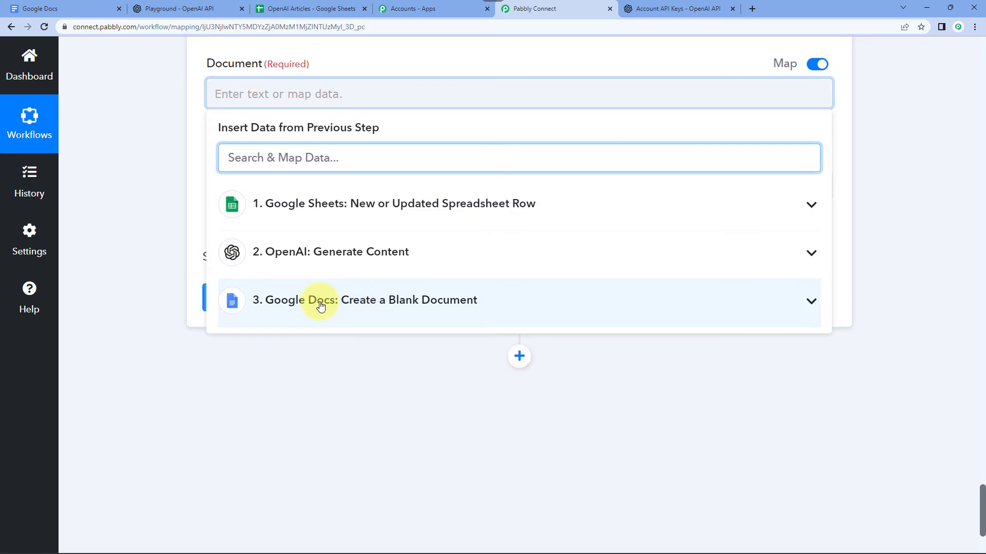
{"action": "left_click", "coordinate": [321, 307]}
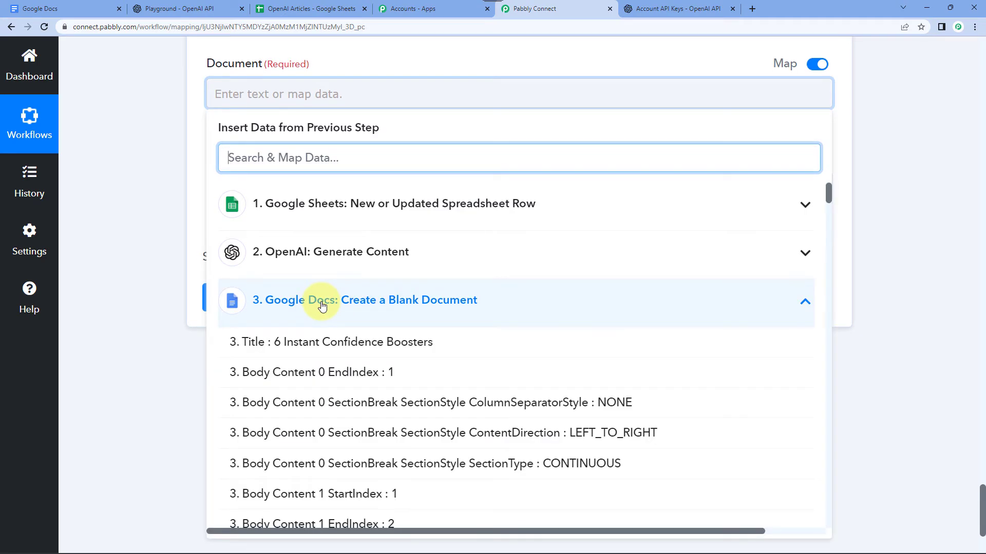
{"action": "scroll", "coordinate": [447, 384], "scroll_direction": "down", "scroll_amount": 10}
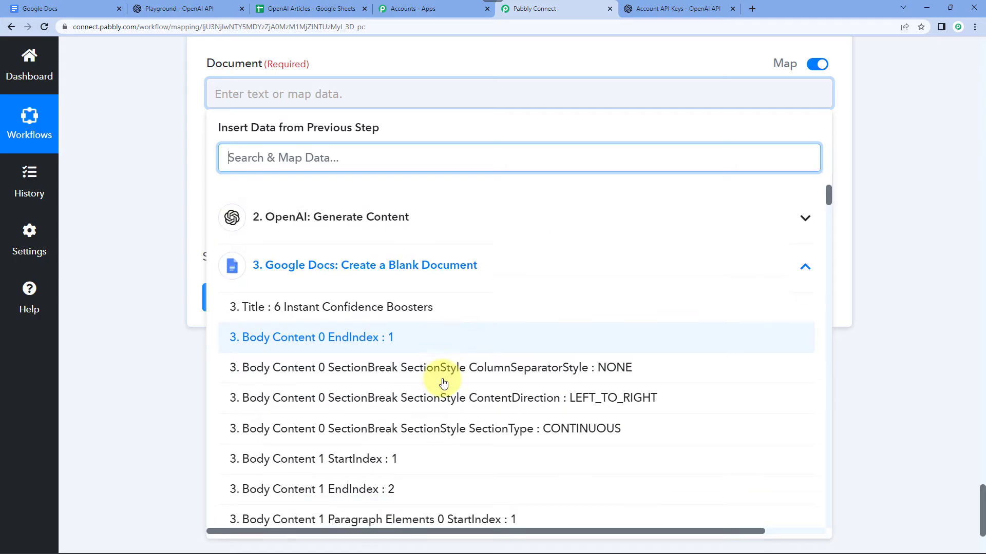
{"action": "scroll", "coordinate": [443, 384], "scroll_direction": "down", "scroll_amount": 12}
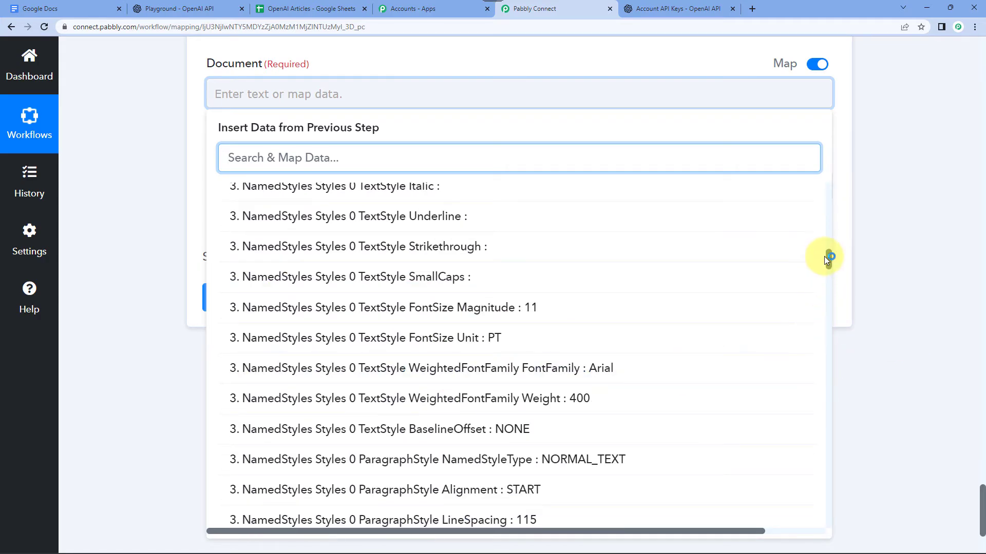
{"action": "left_click_drag", "start_coordinate": [829, 262], "coordinate": [830, 519]}
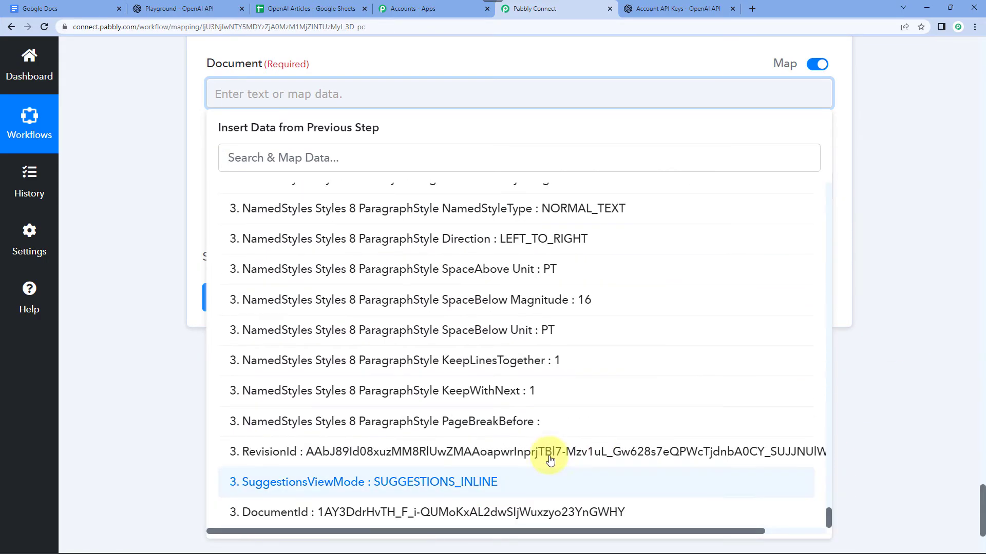
{"action": "left_click", "coordinate": [415, 515]}
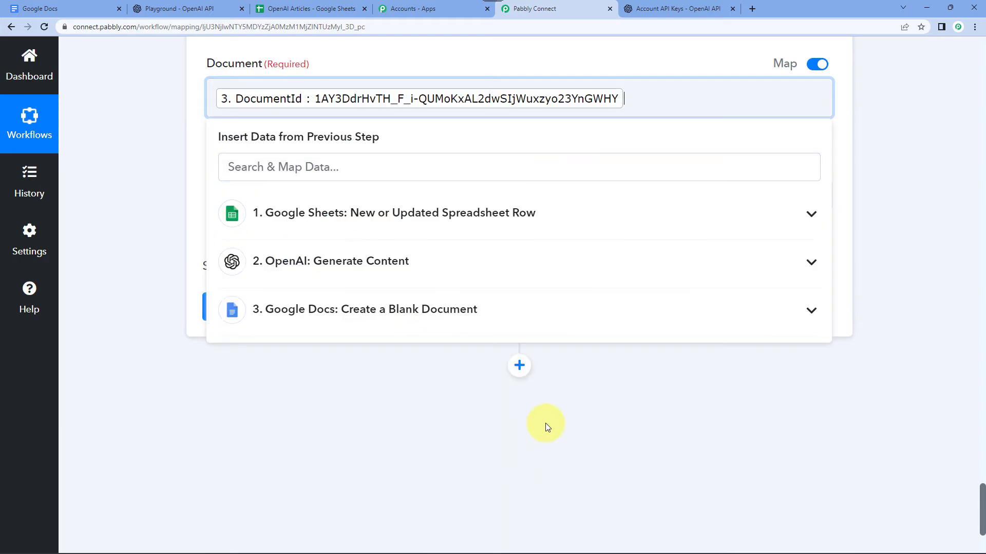
{"action": "left_click", "coordinate": [181, 190]}
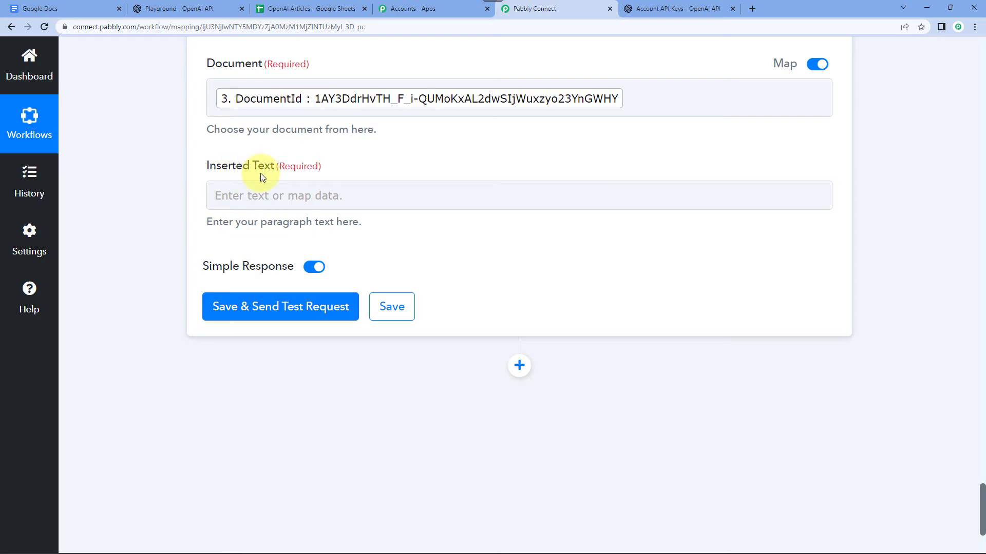
Step: Map the Inserted Text field to Choices 0 Text from the OpenAI Generate Content response
{"action": "left_click", "coordinate": [344, 195]}
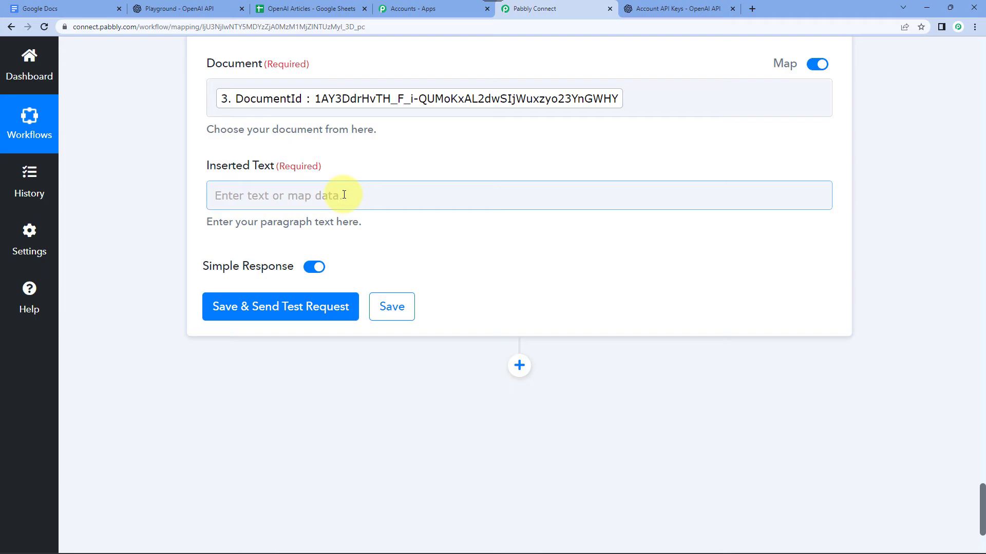
{"action": "left_click", "coordinate": [344, 195]}
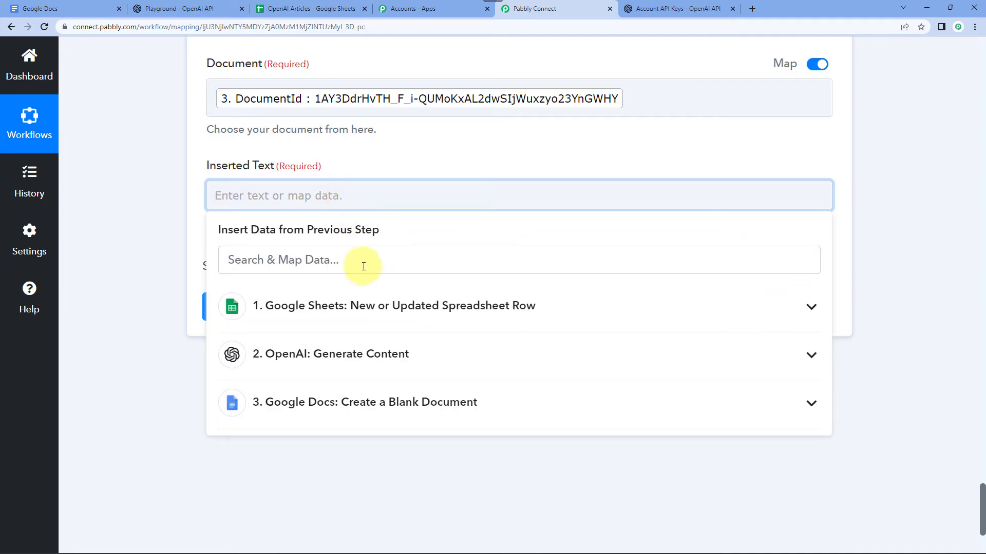
{"action": "left_click", "coordinate": [337, 365]}
{"action": "scroll", "coordinate": [289, 429], "scroll_direction": "down", "scroll_amount": 2}
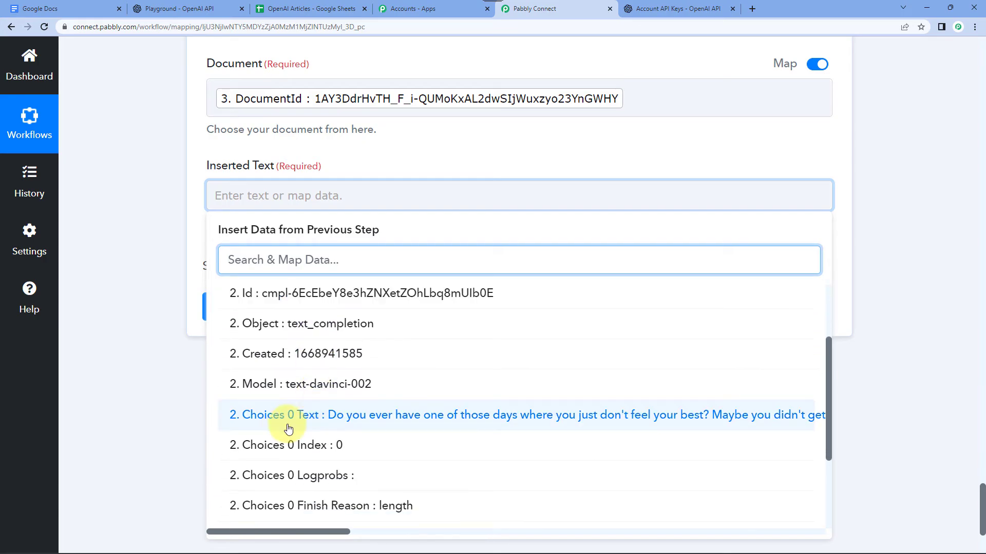
{"action": "left_click", "coordinate": [398, 422]}
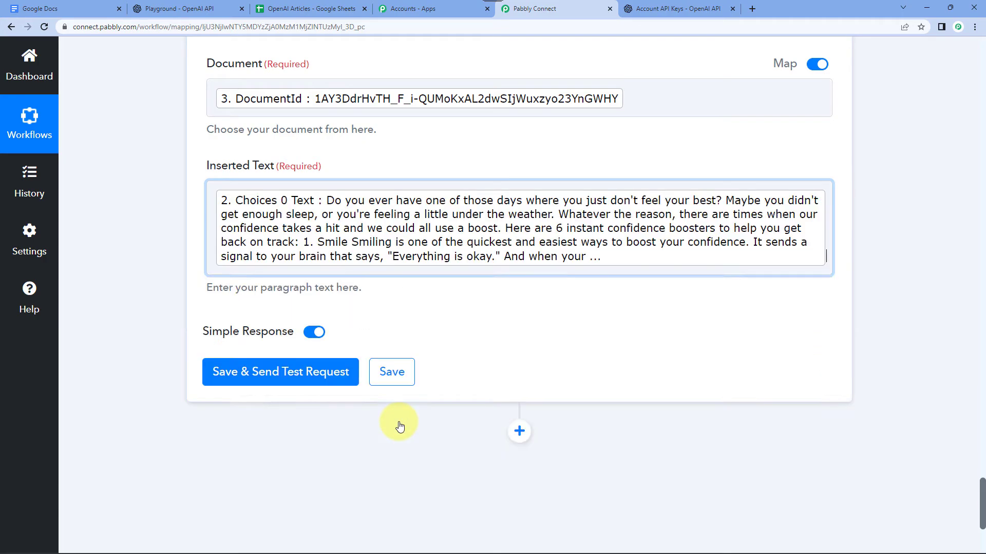
{"action": "left_click", "coordinate": [144, 238]}
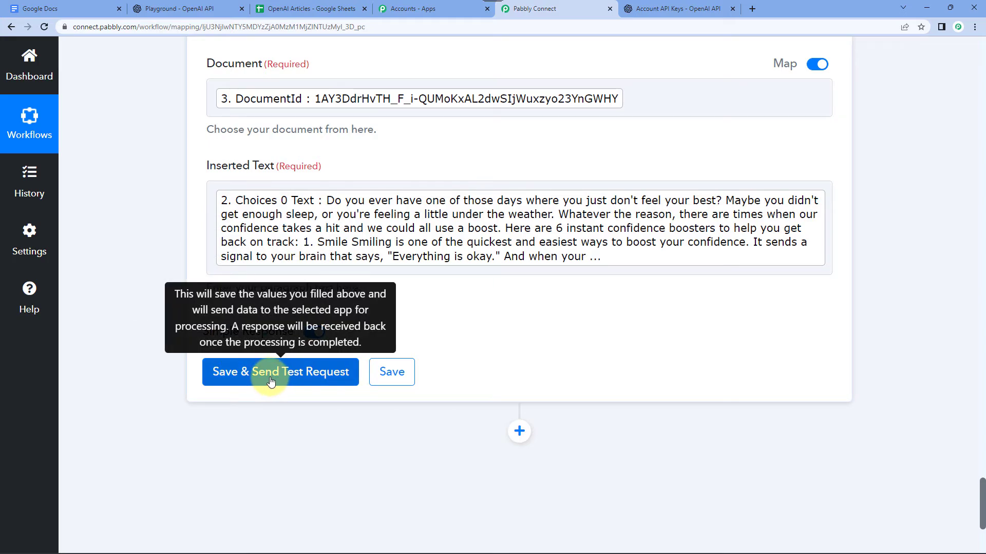
Step: Check the 6 Instant Confidence Boosters document in Google Docs, and save and send the append action's test request in Pabbly Connect
{"action": "left_click", "coordinate": [32, 6]}
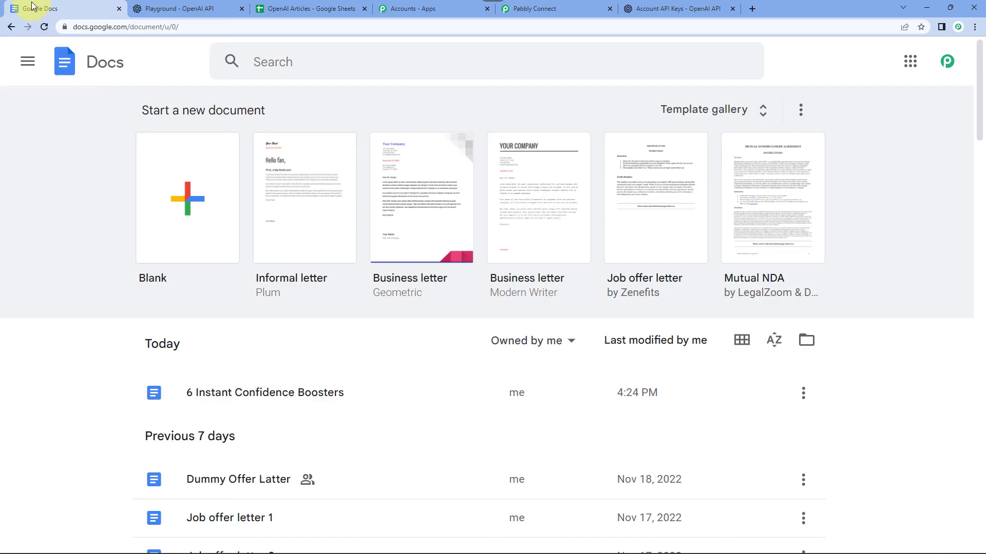
{"action": "left_click", "coordinate": [250, 393]}
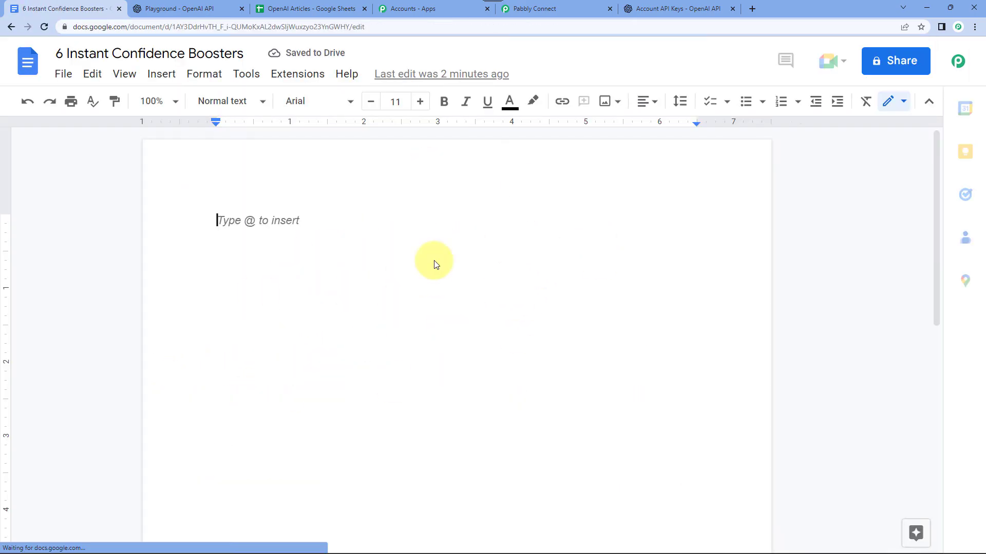
{"action": "left_click", "coordinate": [9, 27]}
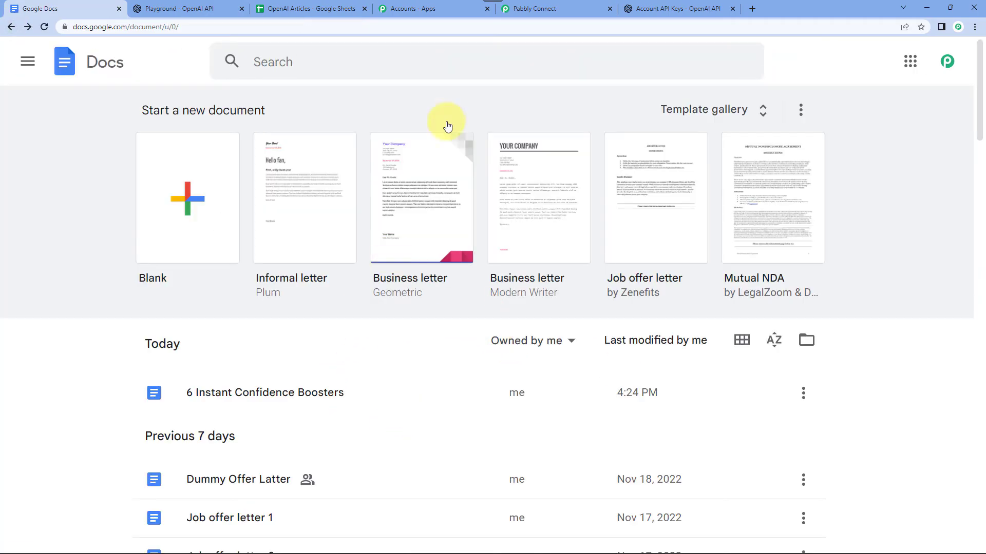
{"action": "left_click", "coordinate": [564, 8]}
{"action": "left_click", "coordinate": [290, 379]}
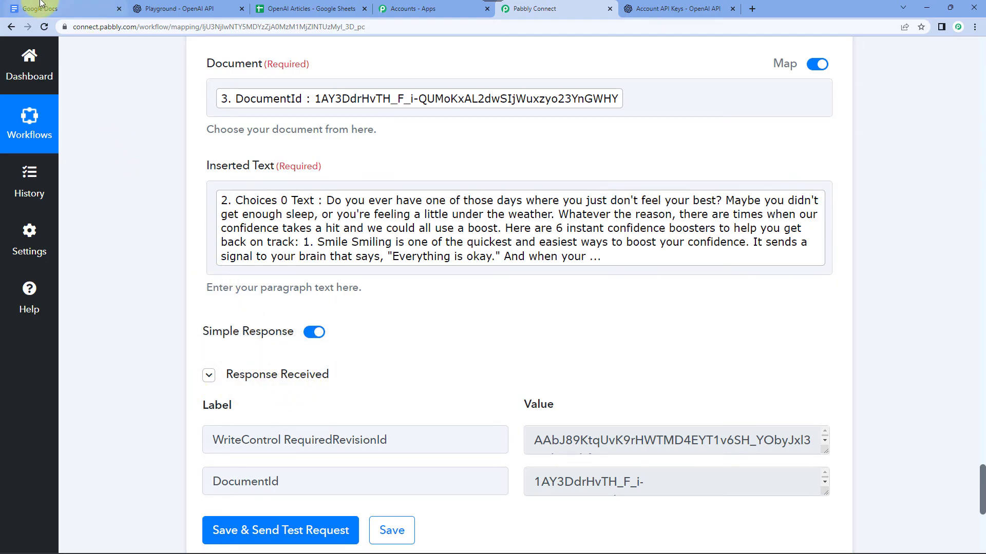
Step: Switch to Google Docs, reload the document list and read through the 6 Instant Confidence Boosters document
{"action": "left_click", "coordinate": [56, 6]}
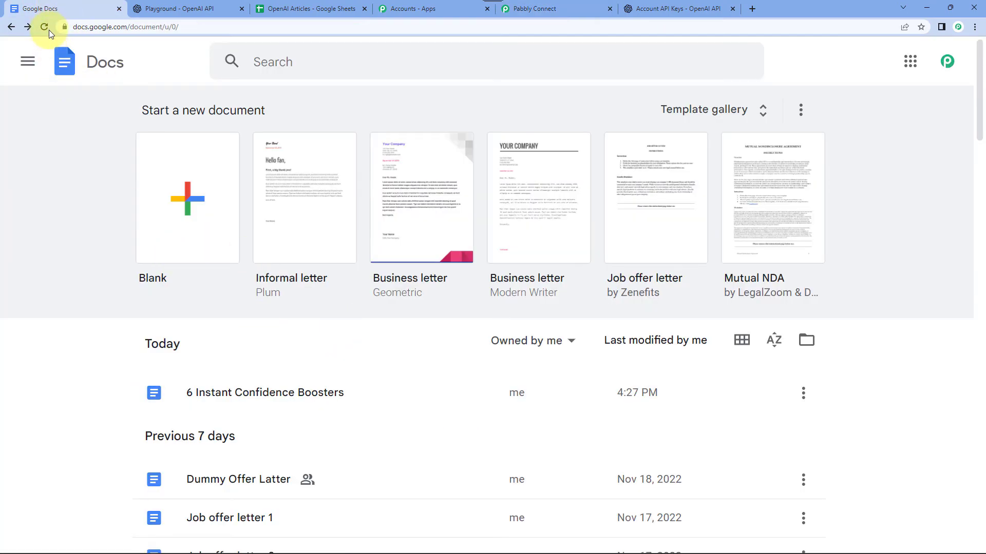
{"action": "left_click", "coordinate": [44, 26]}
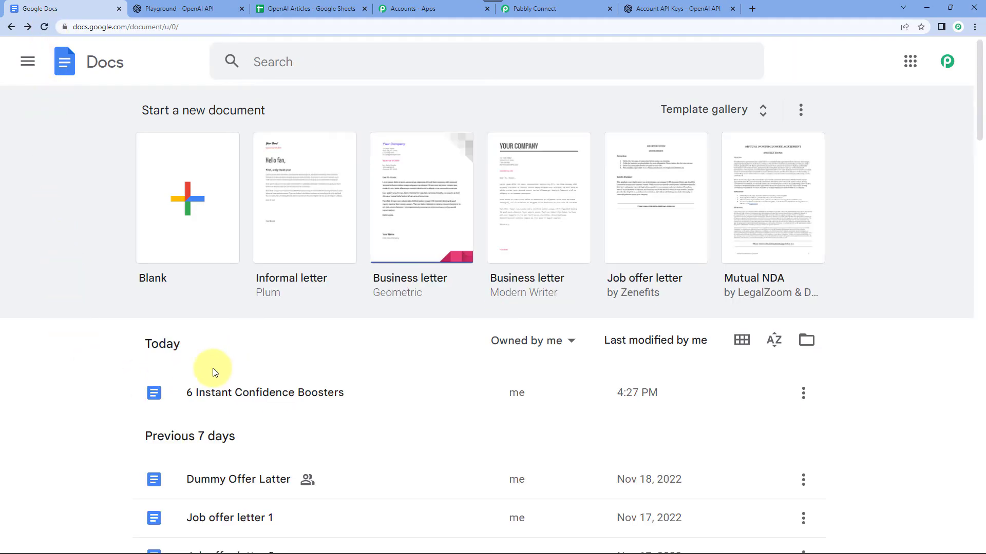
{"action": "left_click", "coordinate": [250, 408]}
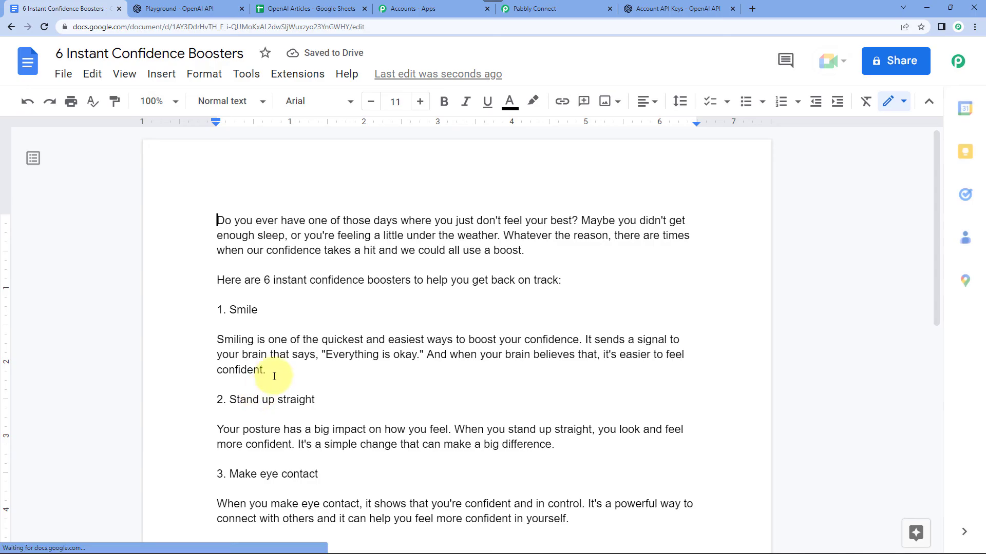
{"action": "scroll", "coordinate": [277, 307], "scroll_direction": "down", "scroll_amount": 2}
{"action": "scroll", "coordinate": [281, 304], "scroll_direction": "up", "scroll_amount": 1}
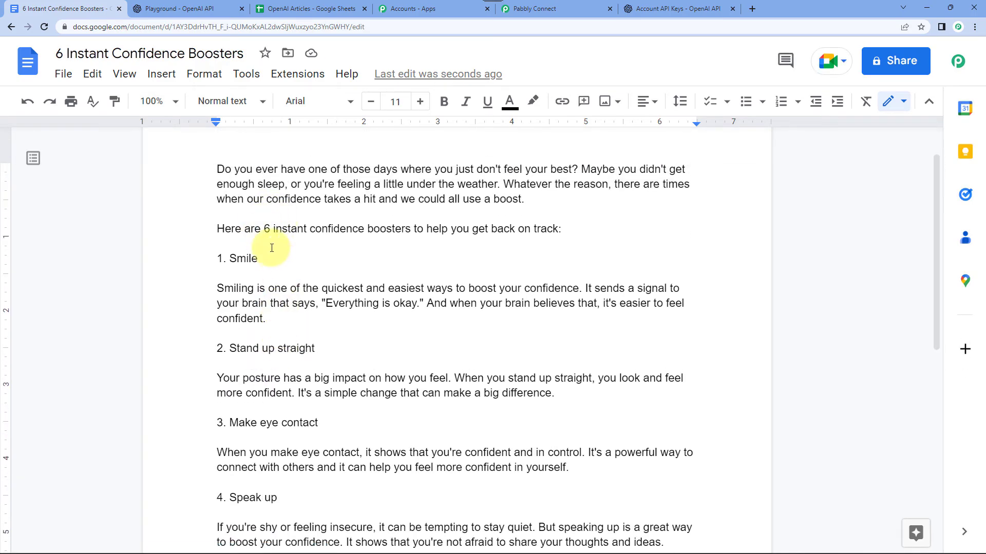
{"action": "scroll", "coordinate": [275, 252], "scroll_direction": "up", "scroll_amount": 1}
{"action": "scroll", "coordinate": [275, 253], "scroll_direction": "down", "scroll_amount": 7}
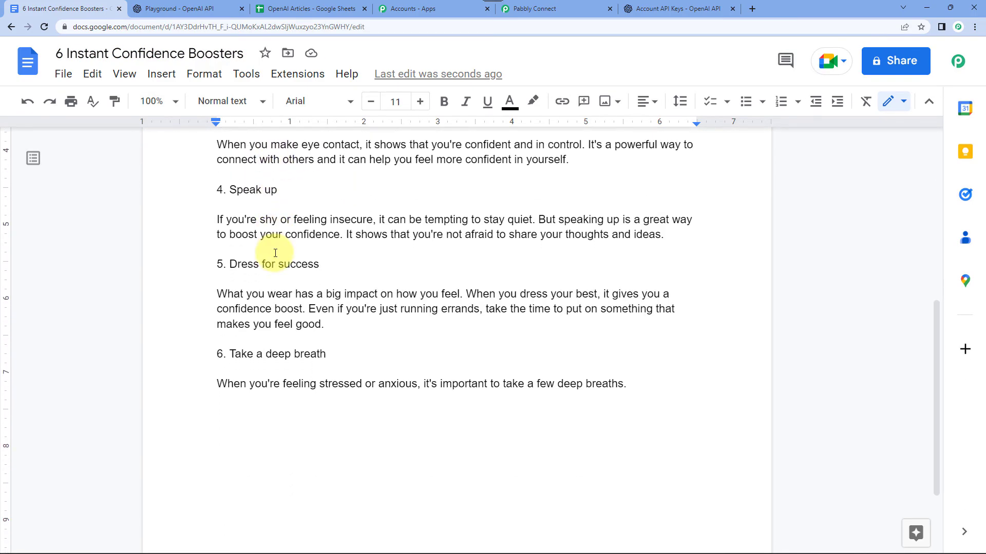
{"action": "double_click", "coordinate": [229, 351]}
Step: Compare the article title in the OpenAI Articles spreadsheet with the points listed in the Google Docs article
{"action": "left_click", "coordinate": [308, 9]}
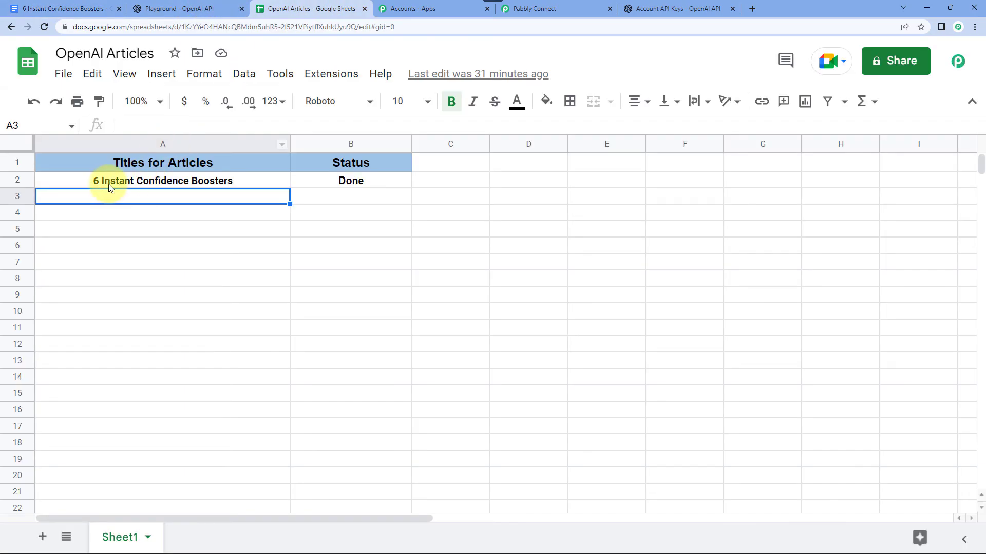
{"action": "left_click", "coordinate": [66, 8]}
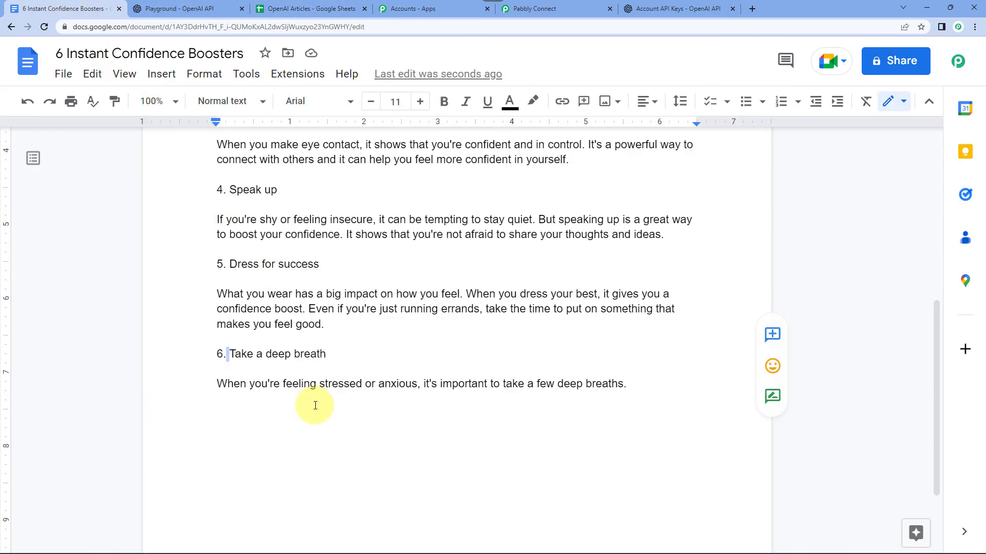
{"action": "scroll", "coordinate": [230, 318], "scroll_direction": "up", "scroll_amount": 4}
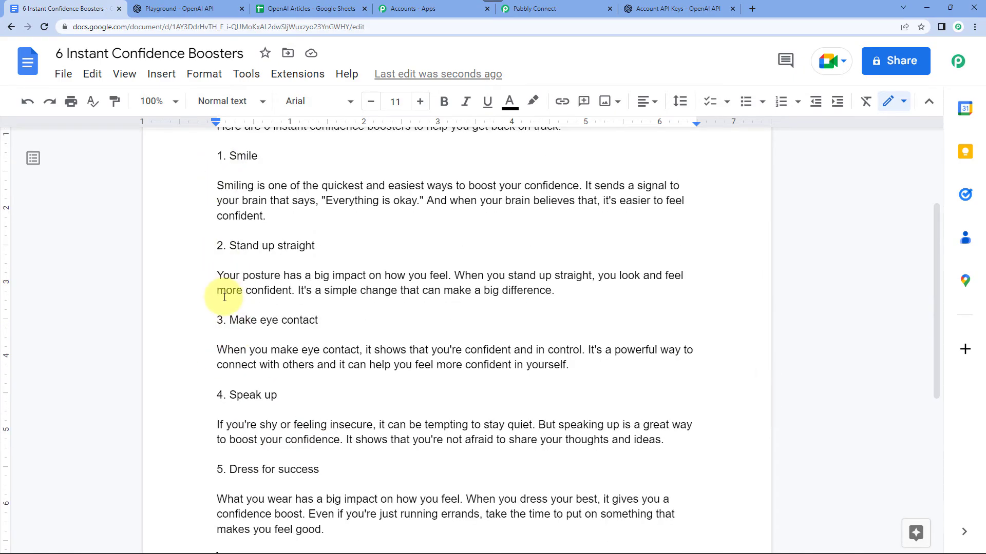
{"action": "scroll", "coordinate": [227, 449], "scroll_direction": "down", "scroll_amount": 2}
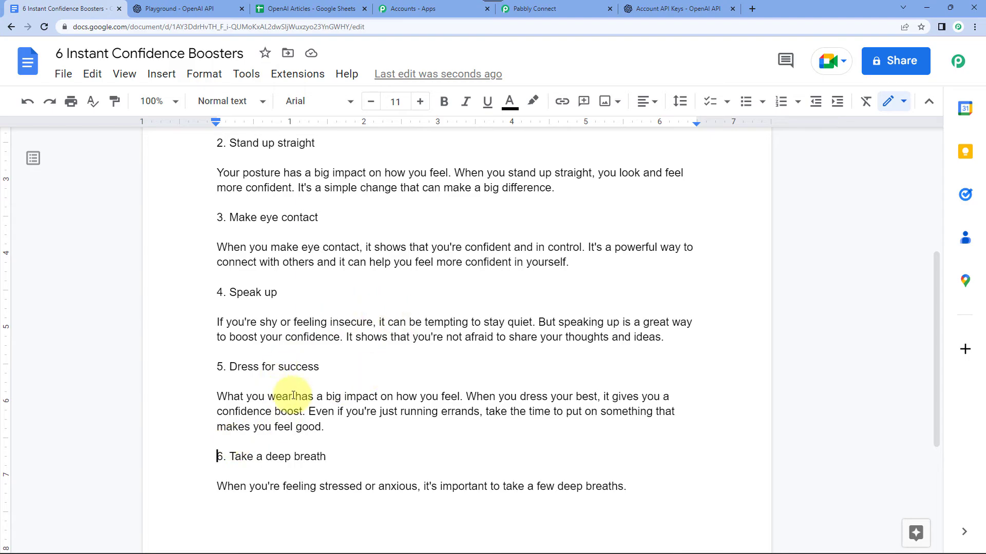
{"action": "scroll", "coordinate": [295, 378], "scroll_direction": "up", "scroll_amount": 3}
{"action": "scroll", "coordinate": [296, 379], "scroll_direction": "up", "scroll_amount": 1}
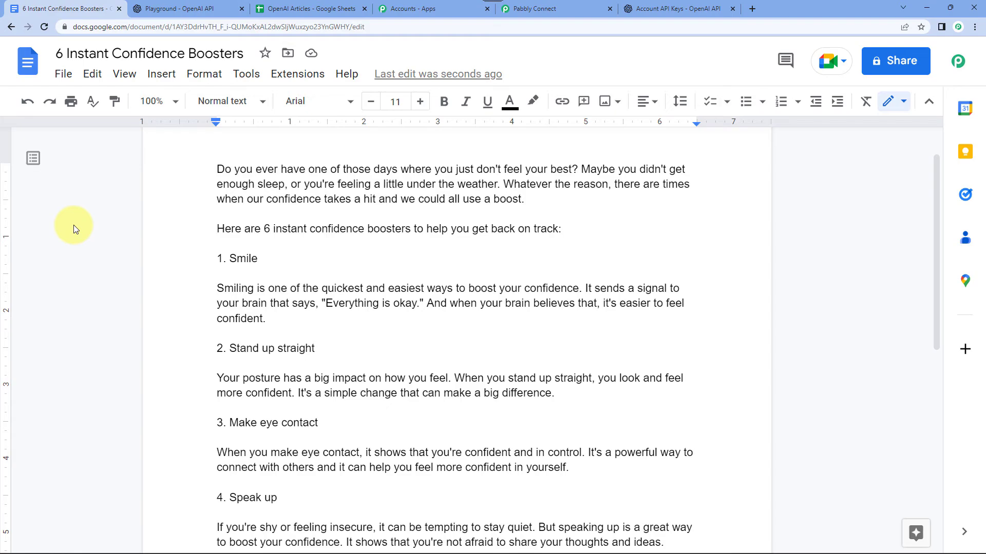
Step: Return to Pabbly Connect and save the Append a Paragraph to a Document action
{"action": "left_click", "coordinate": [579, 8]}
{"action": "scroll", "coordinate": [277, 410], "scroll_direction": "down", "scroll_amount": 2}
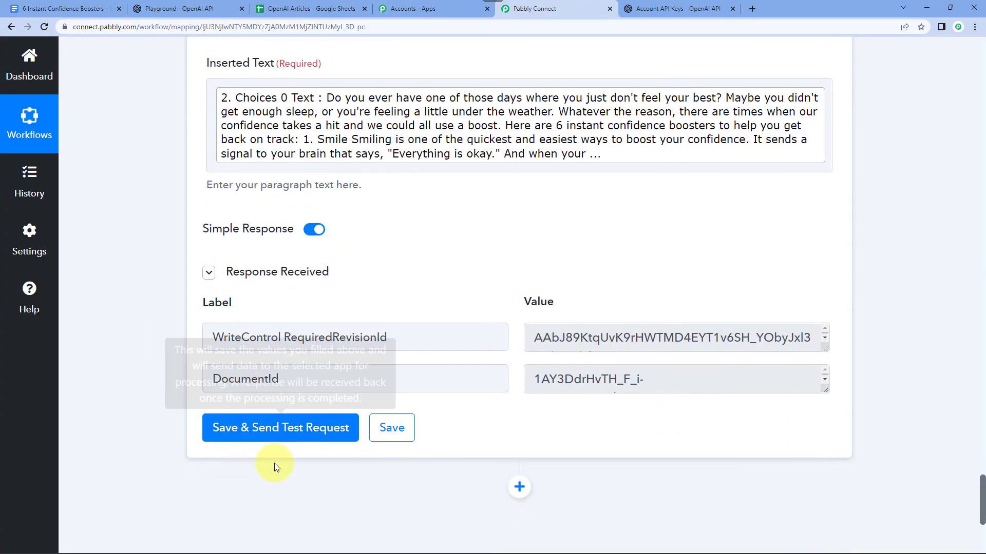
{"action": "left_click", "coordinate": [395, 432]}
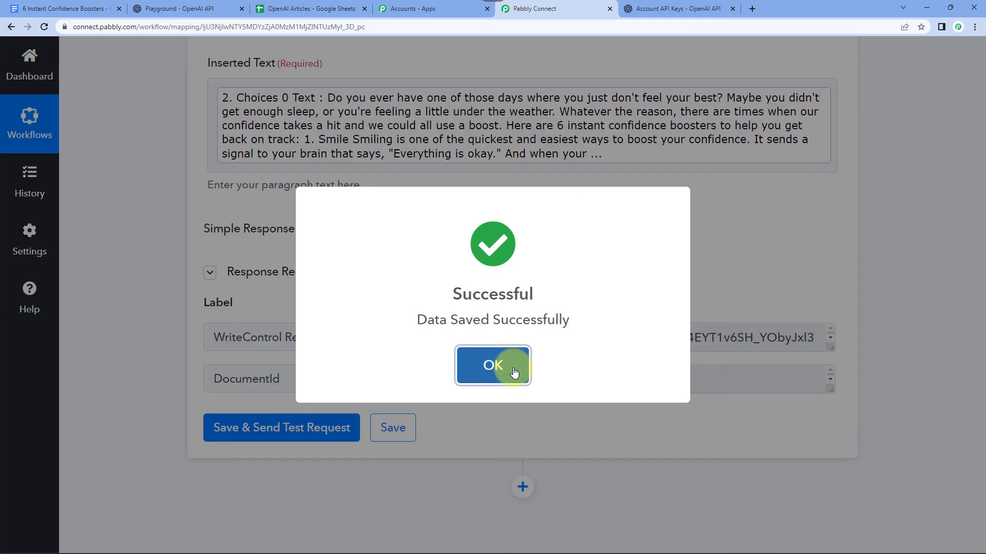
{"action": "left_click", "coordinate": [514, 372]}
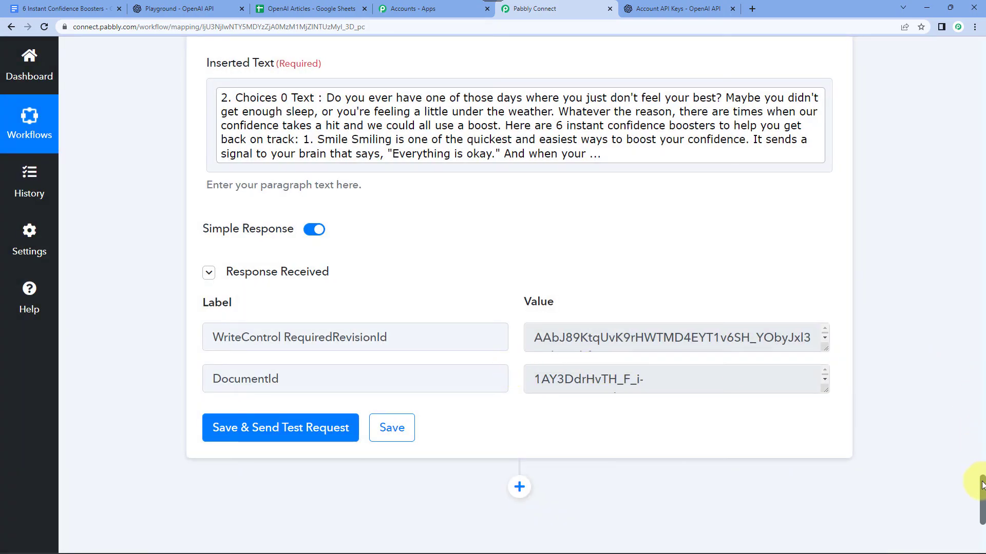
Step: Collapse the Google Sheets trigger and the OpenAI, Create a Blank Document and Append a Paragraph to a Document actions
{"action": "left_click_drag", "start_coordinate": [981, 485], "coordinate": [947, 52]}
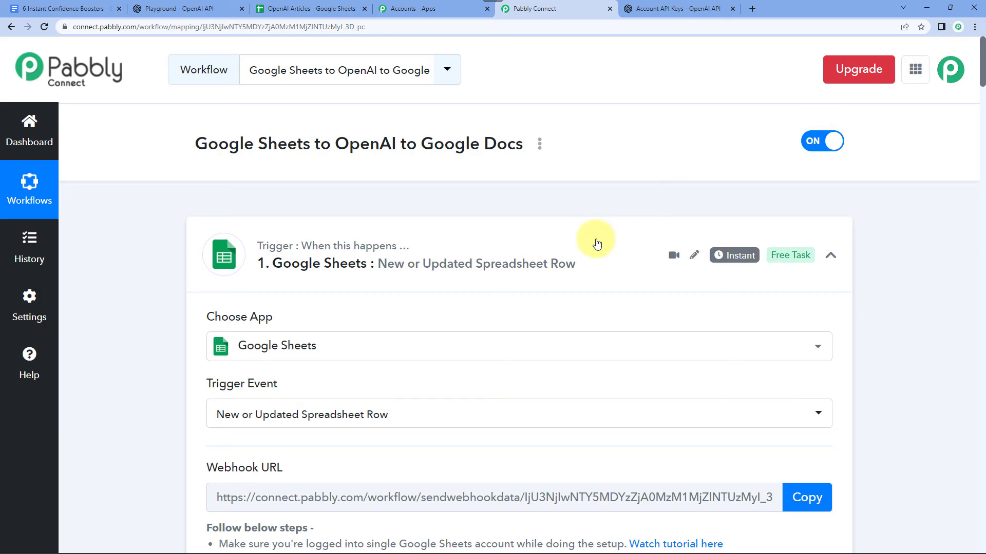
{"action": "left_click", "coordinate": [565, 253]}
{"action": "left_click", "coordinate": [389, 245]}
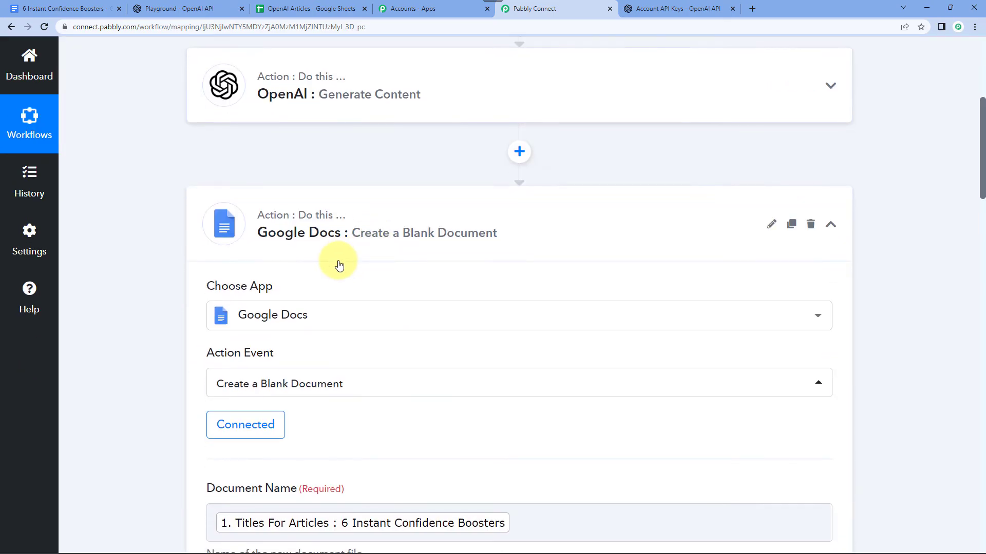
{"action": "left_click", "coordinate": [345, 242]}
{"action": "left_click", "coordinate": [363, 182]}
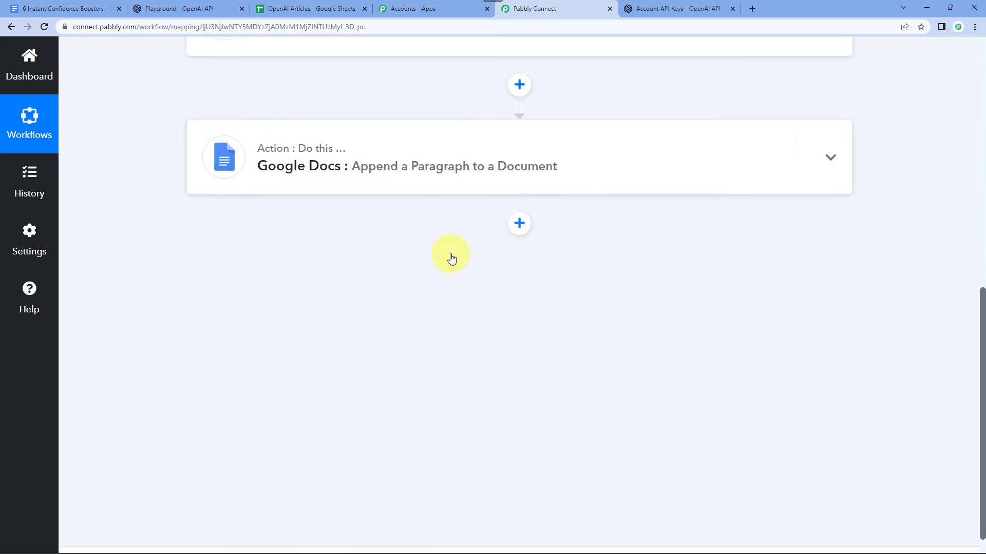
{"action": "scroll", "coordinate": [450, 256], "scroll_direction": "up", "scroll_amount": 10}
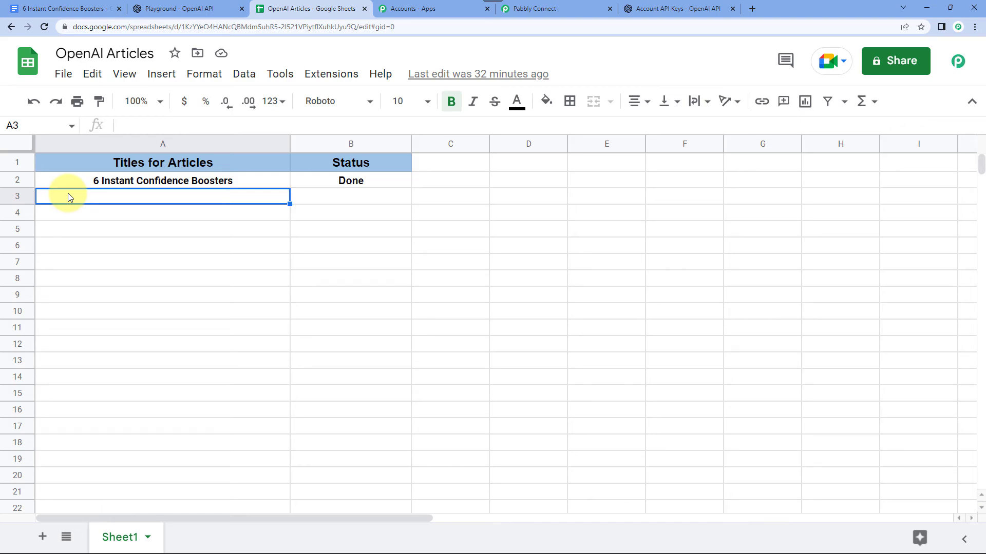
Step: Look at row 3's title and status cells in the OpenAI Articles spreadsheet, and review the workflow's trigger and actions in Pabbly Connect
{"action": "double_click", "coordinate": [97, 193]}
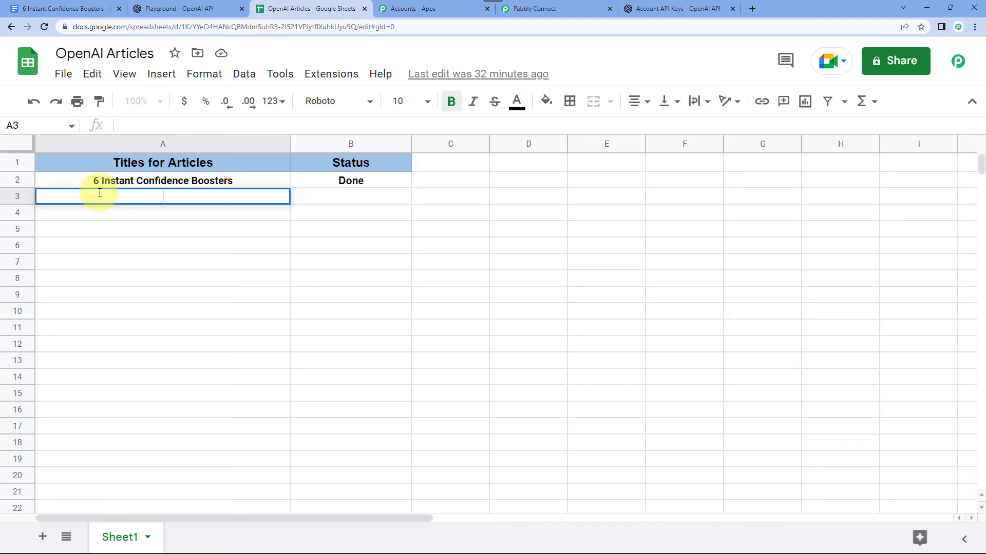
{"action": "left_click", "coordinate": [342, 196]}
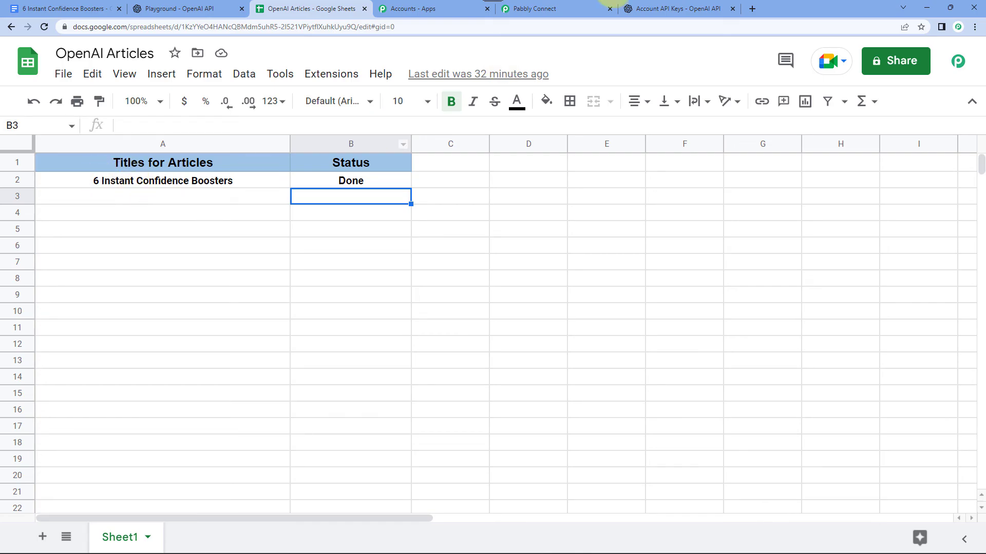
{"action": "left_click", "coordinate": [544, 8]}
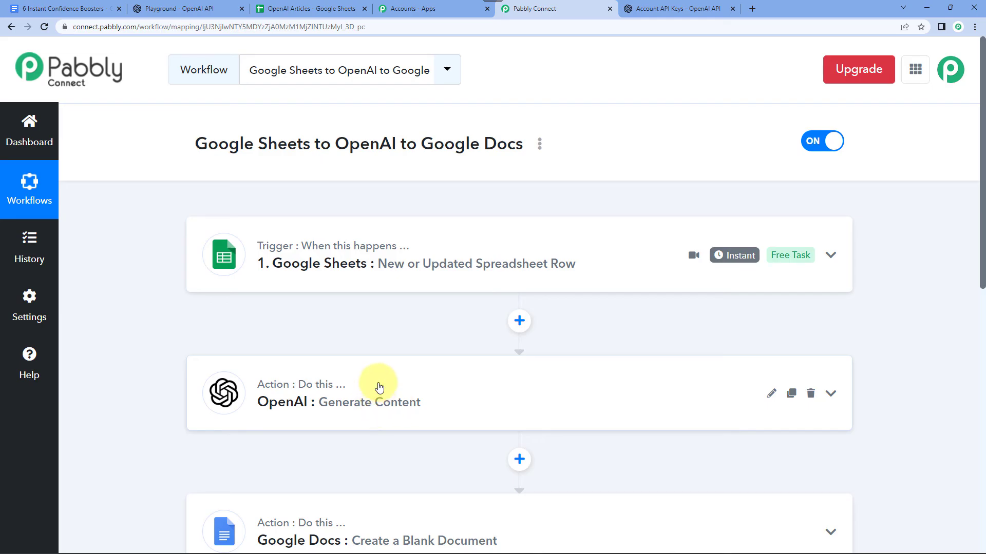
{"action": "scroll", "coordinate": [379, 387], "scroll_direction": "down", "scroll_amount": 3}
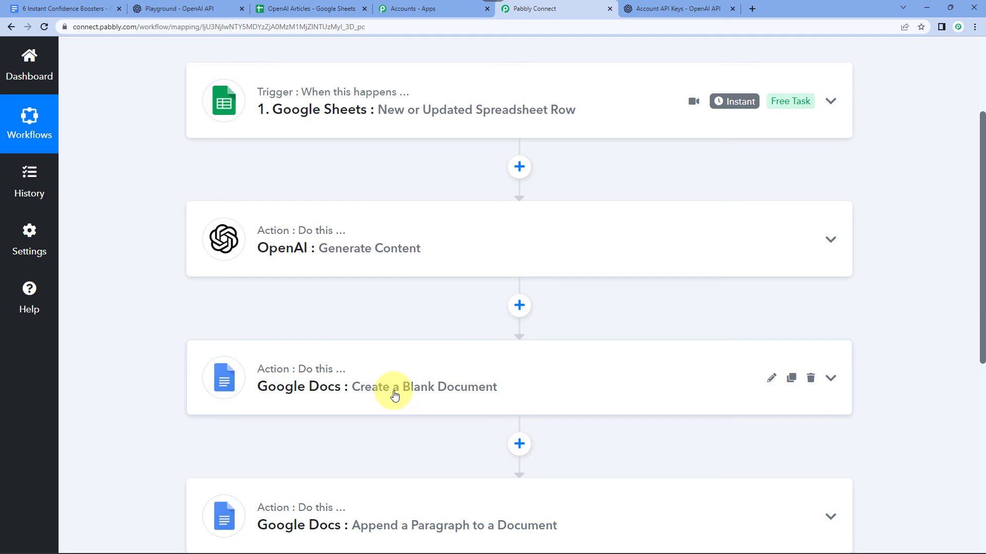
{"action": "scroll", "coordinate": [385, 385], "scroll_direction": "down", "scroll_amount": 3}
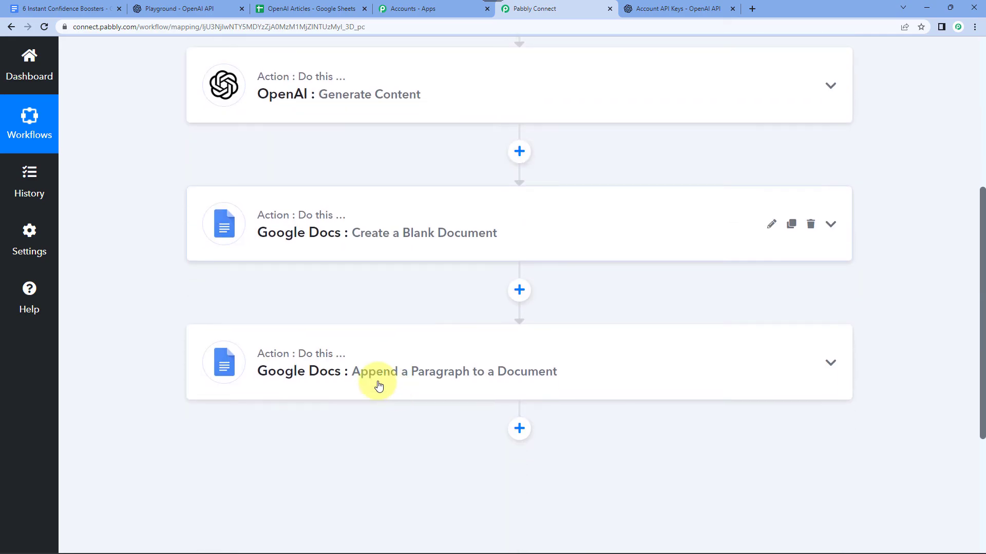
{"action": "mouse_move", "coordinate": [301, 80]}
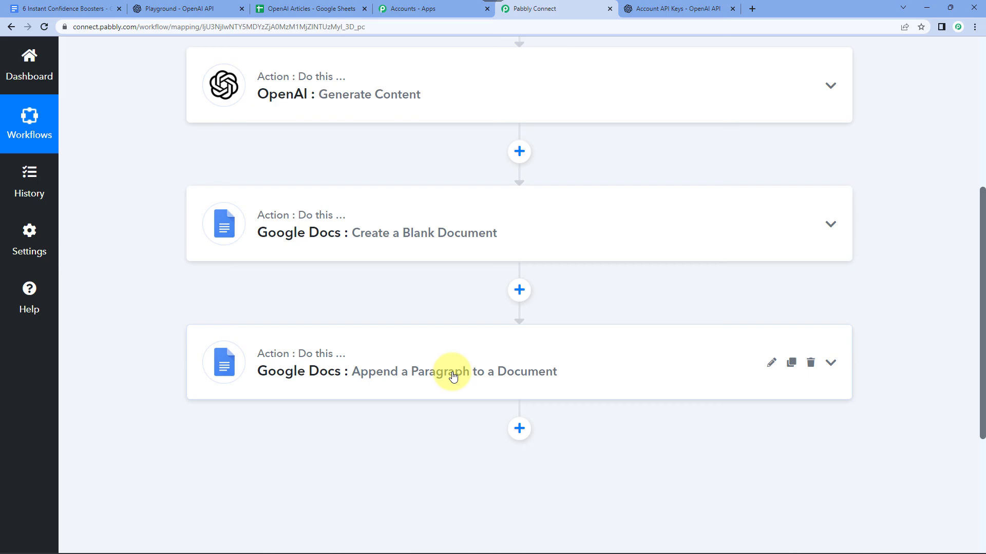
{"action": "scroll", "coordinate": [380, 301], "scroll_direction": "up", "scroll_amount": 6}
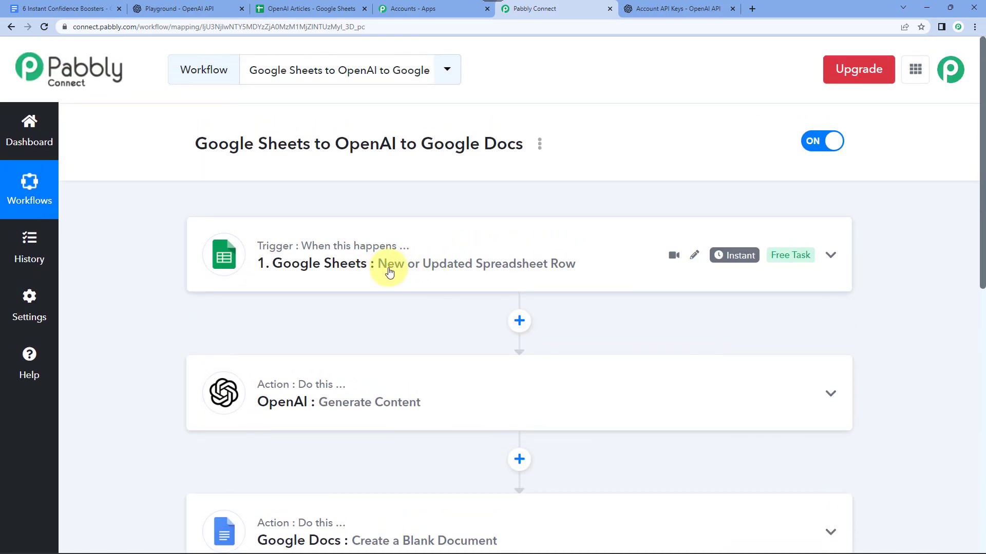